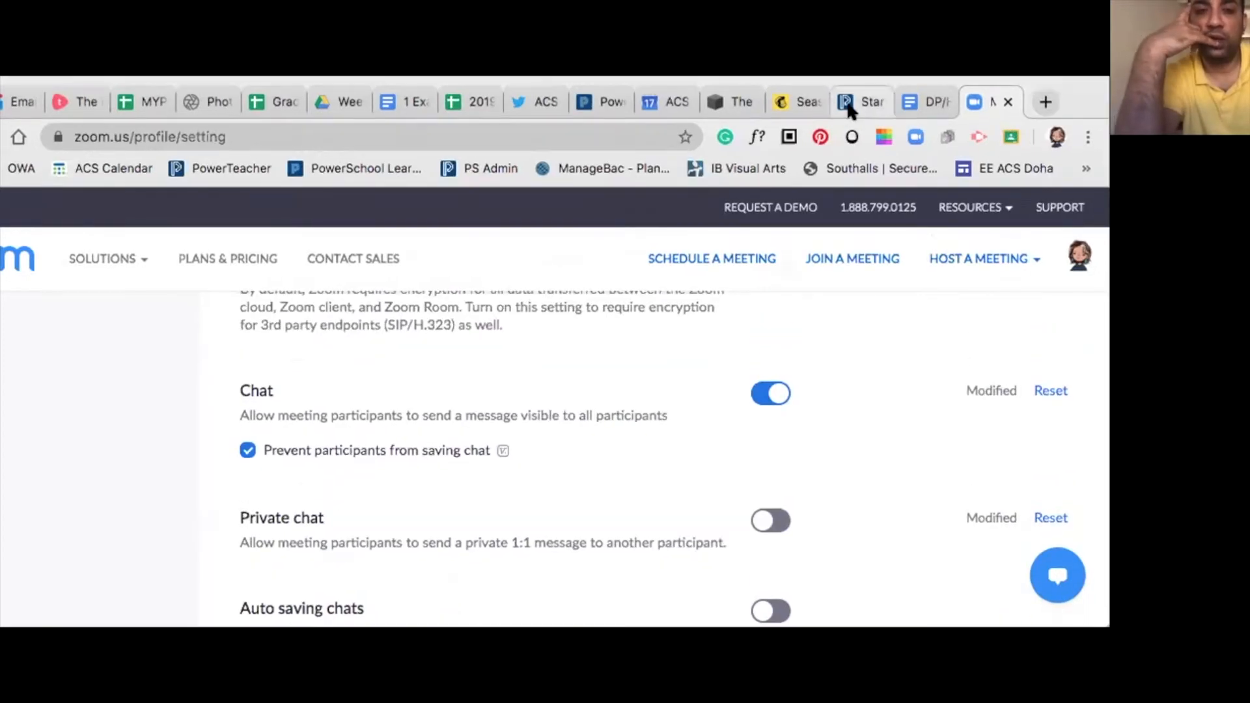
Switch to the PowerSchool admin start page and open School Setup.
left_click(849, 82)
left_click(129, 413)
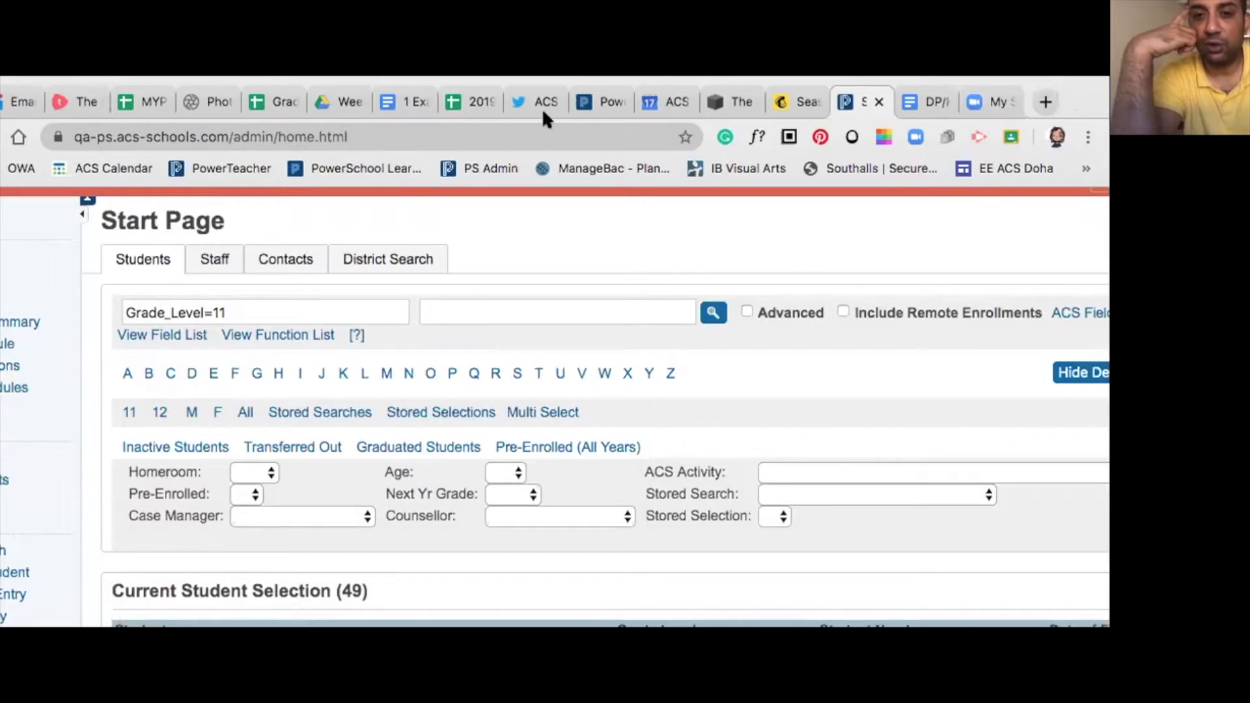
scroll(173, 424, "right", 1)
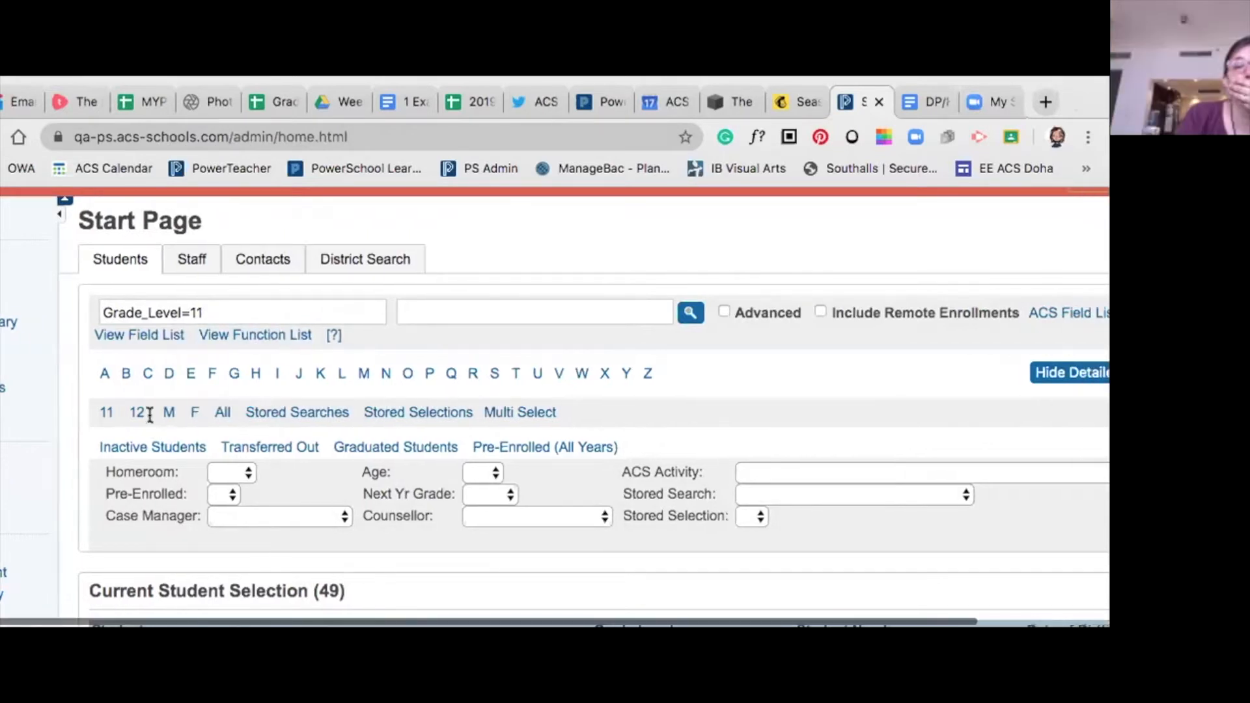
scroll(191, 421, "left", 1)
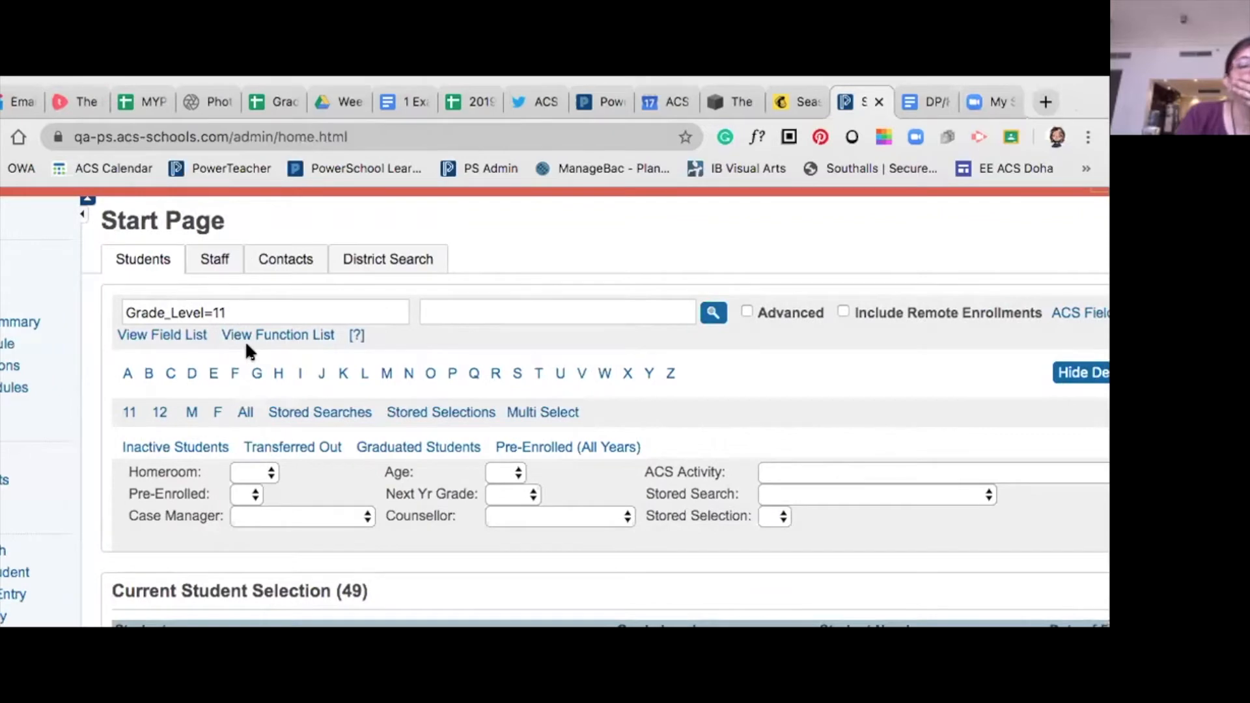
scroll(32, 456, "down", 5)
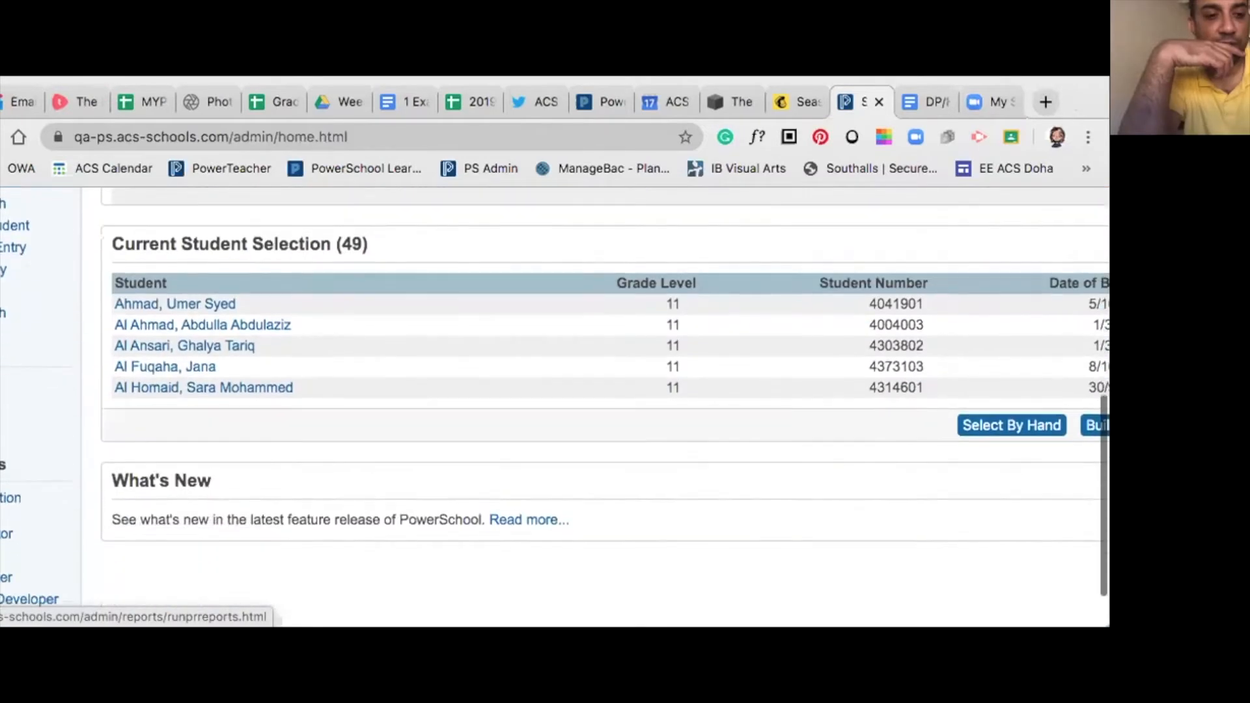
scroll(39, 400, "down", 1)
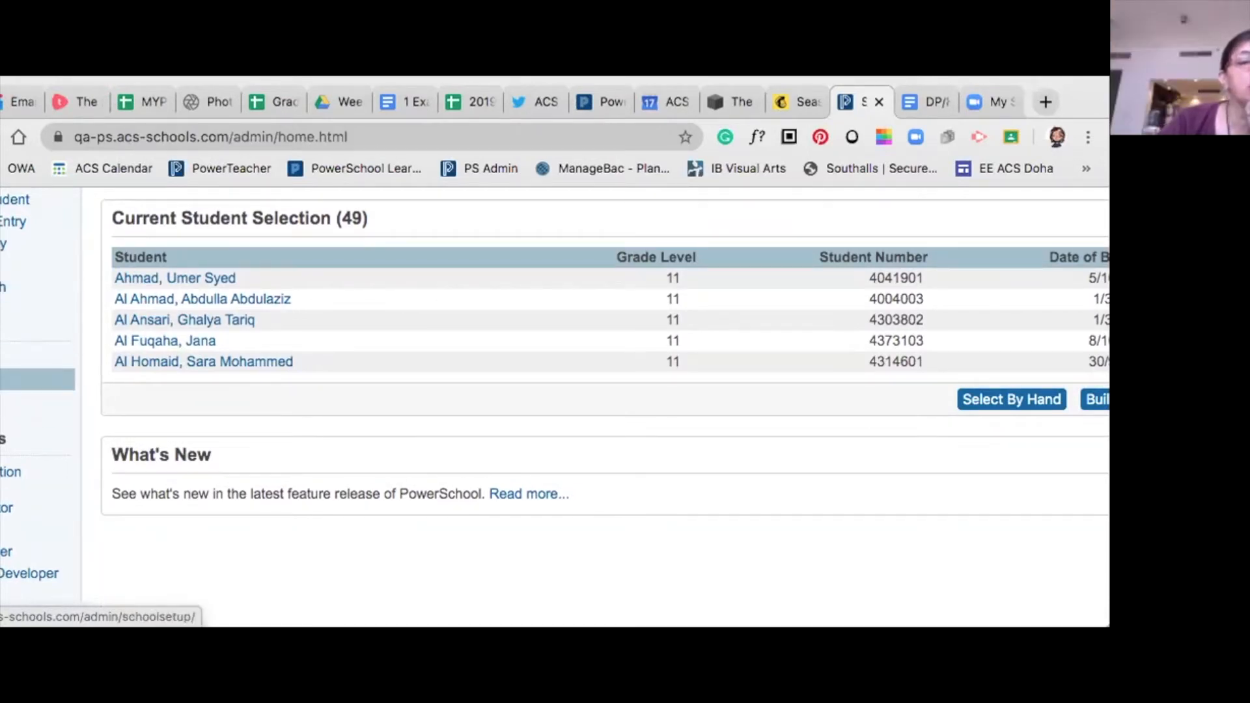
left_click(37, 379)
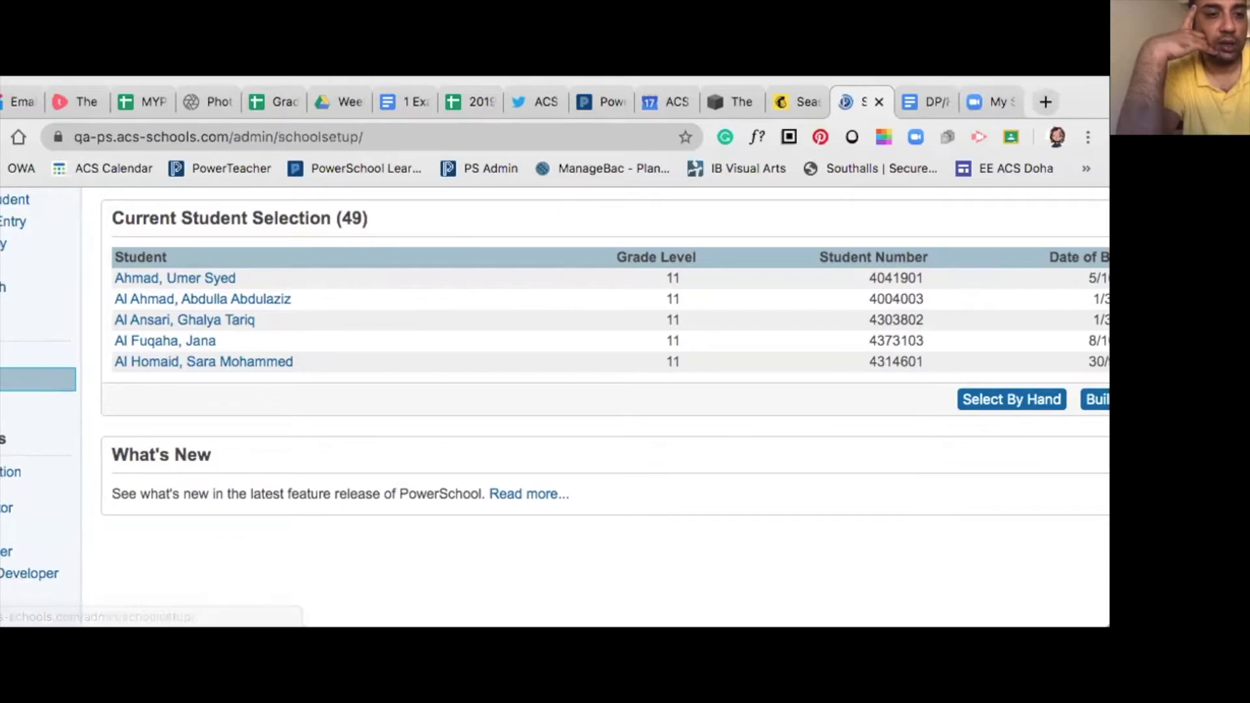
Open Comment Setup in the Grading section and start a new comment bank entry.
scroll(323, 476, "down", 2)
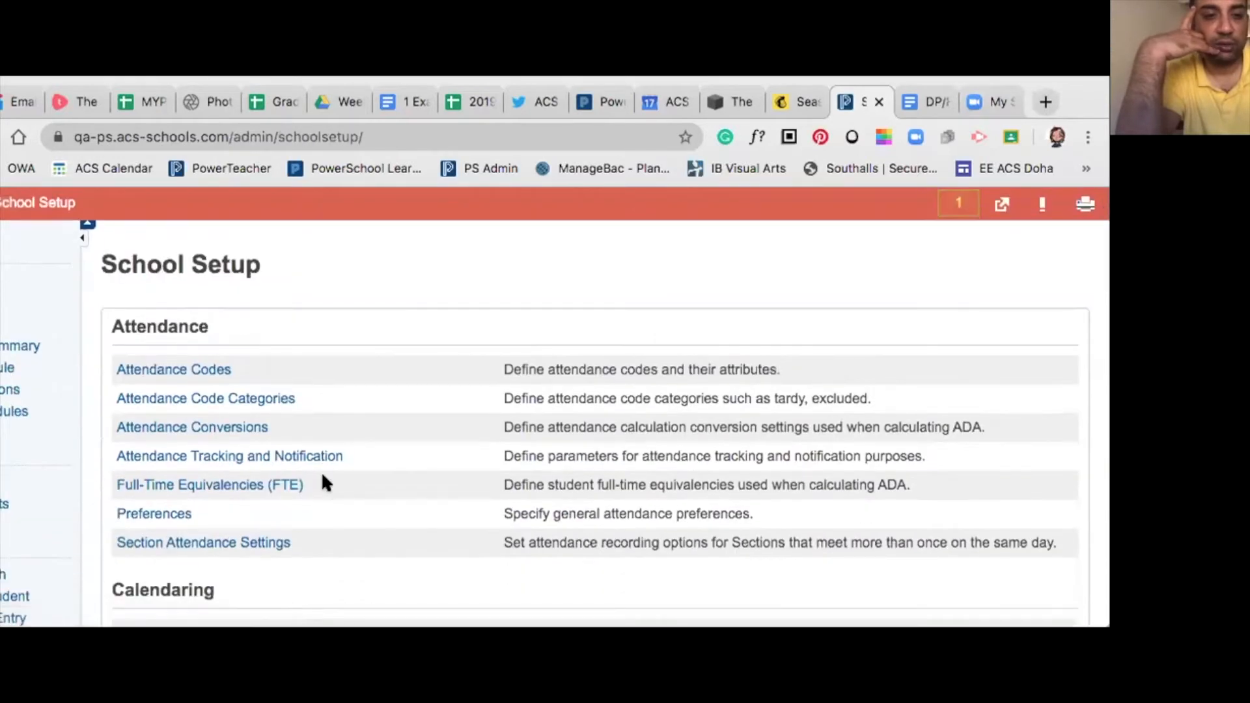
scroll(323, 475, "down", 1)
scroll(323, 476, "down", 5)
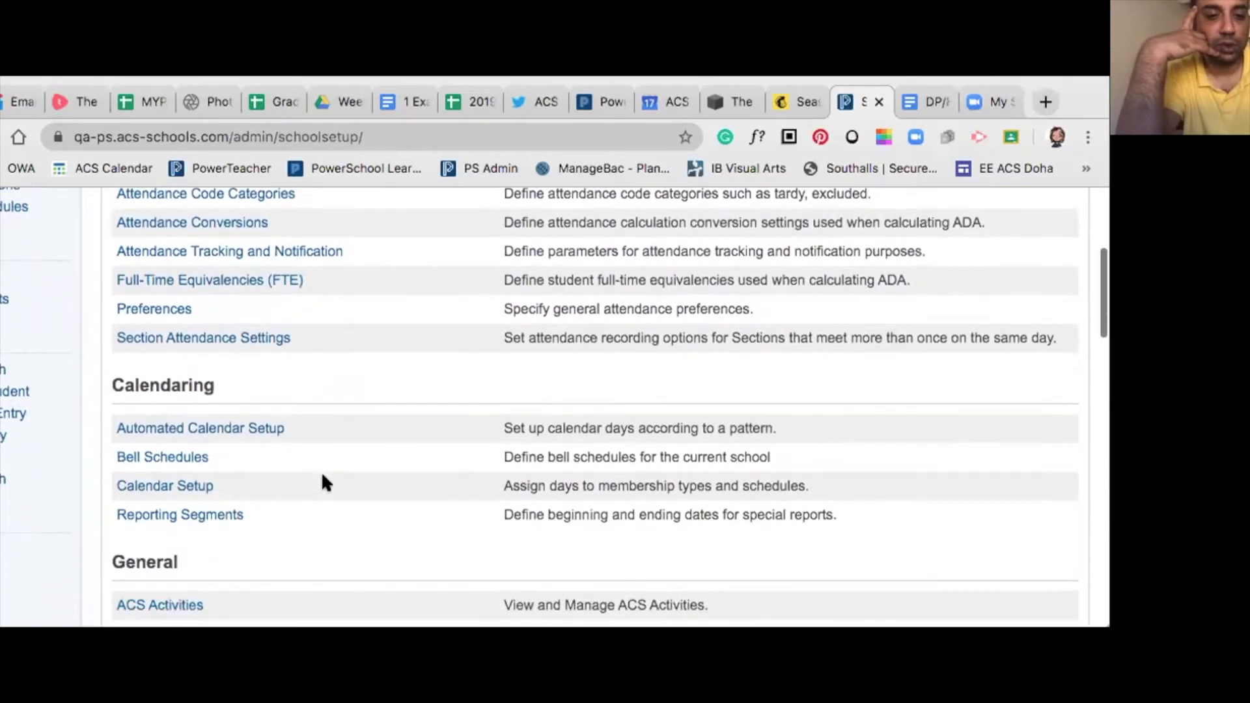
scroll(322, 472, "down", 1)
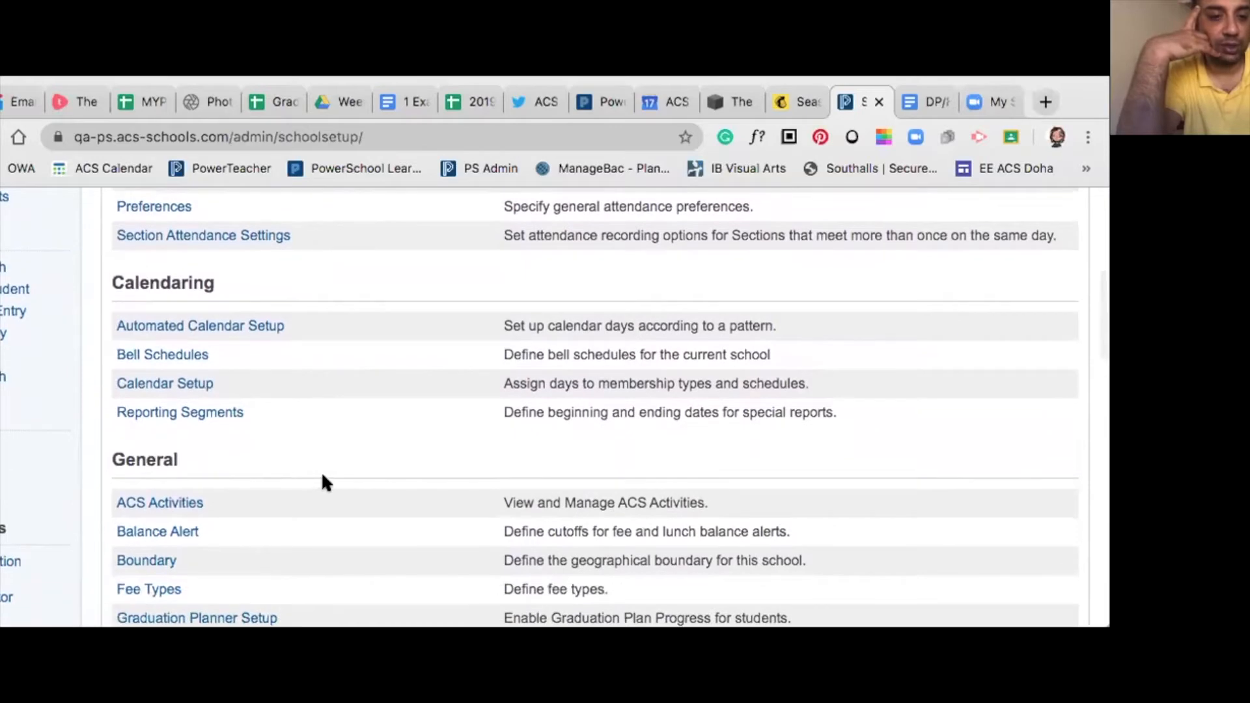
scroll(322, 472, "down", 3)
scroll(322, 482, "down", 1)
scroll(322, 482, "down", 6)
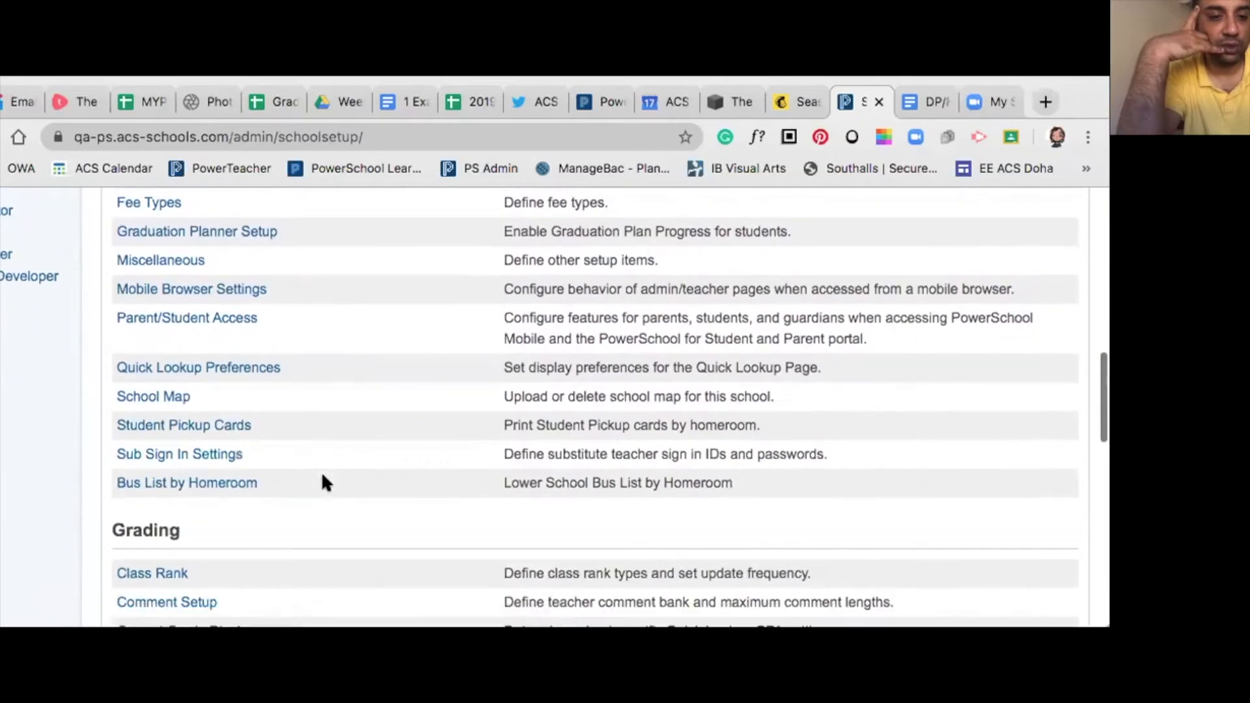
scroll(322, 475, "down", 3)
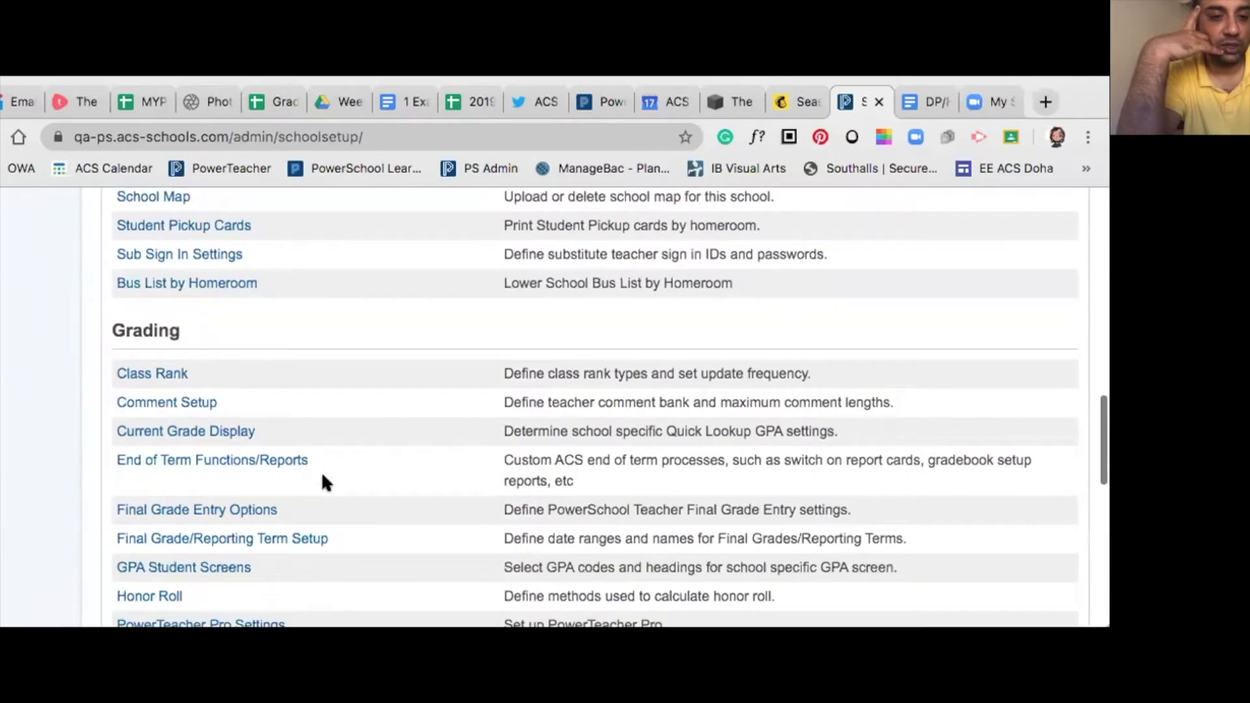
left_click(191, 405)
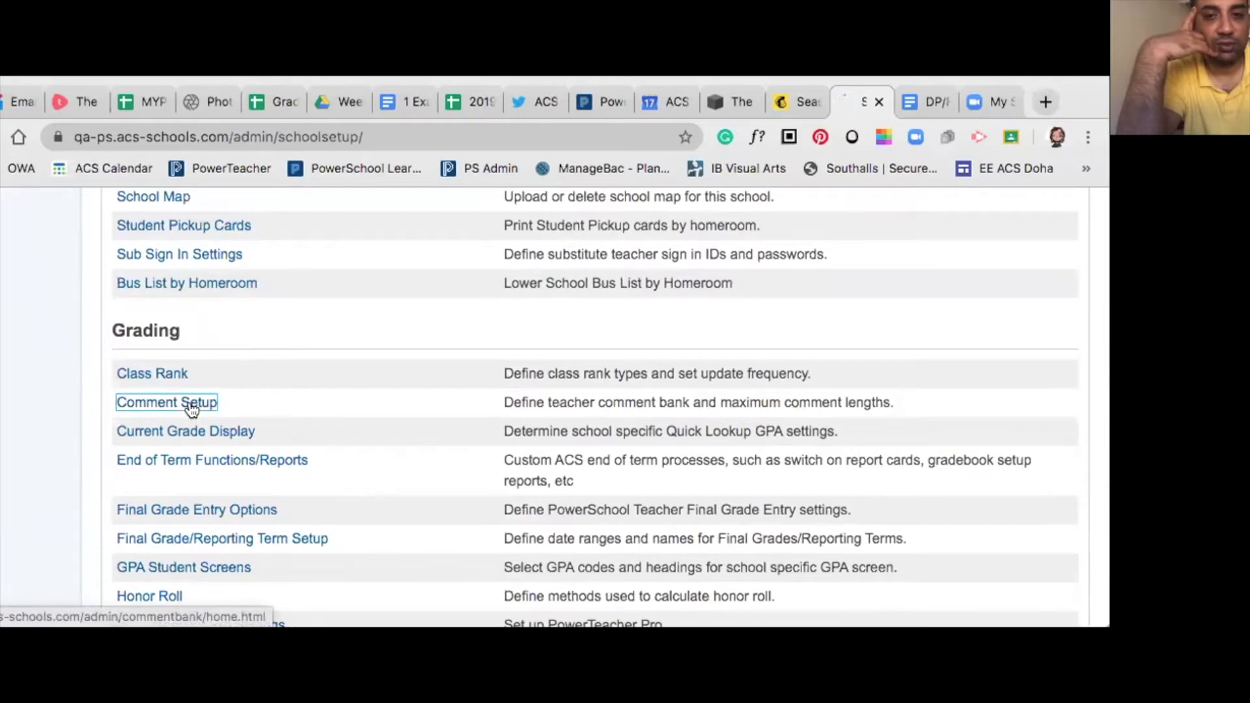
scroll(389, 392, "down", 2)
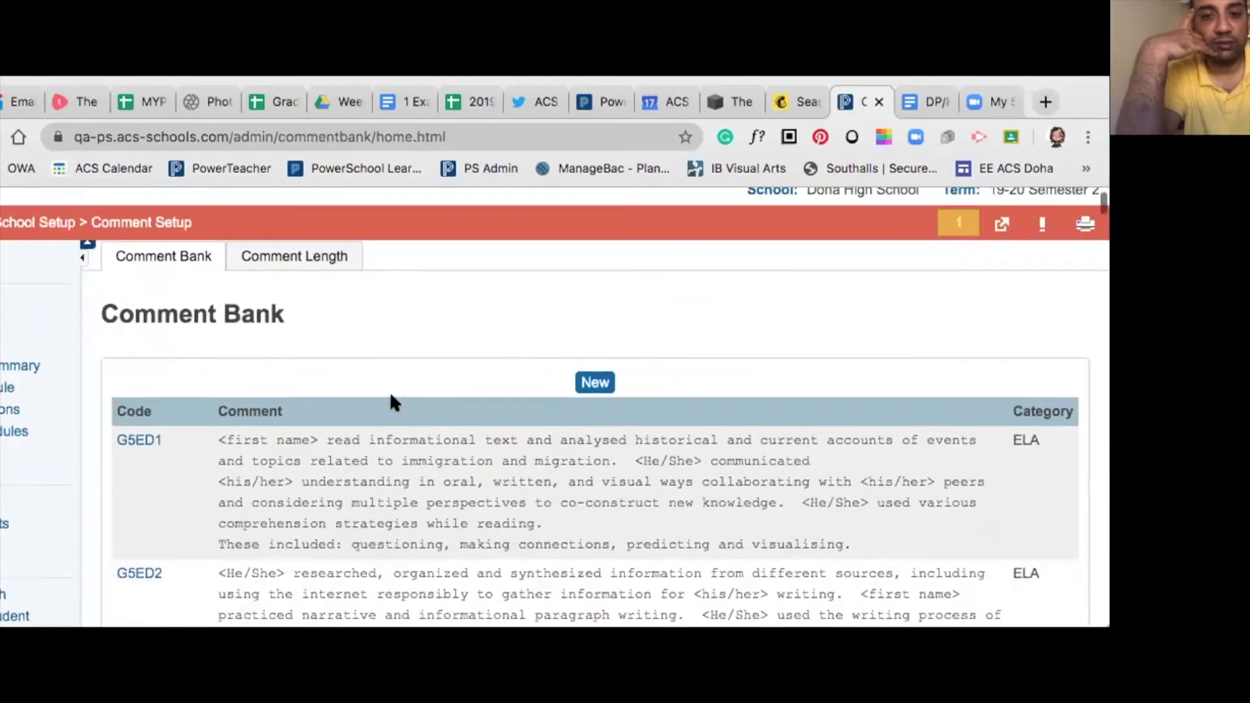
left_click(595, 370)
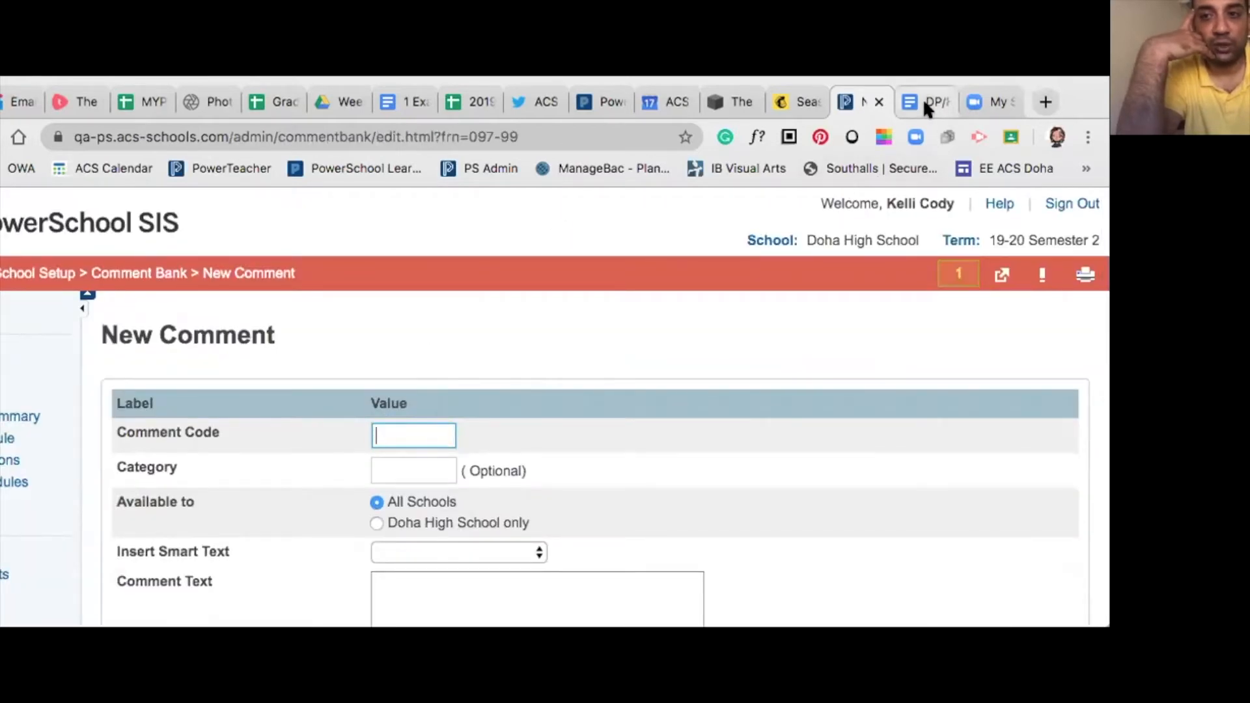
In the Visual Arts Grade Boundaries Google document, change the code of the first grade descriptor to DPHSVA7.
key("ctrl+Tab")
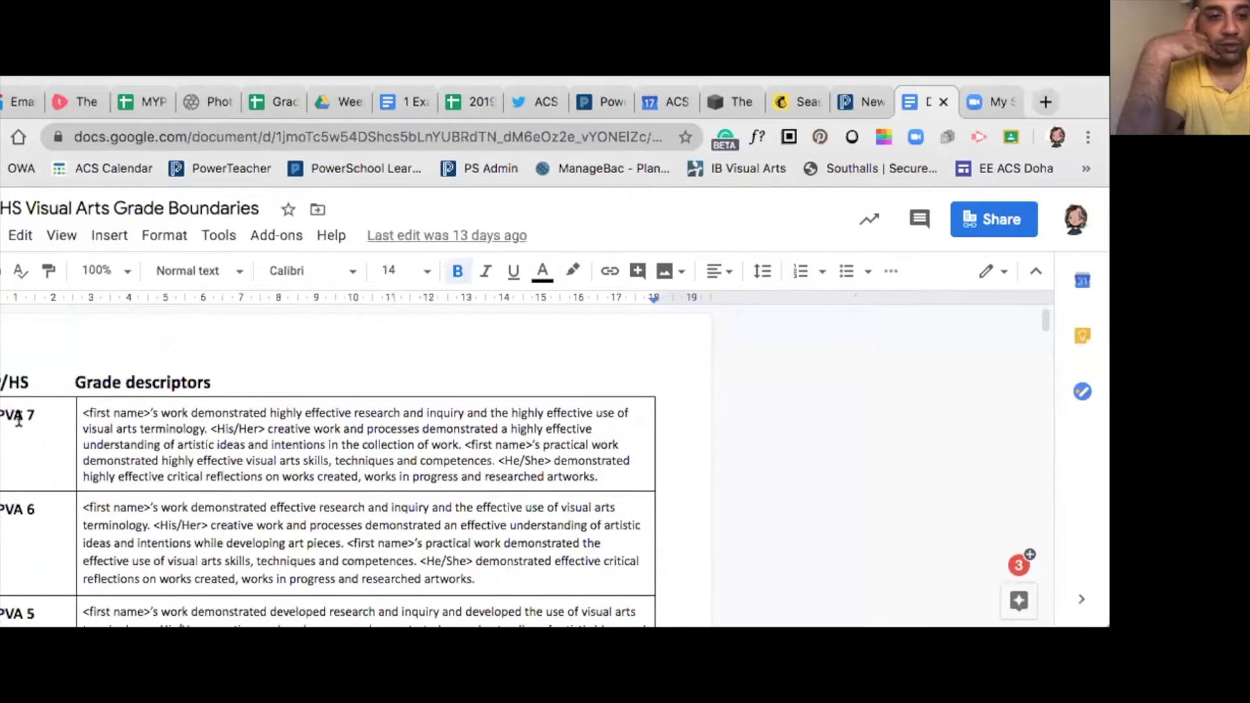
left_click_drag(36, 414, 0, 415)
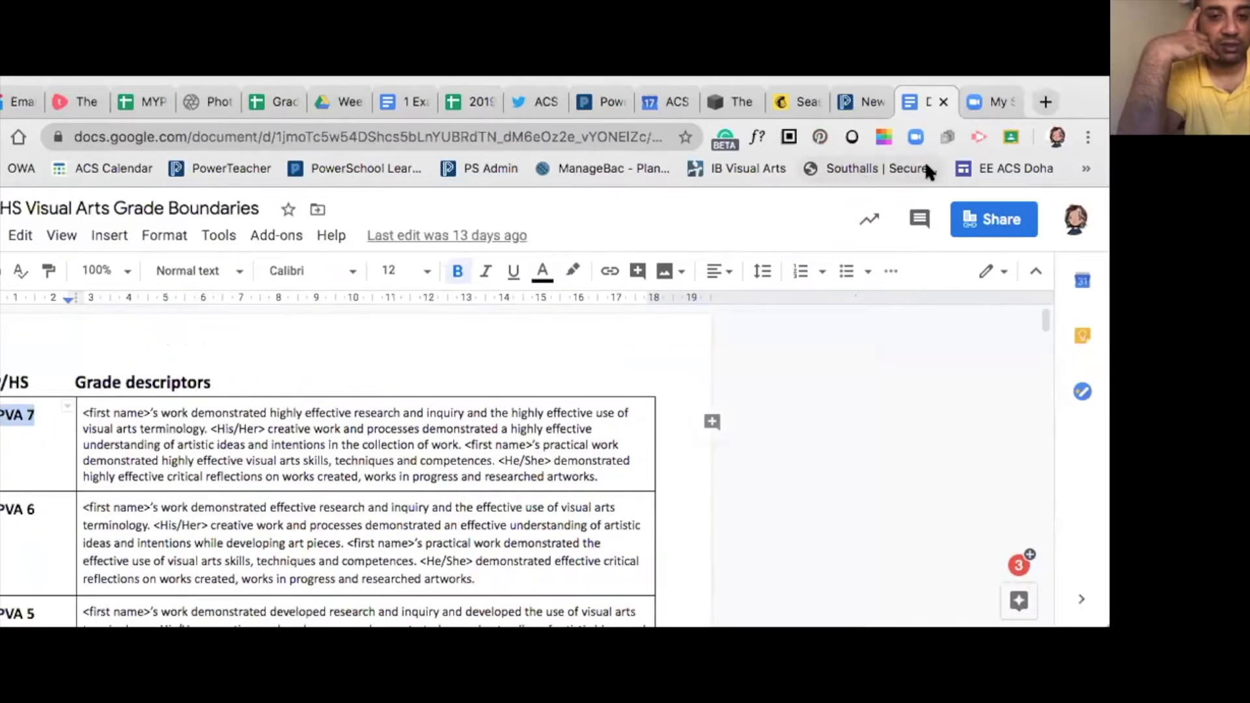
left_click(25, 415)
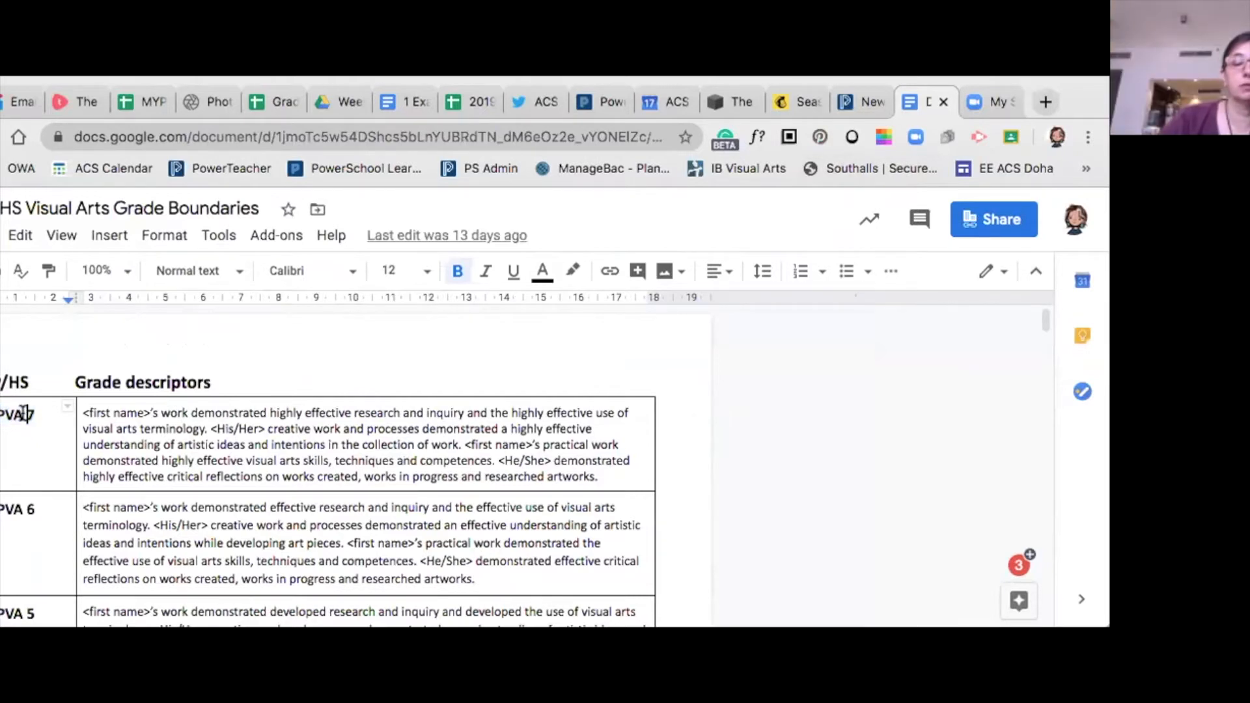
key("BackSpace")
left_click_drag(34, 412, 1, 415)
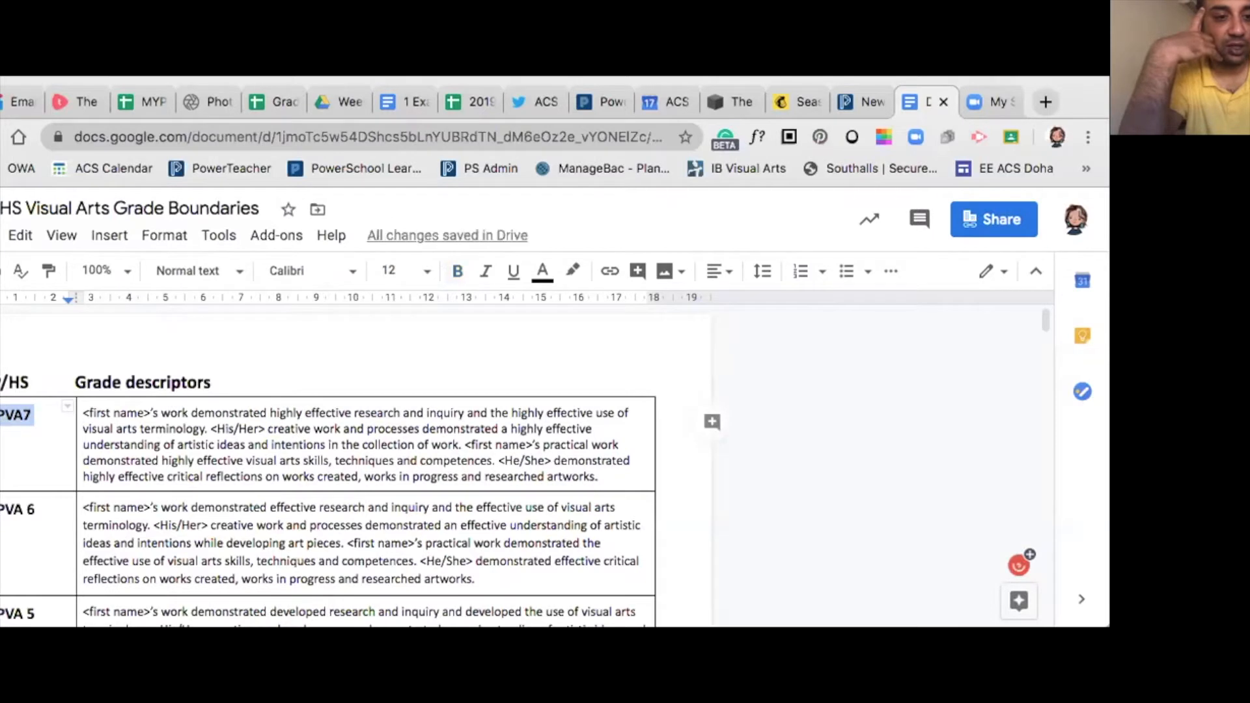
left_click(4, 413)
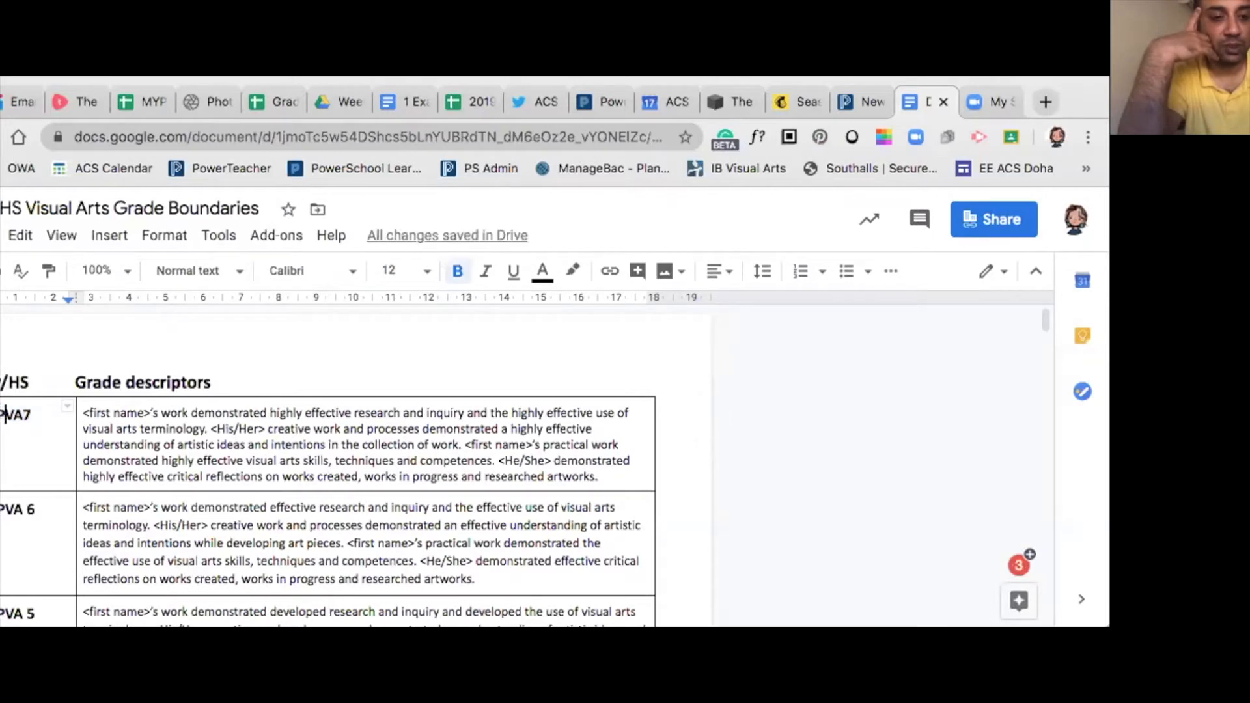
type("HS")
Copy the code DPHSVA7 from the document into the Comment Code of the new PowerSchool comment.
left_click_drag(49, 414, 0, 415)
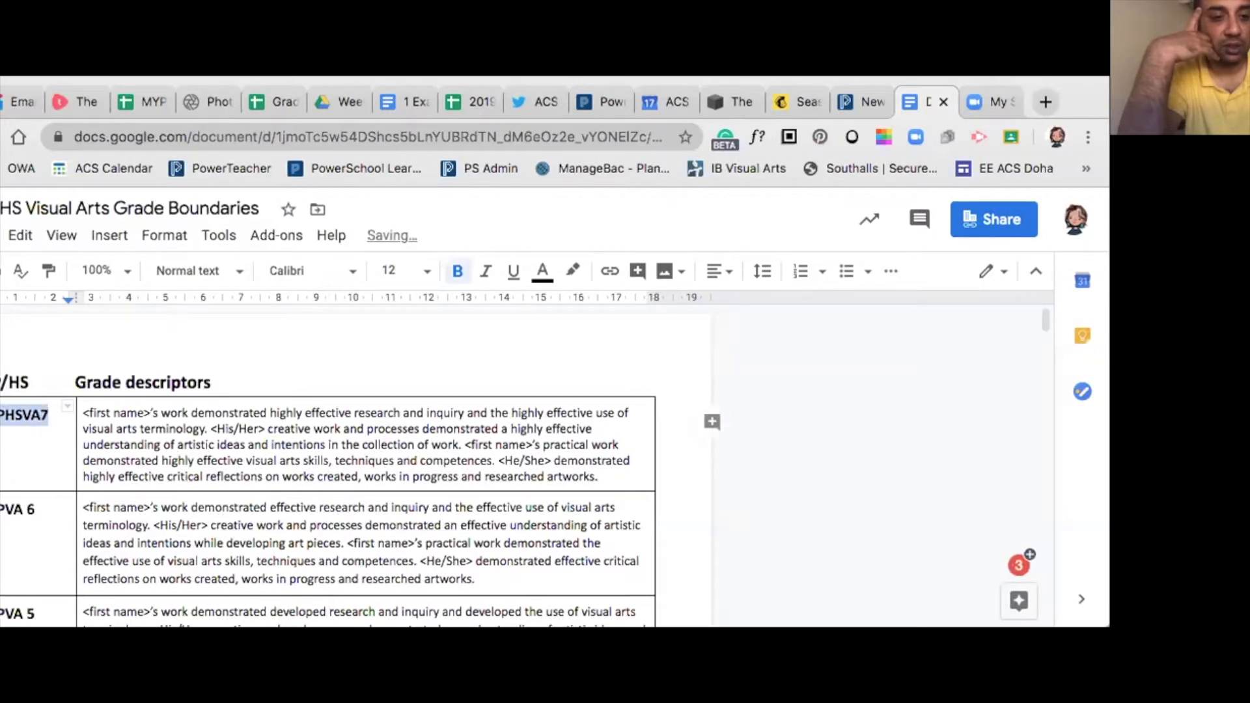
left_click(862, 104)
type("DPHSVA7")
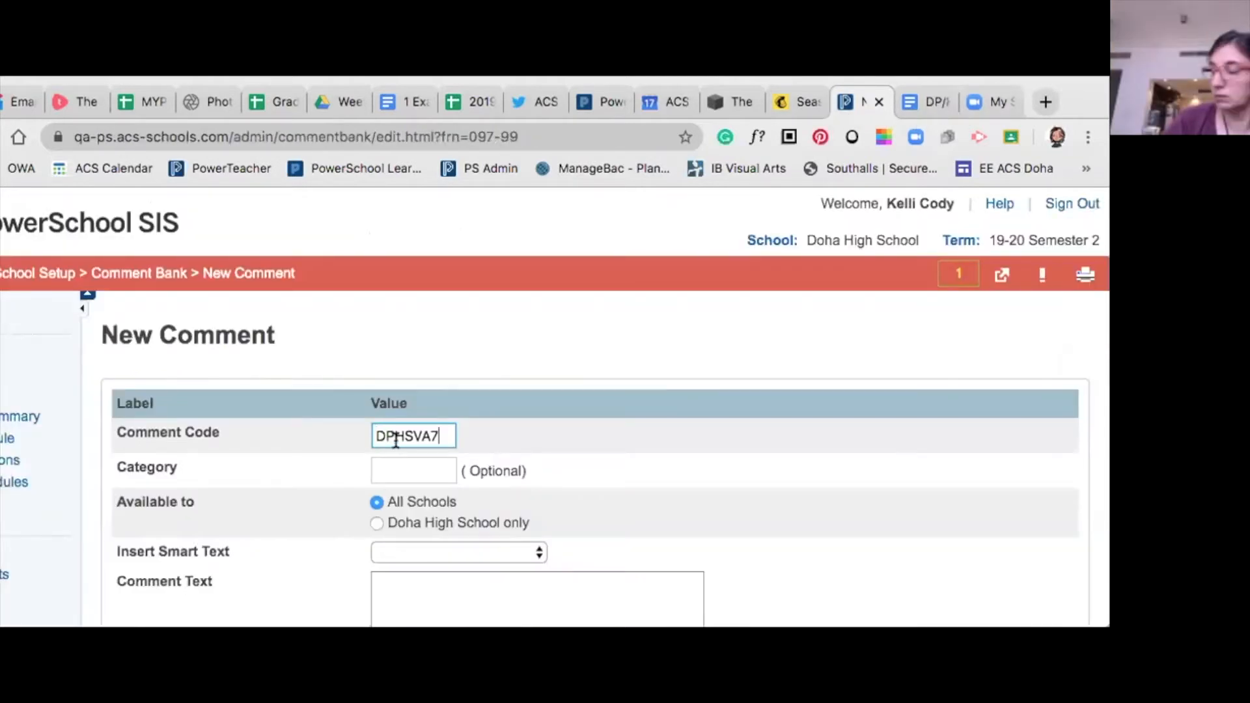
Set the category to Visual Arts, limit availability to Doha High School only, and check the smart text options.
left_click(385, 469)
scroll(550, 448, "down", 3)
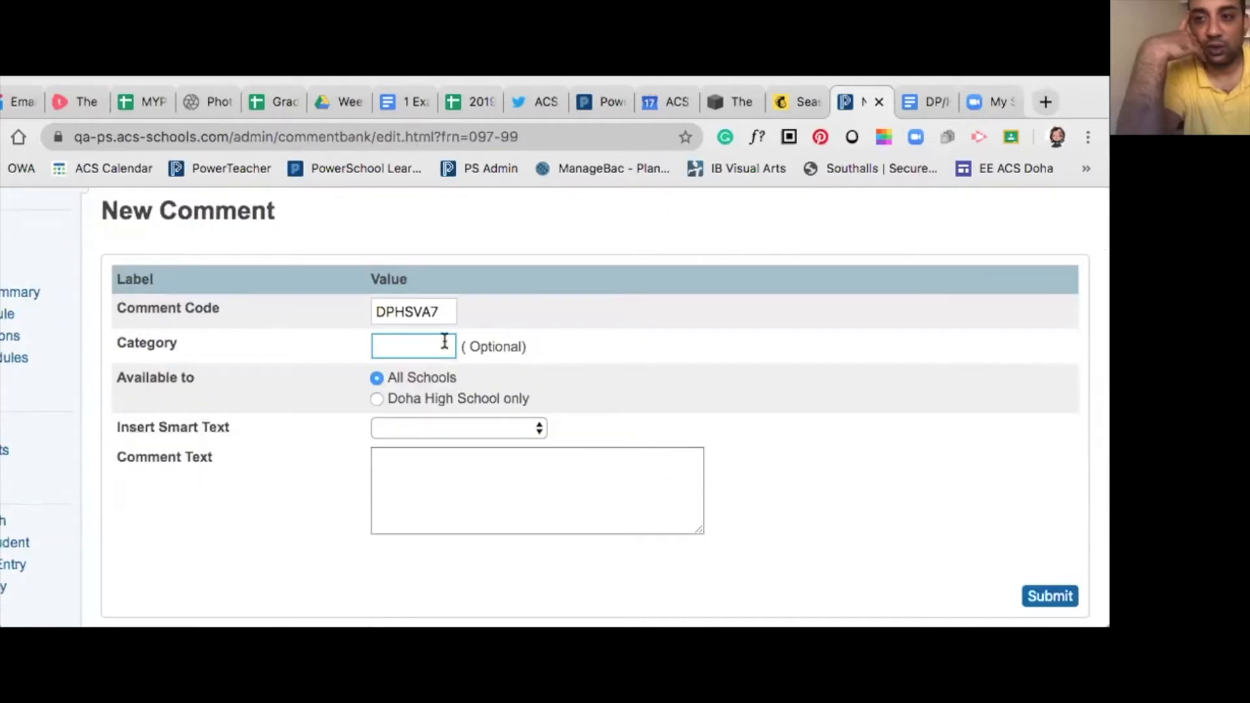
type("V")
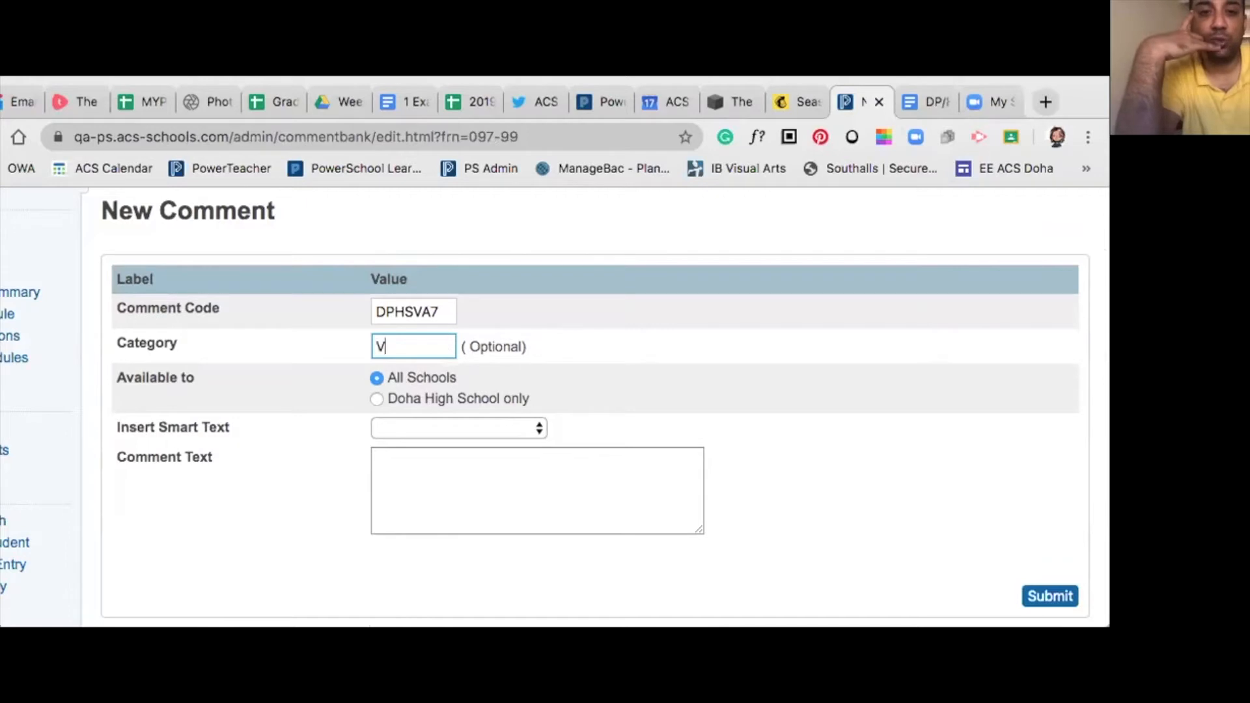
type("isual Arts")
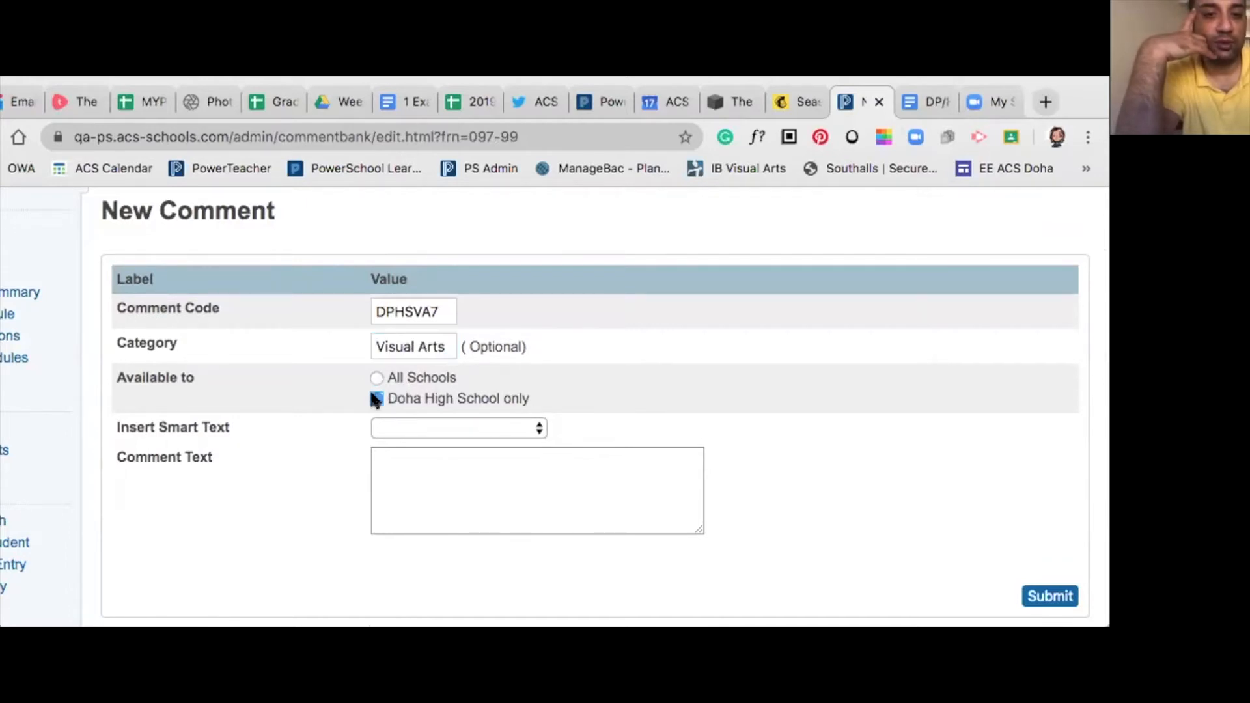
left_click(441, 428)
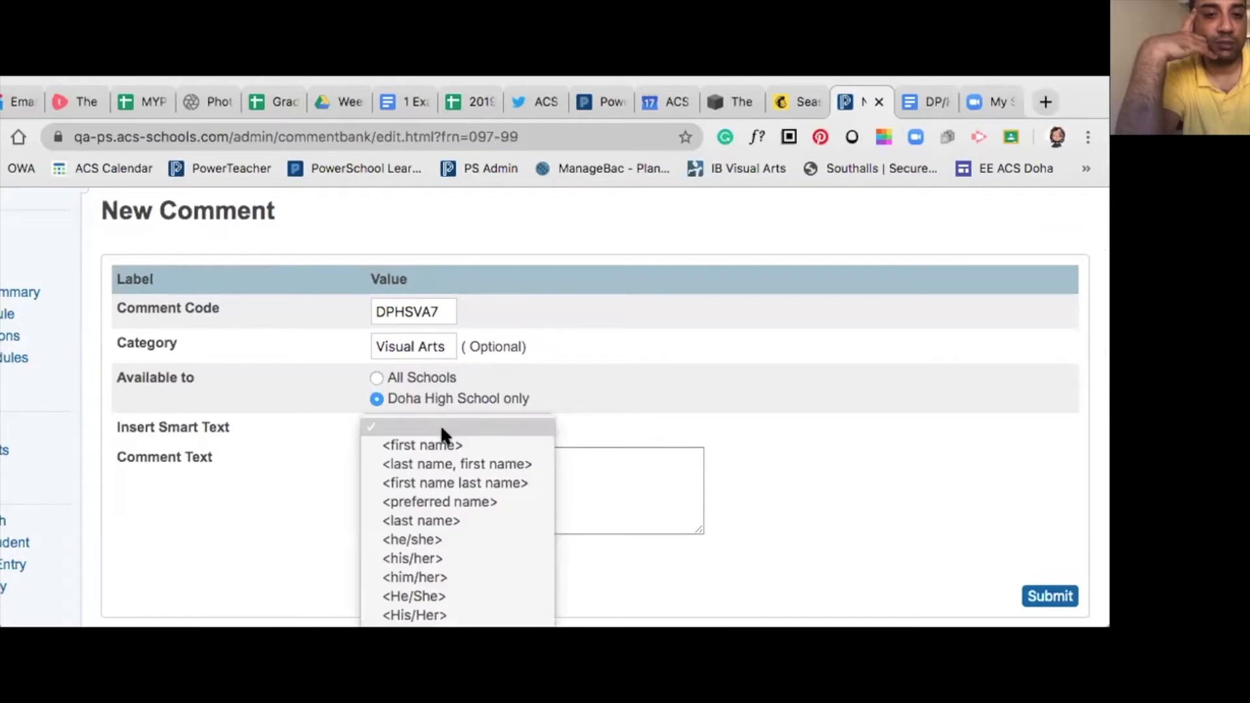
left_click(441, 427)
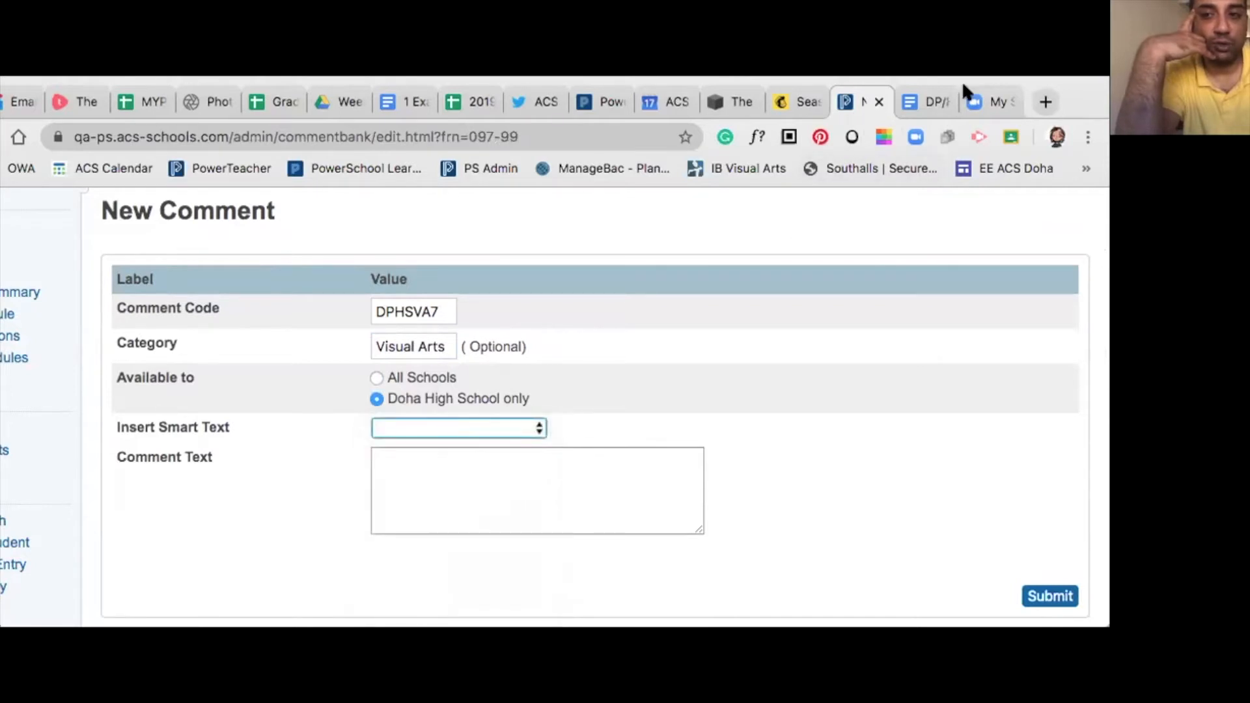
Copy the DPHSVA7 grade descriptor from the Google document into the PowerSchool comment text, without a leading space.
left_click(930, 98)
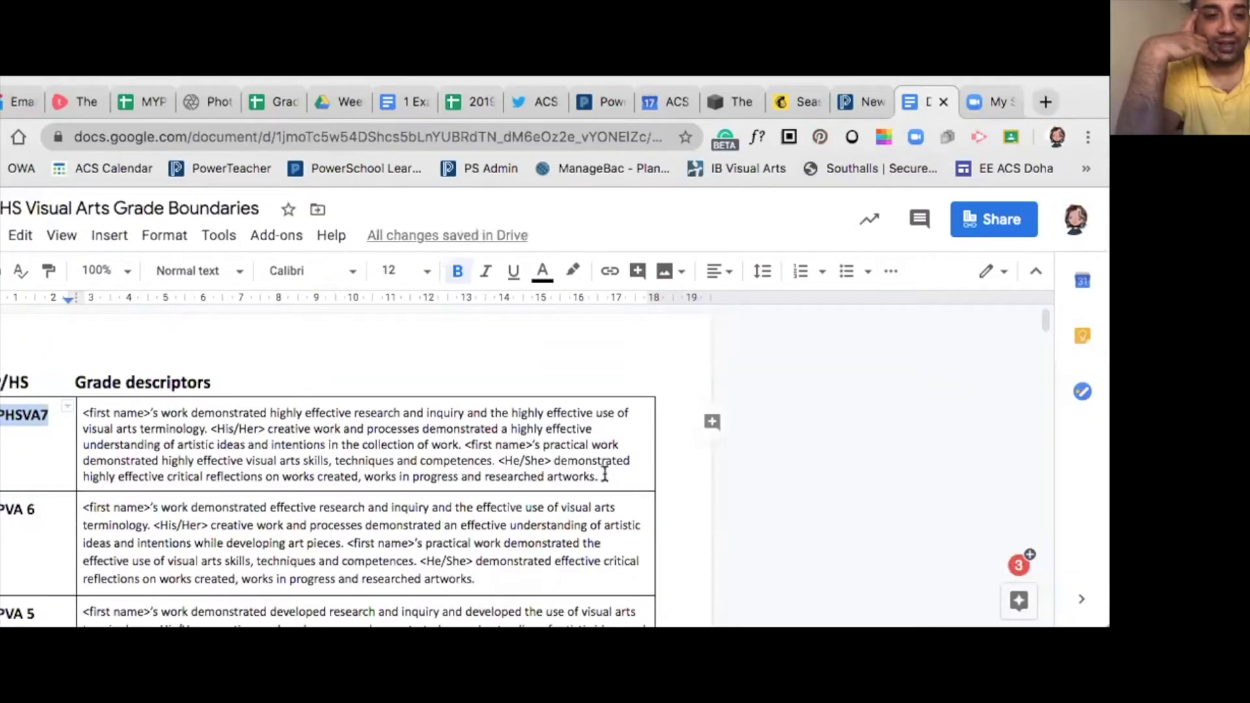
left_click(605, 476)
left_click_drag(607, 474, 105, 407)
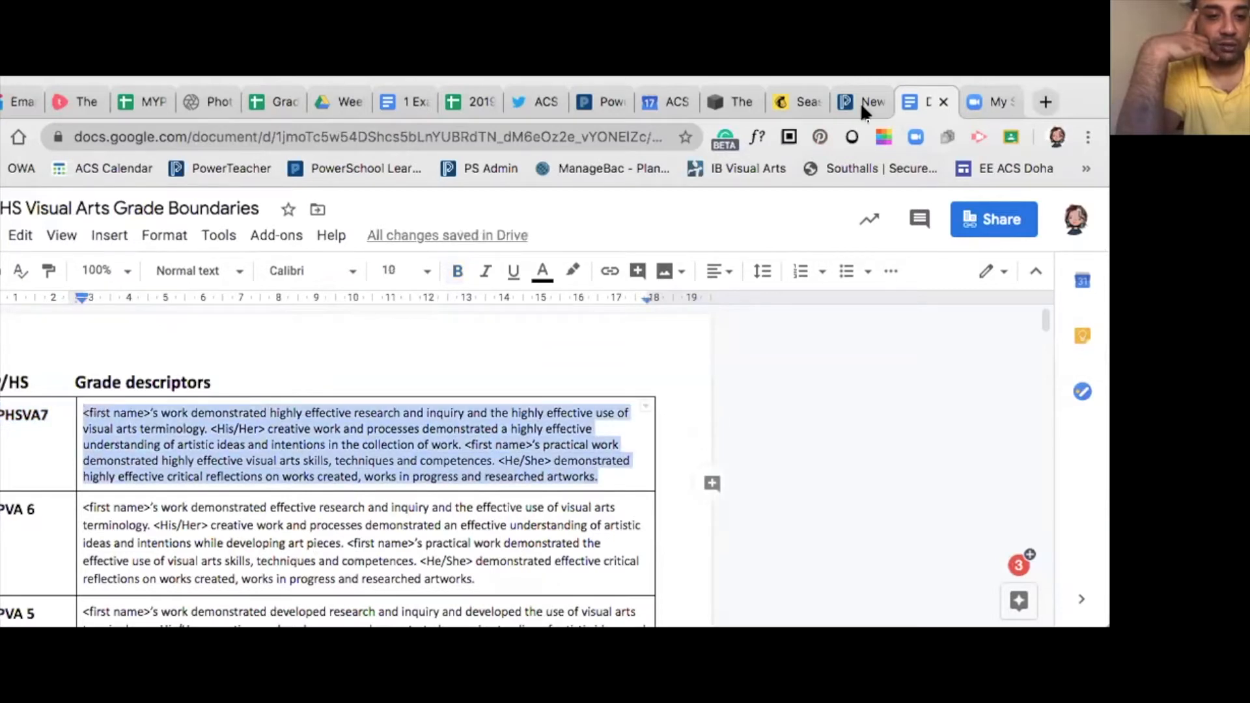
left_click(867, 104)
left_click(427, 461)
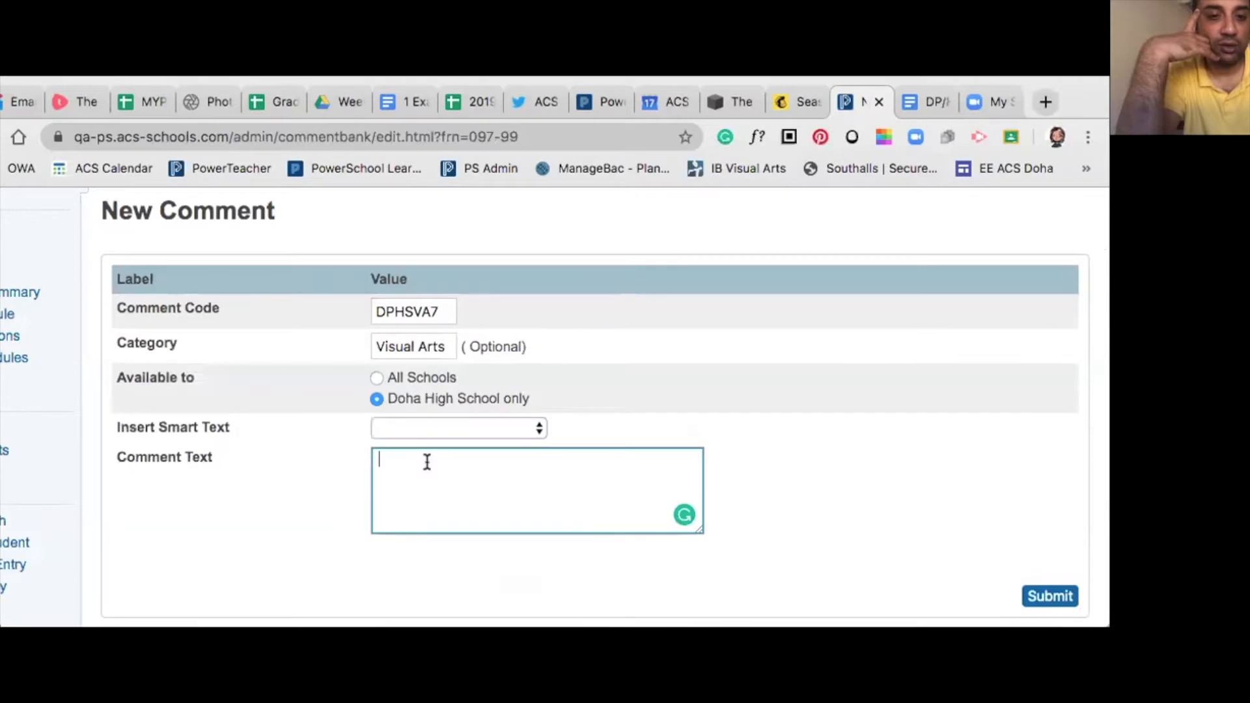
key("super+v")
scroll(521, 499, "up", 5)
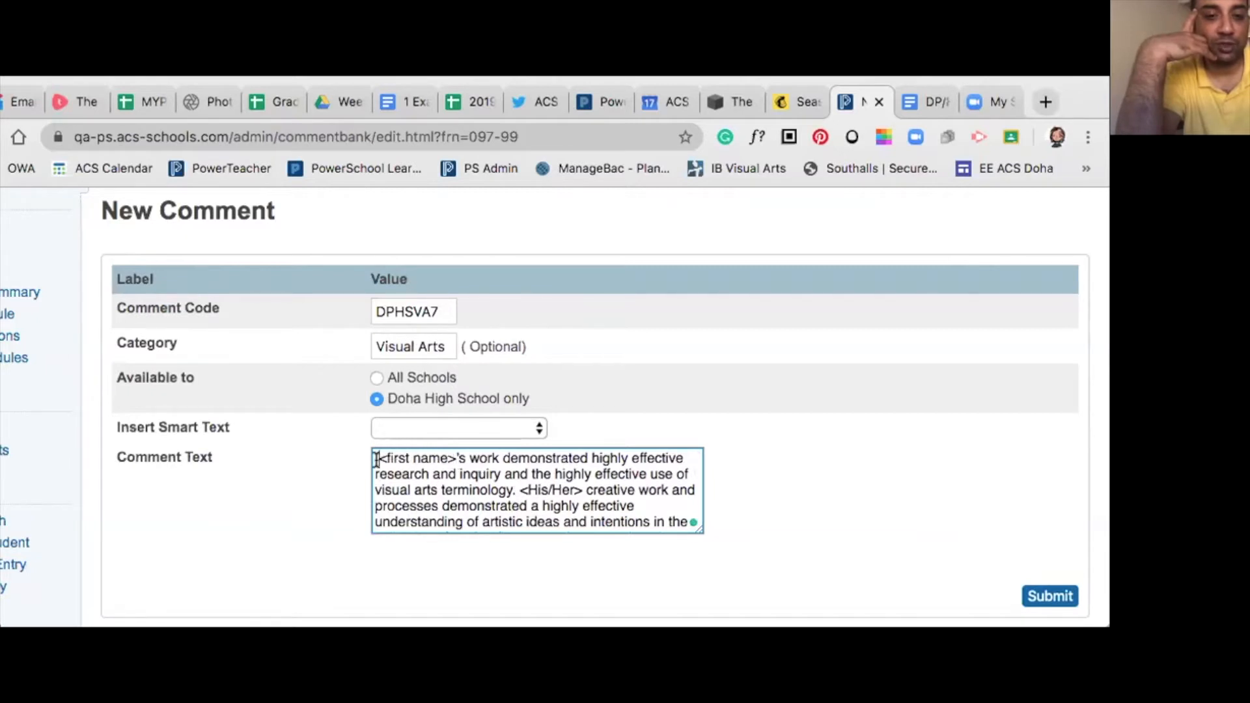
Review the pasted comment text from start to end, including its smart text placeholders, and check the comment code.
scroll(508, 469, "down", 1)
scroll(506, 464, "down", 3)
scroll(506, 464, "up", 4)
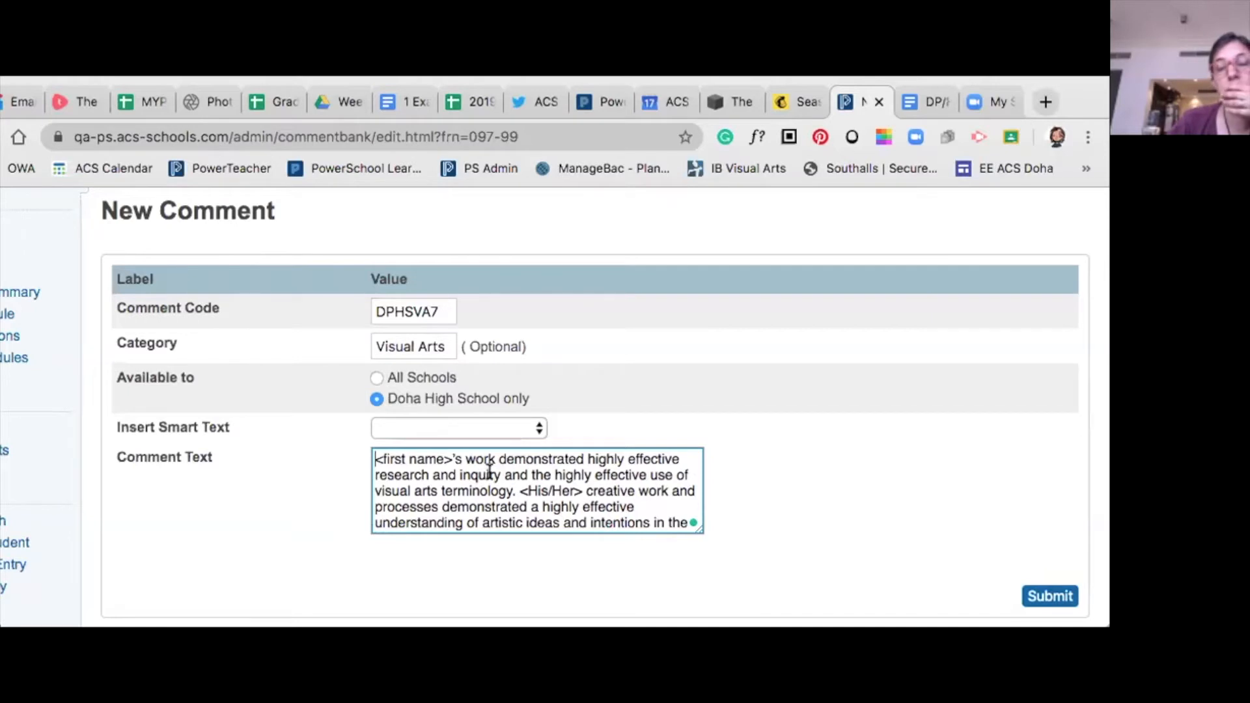
scroll(490, 469, "down", 2)
scroll(490, 469, "up", 2)
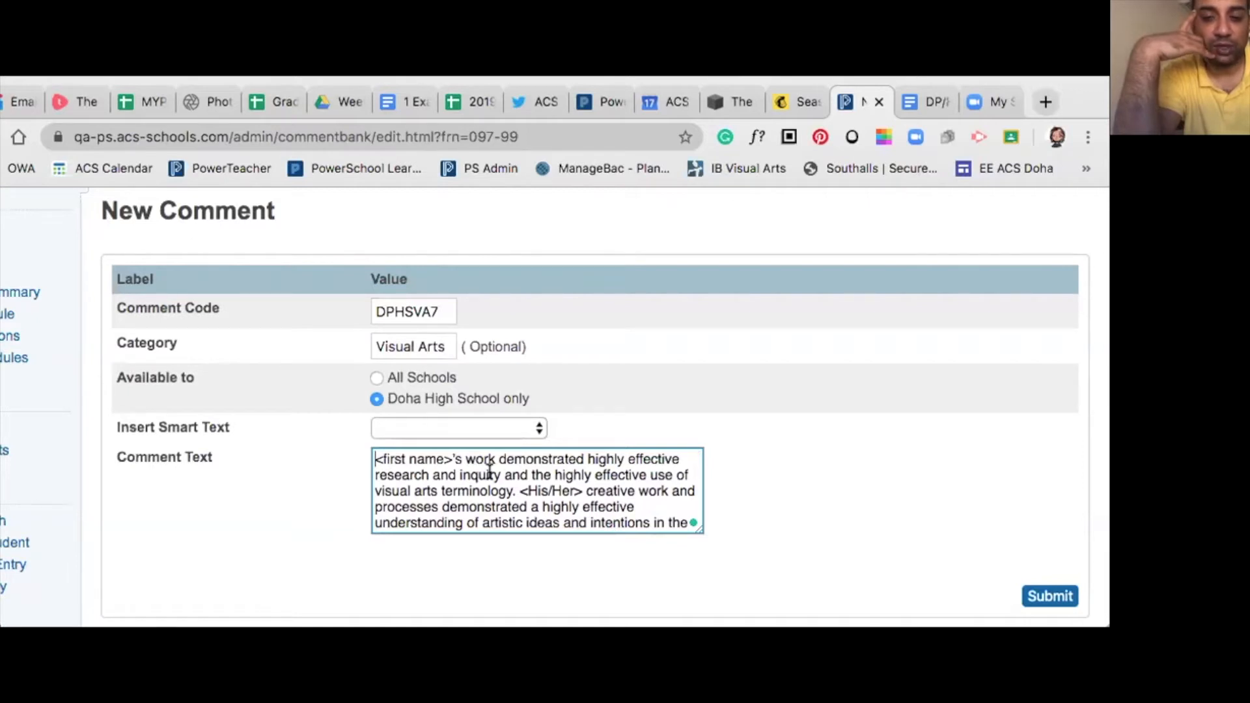
scroll(490, 469, "down", 5)
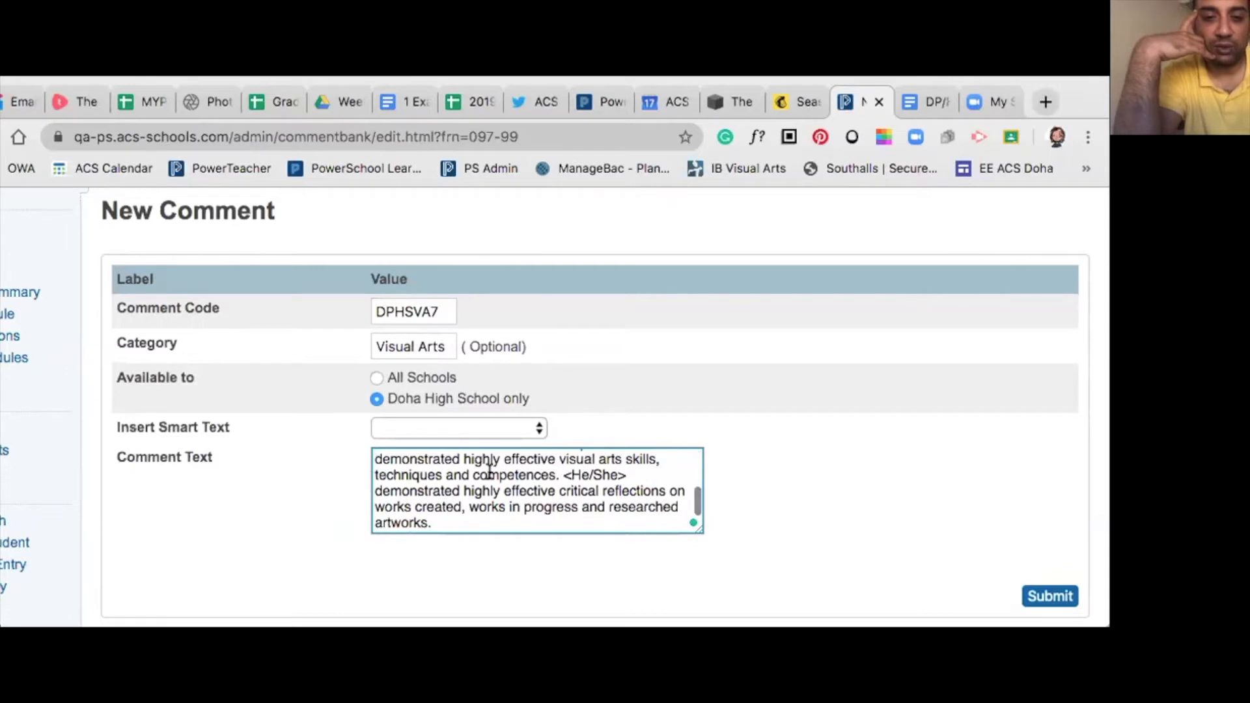
scroll(768, 378, "down", 5)
scroll(768, 378, "up", 4)
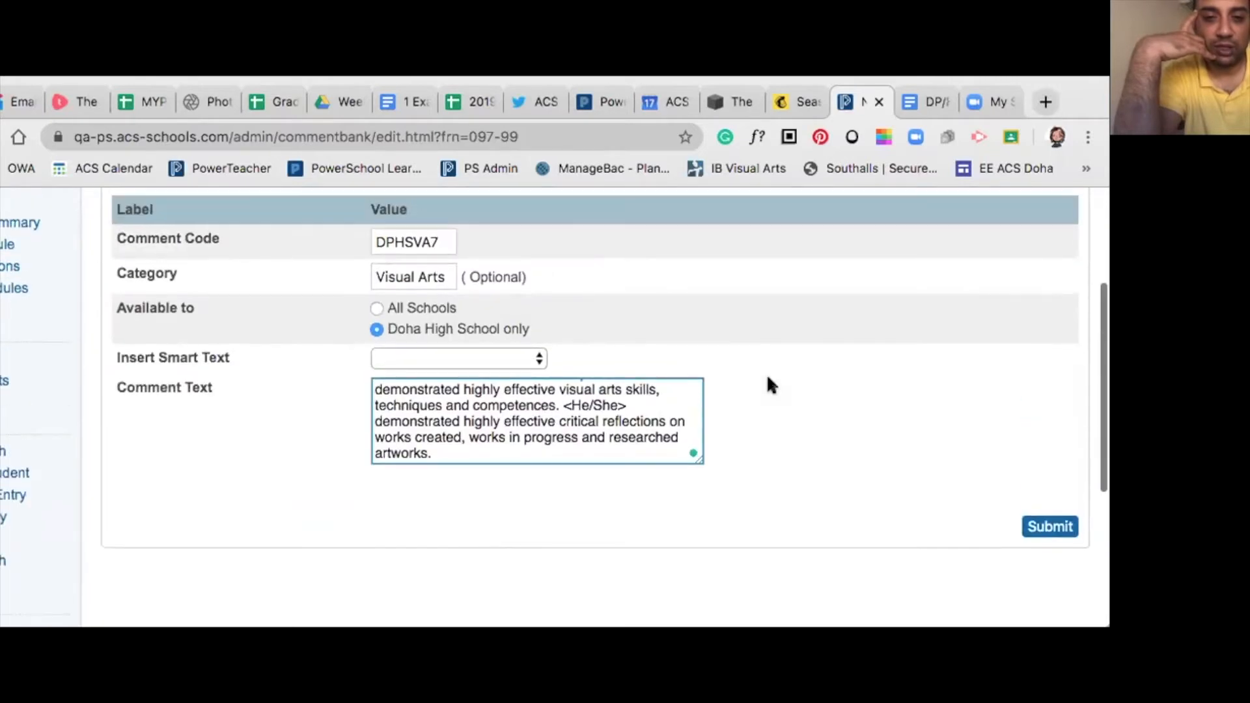
left_click(409, 240)
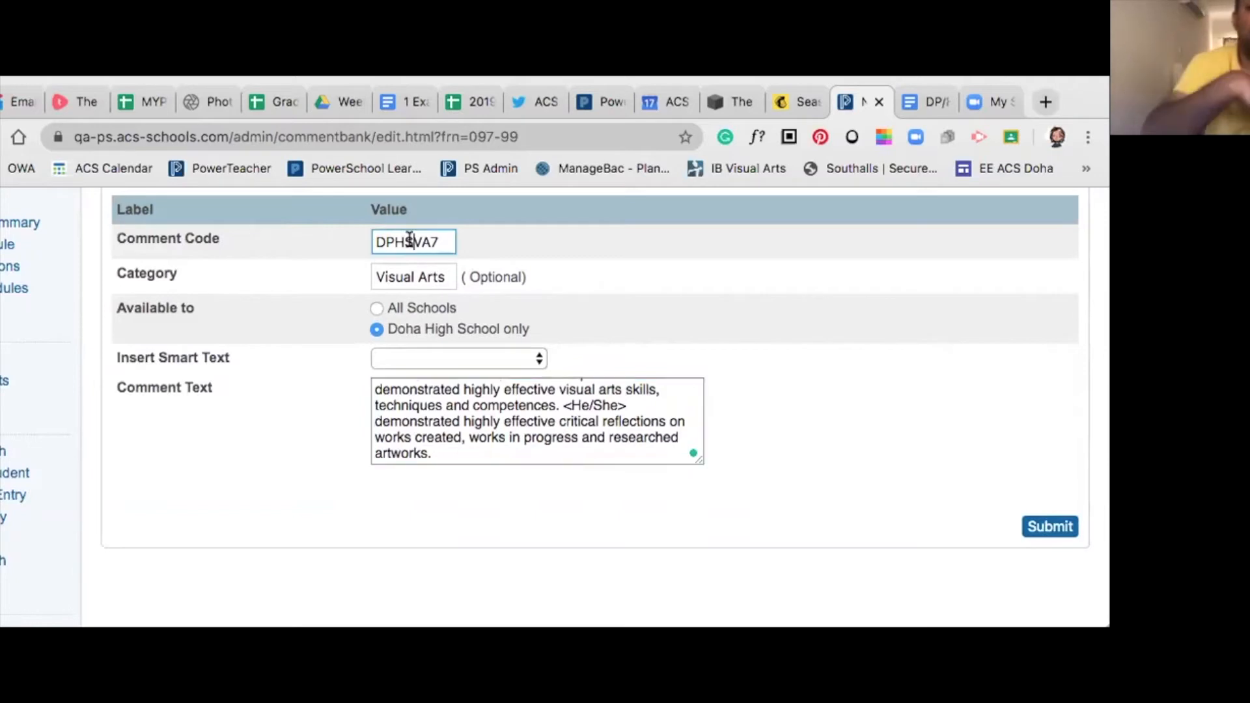
Reread the comment text in its field from the opening sentence through to the last line.
scroll(649, 296, "down", 5)
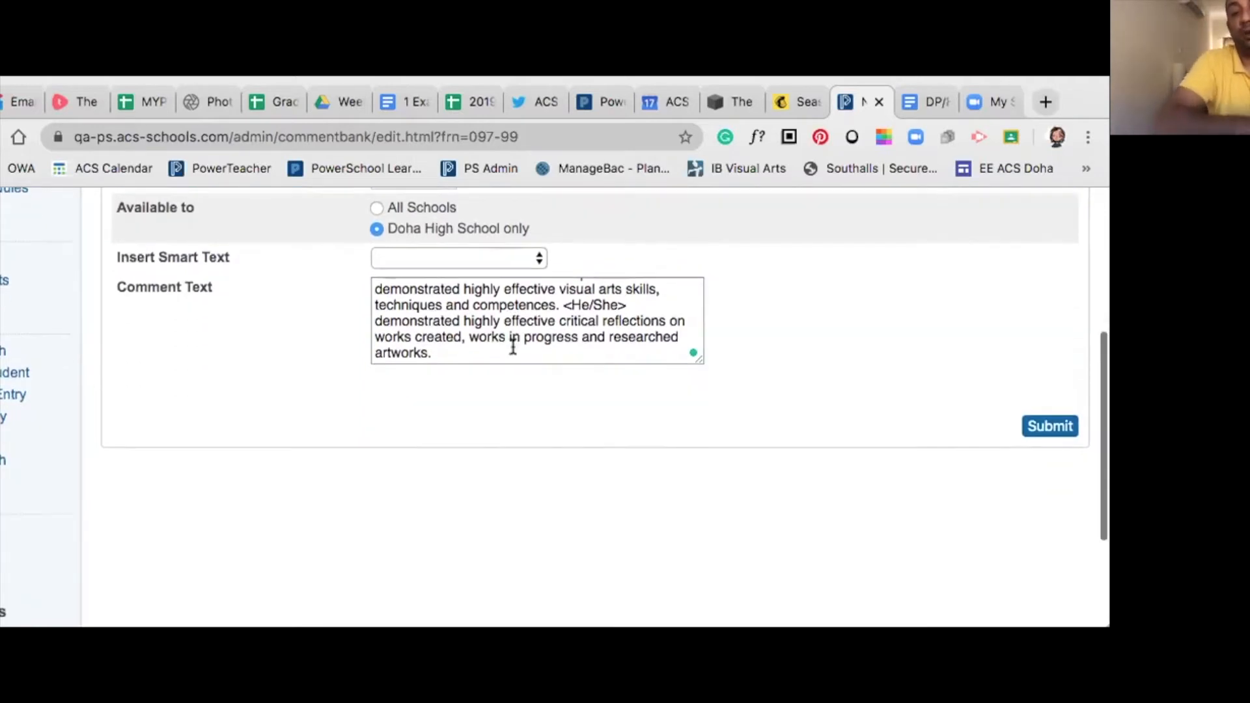
scroll(509, 249, "up", 3)
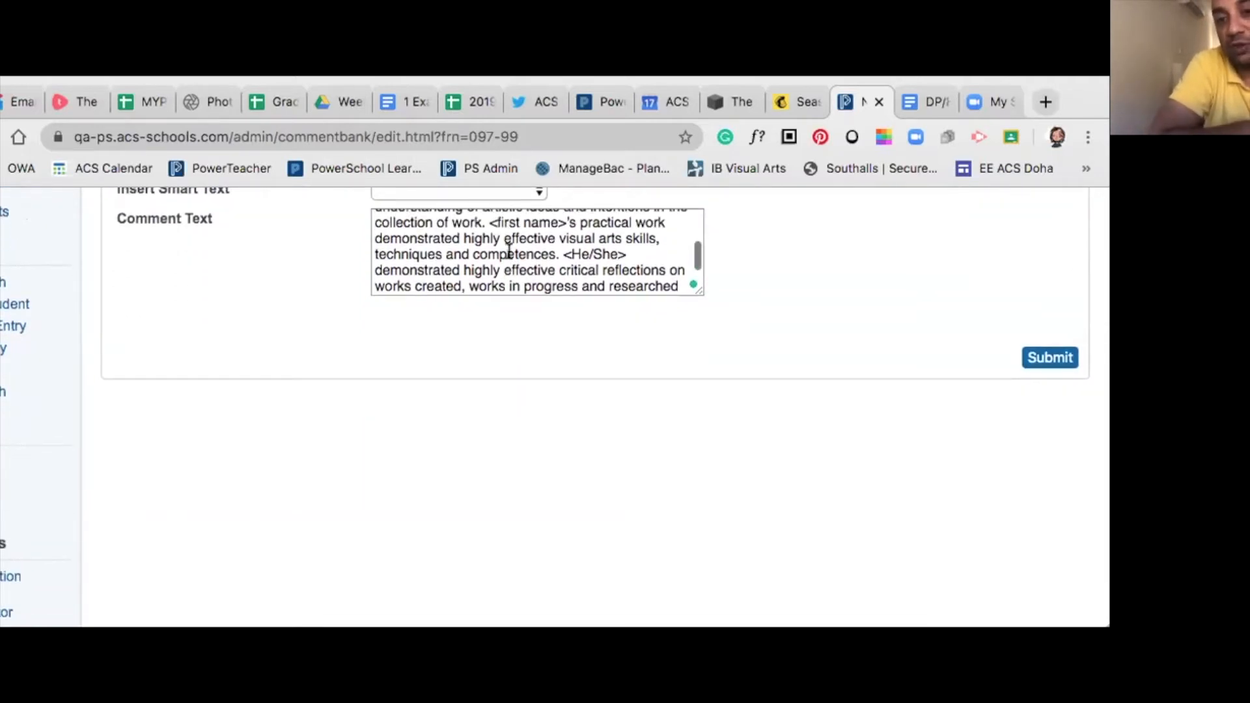
scroll(508, 249, "up", 3)
scroll(508, 249, "down", 3)
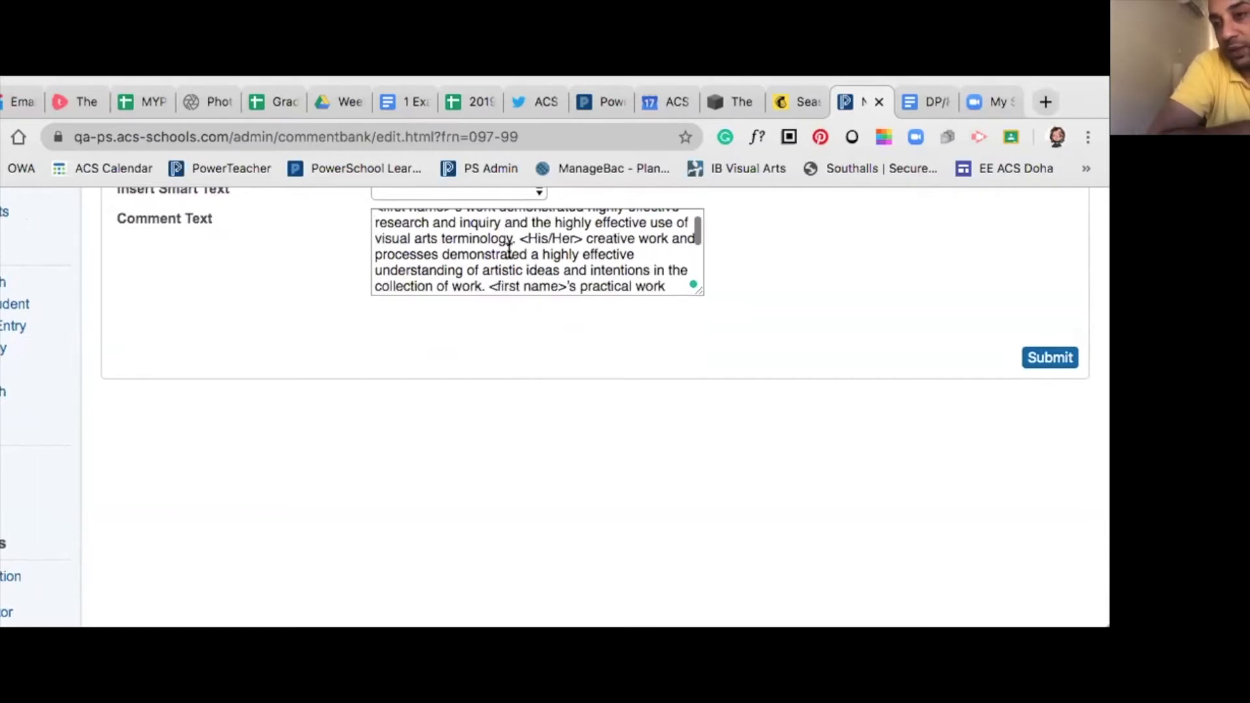
scroll(509, 250, "down", 2)
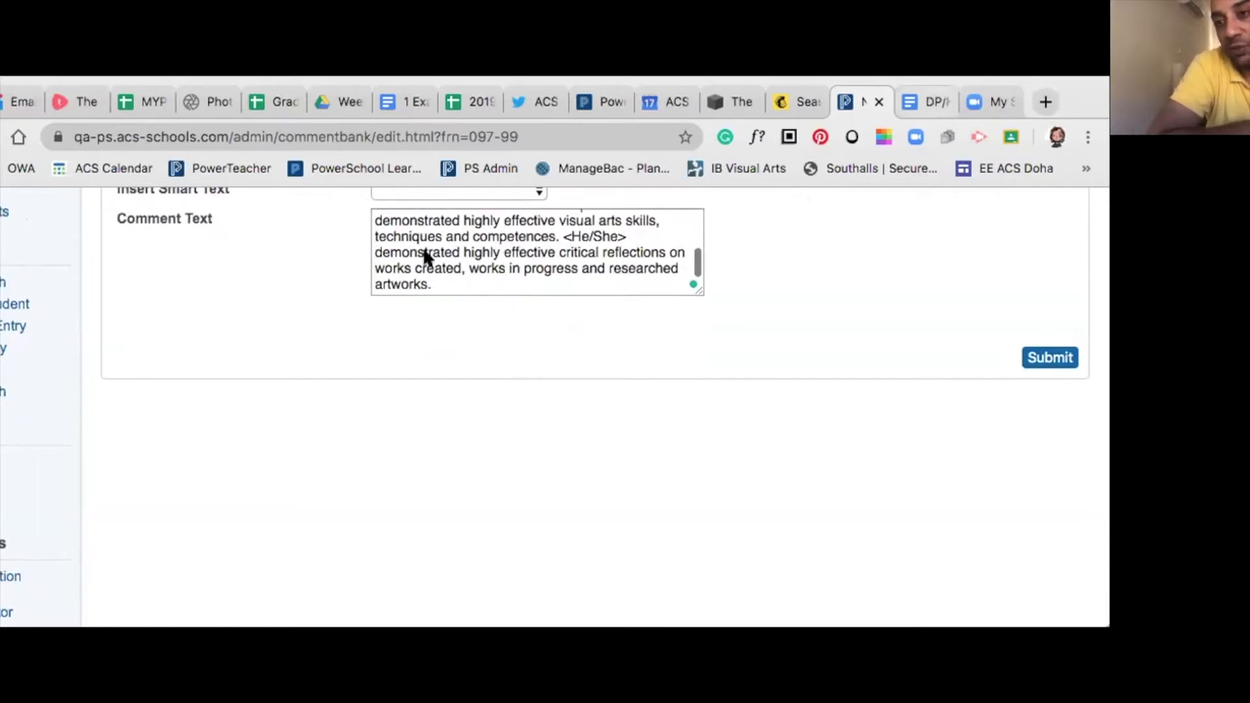
Check the word and character count of the selected DPHSVA7 descriptor in the Google document.
left_click(910, 104)
left_click(219, 238)
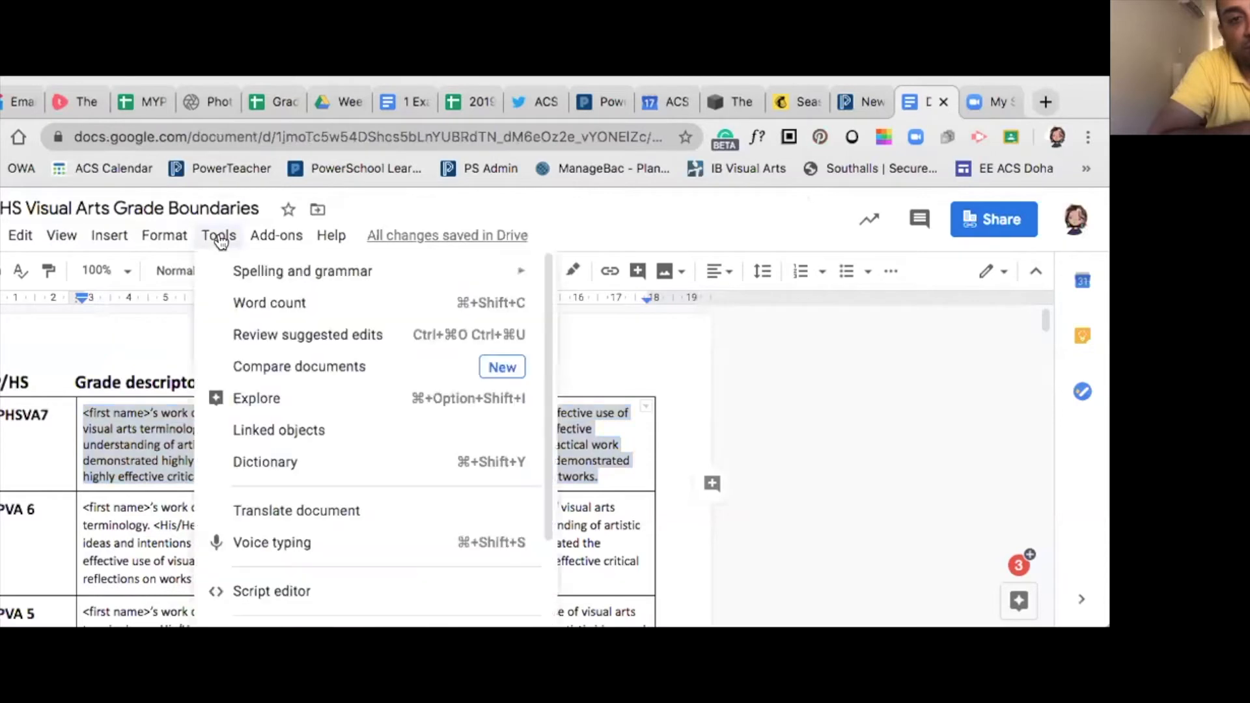
left_click(259, 303)
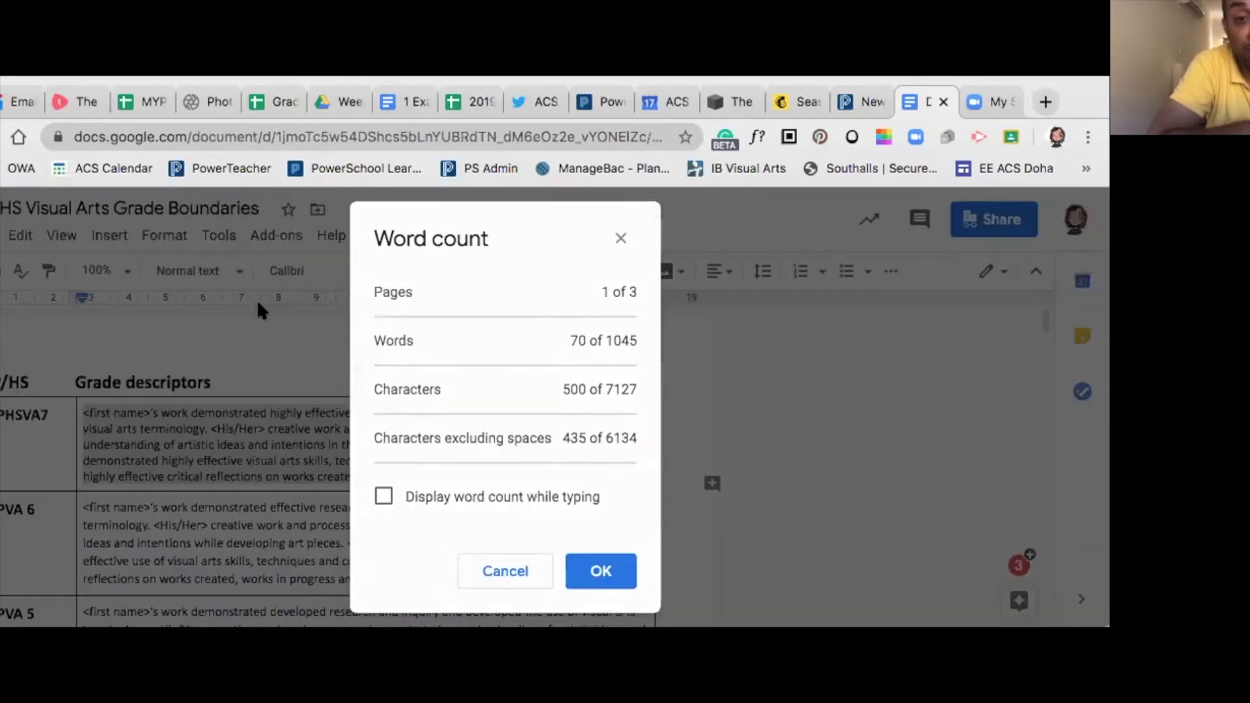
double_click(587, 384)
left_click(519, 561)
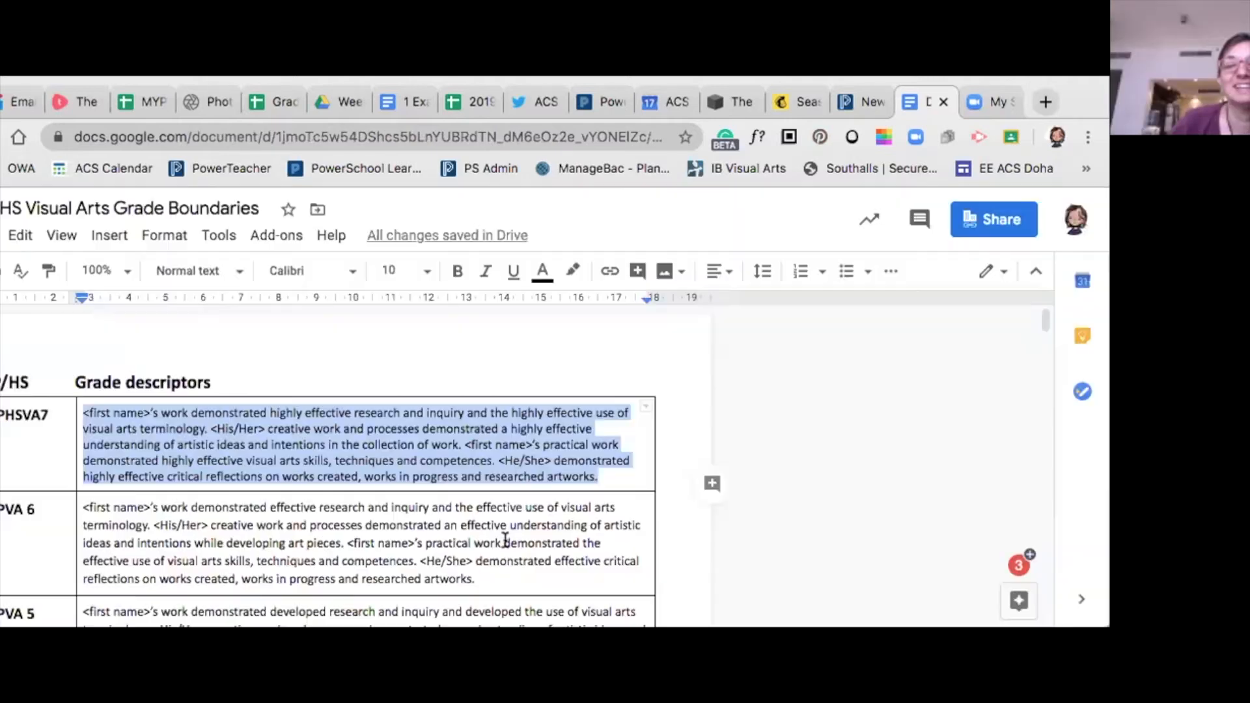
Submit the DPHSVA7 comment in PowerSchool and look over the start of the comment bank list.
left_click(866, 108)
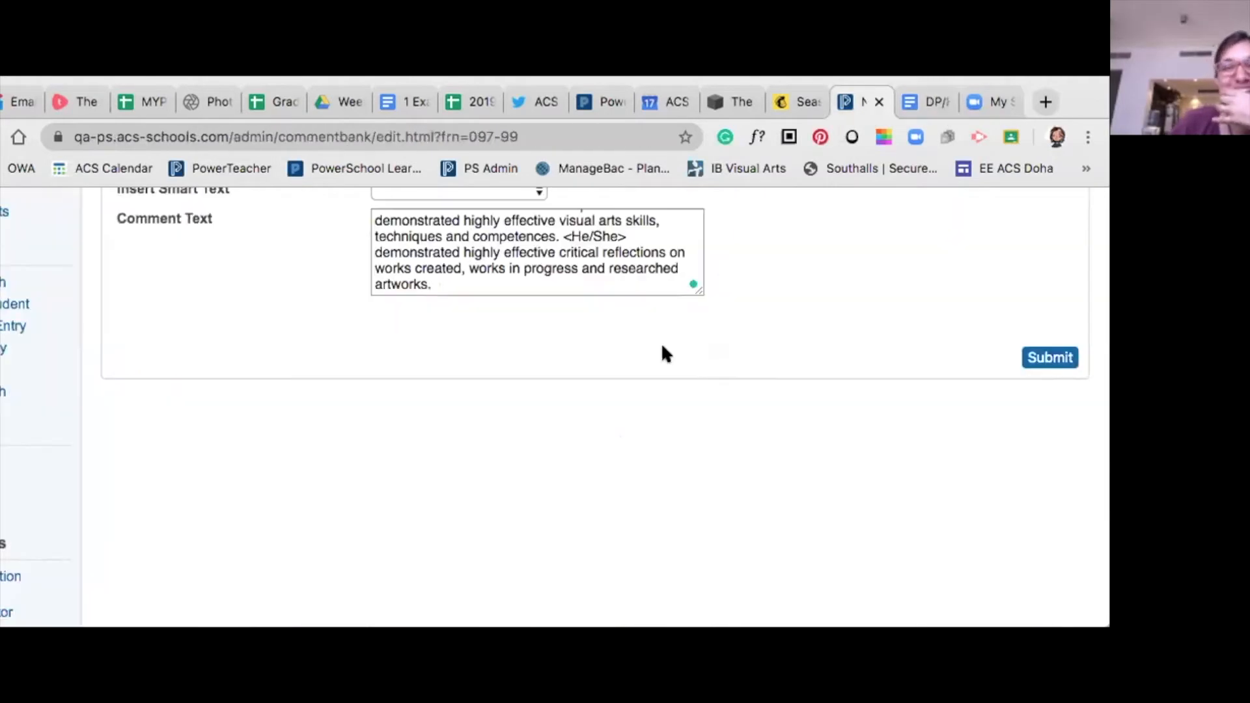
left_click(1044, 359)
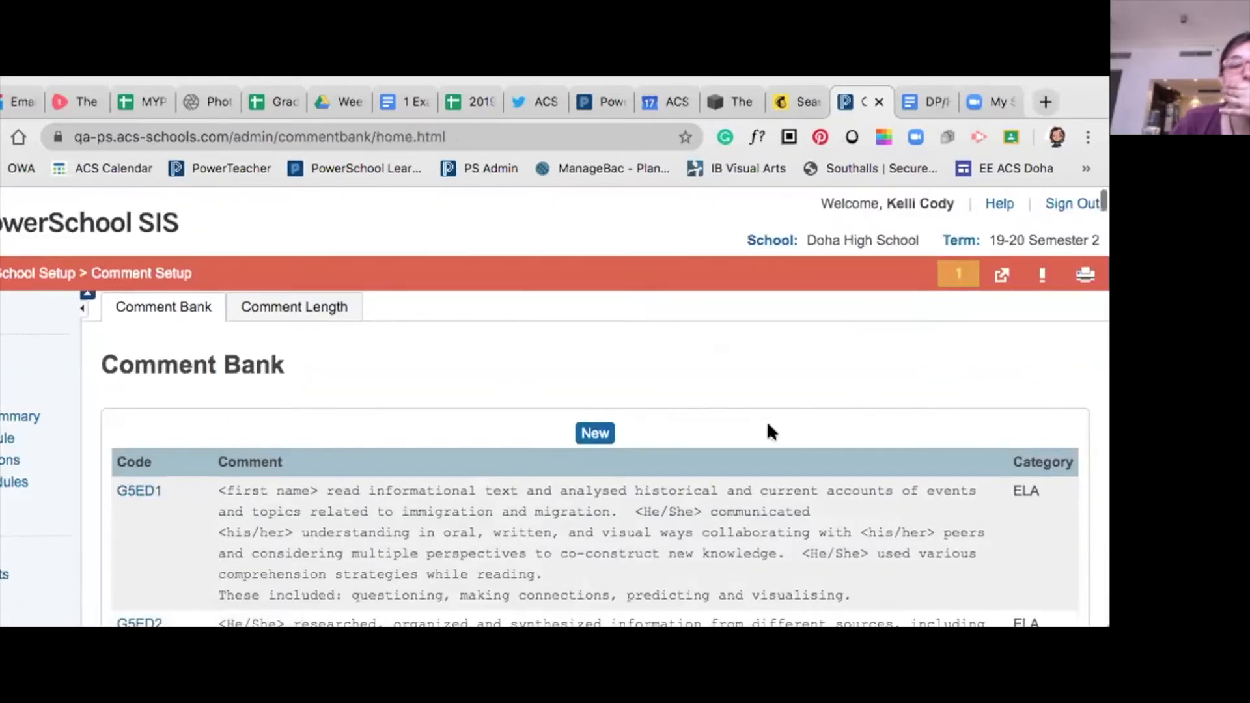
scroll(762, 429, "down", 1)
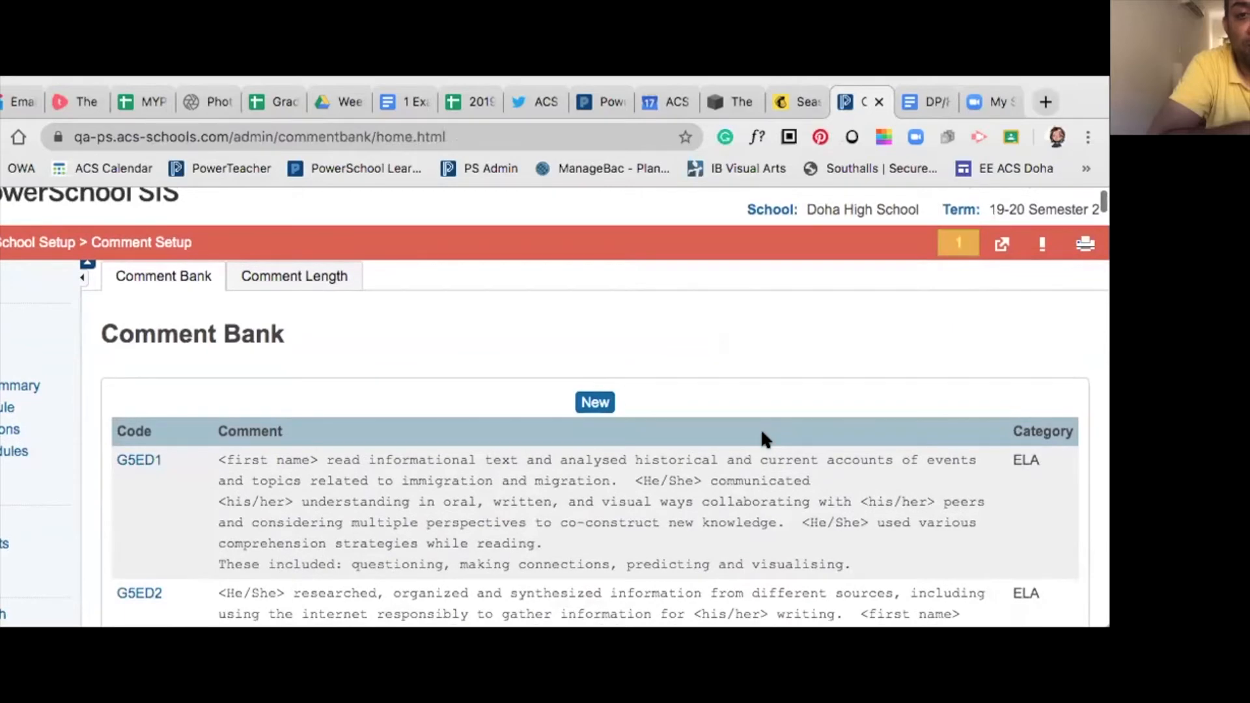
scroll(761, 428, "down", 8)
scroll(761, 428, "up", 7)
scroll(763, 435, "up", 1)
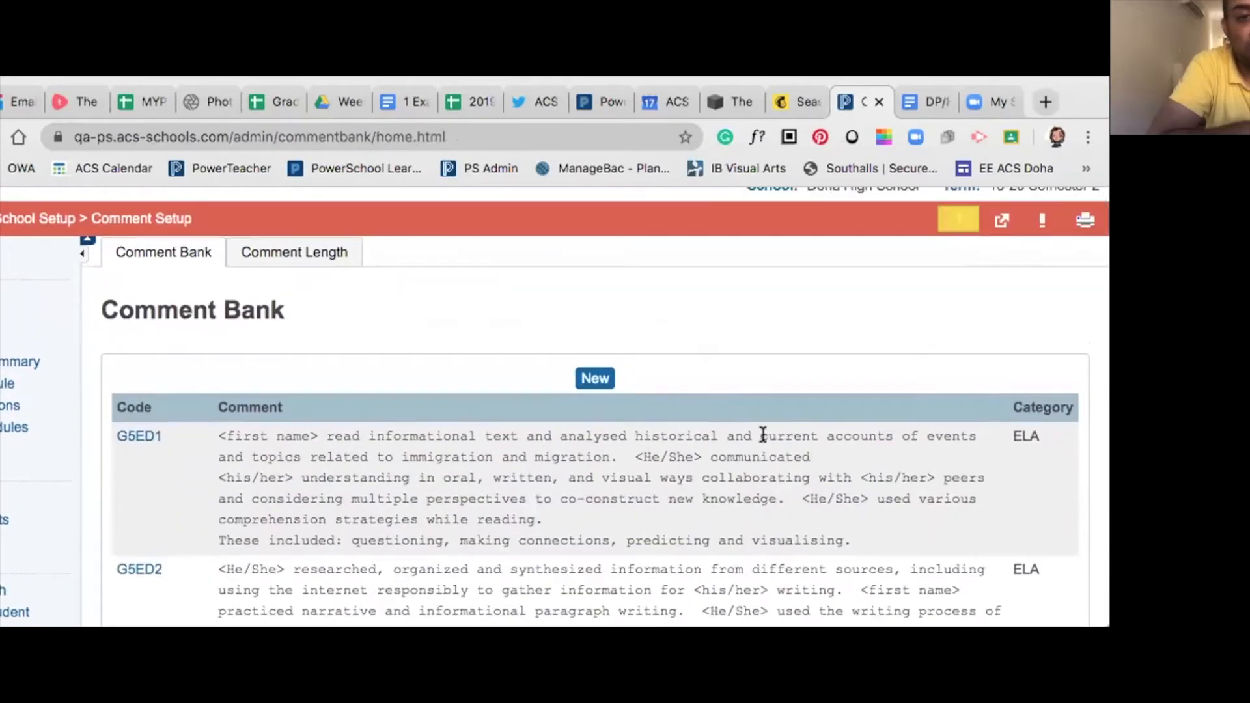
Find DPHSVA7 on the comment bank page and check its entry among the surrounding comments.
key("super+f")
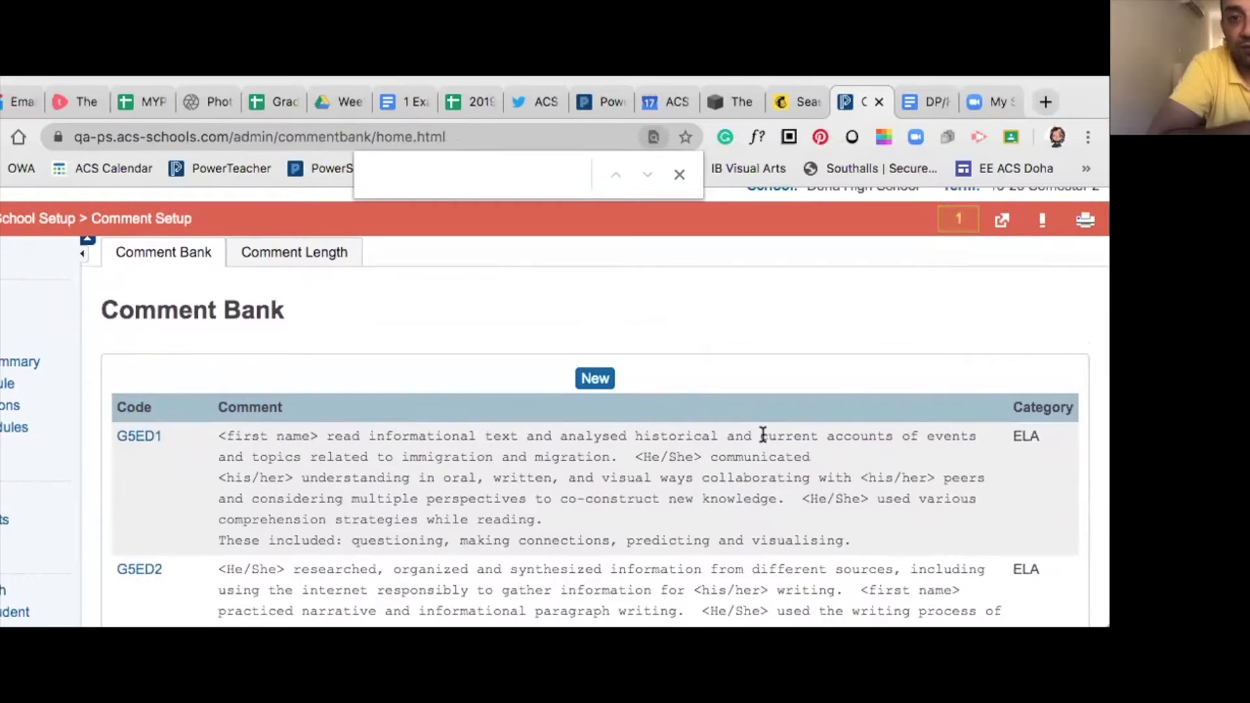
type("DPHSVA7")
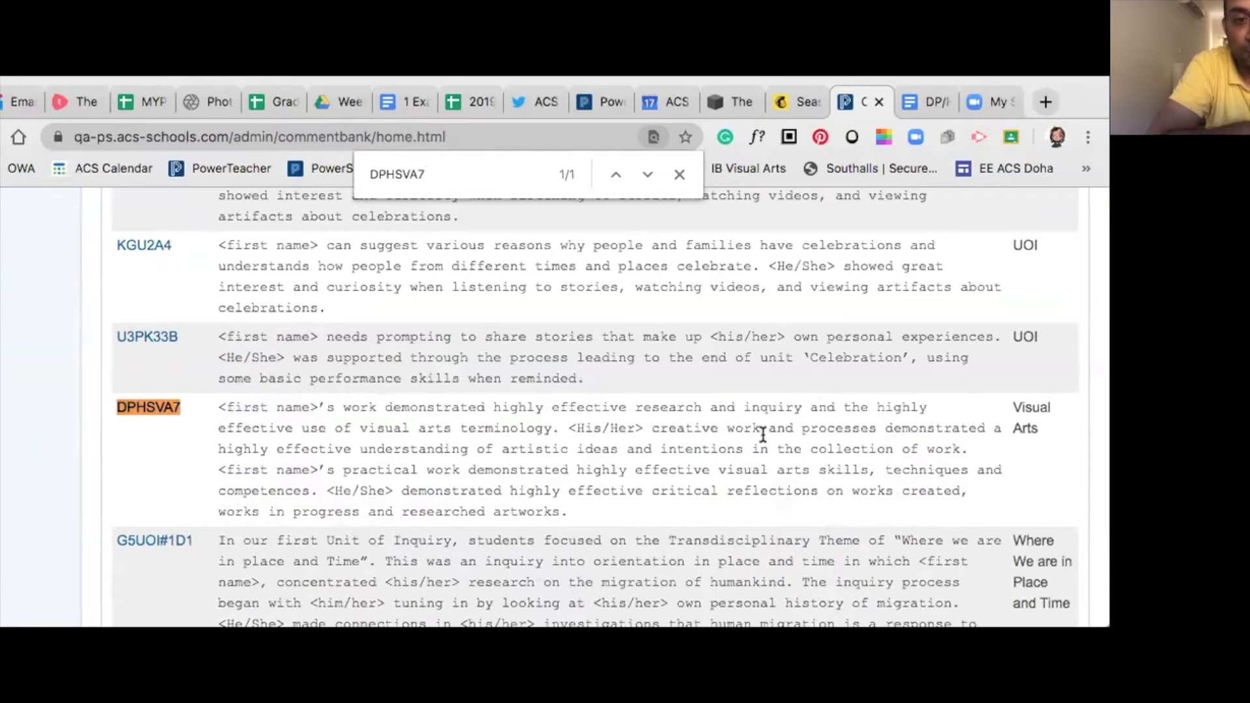
scroll(203, 497, "down", 1)
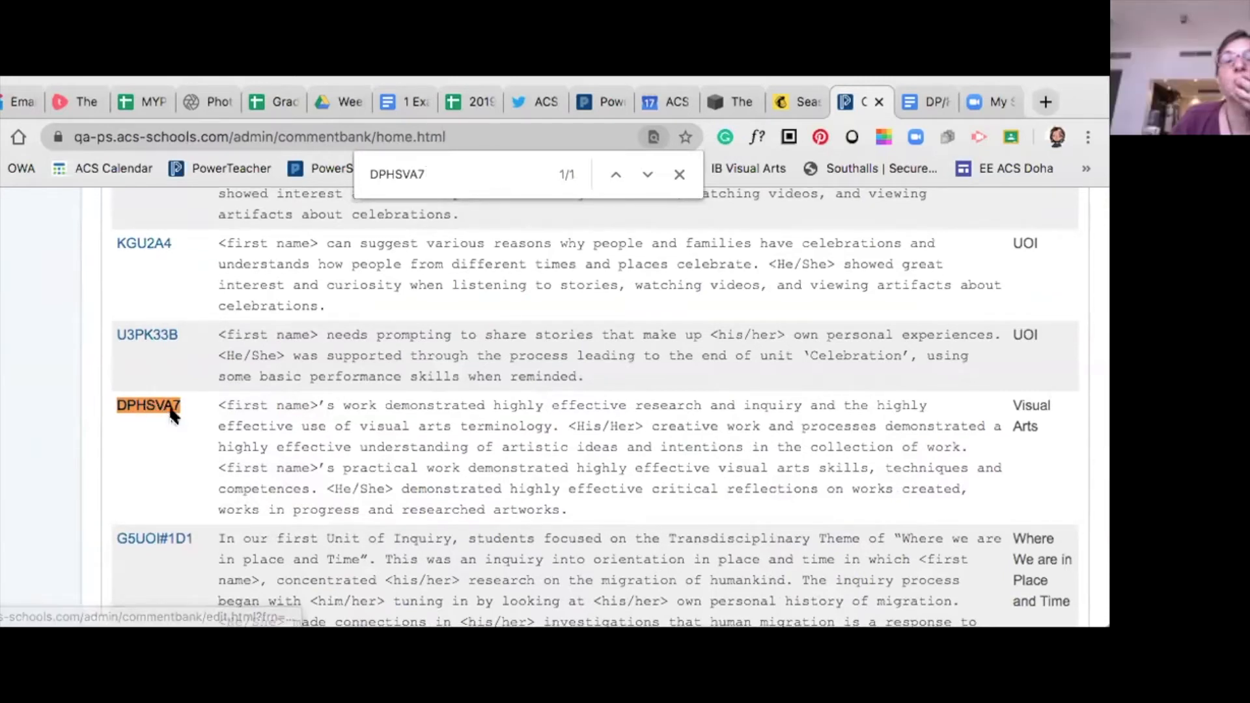
scroll(175, 413, "down", 6)
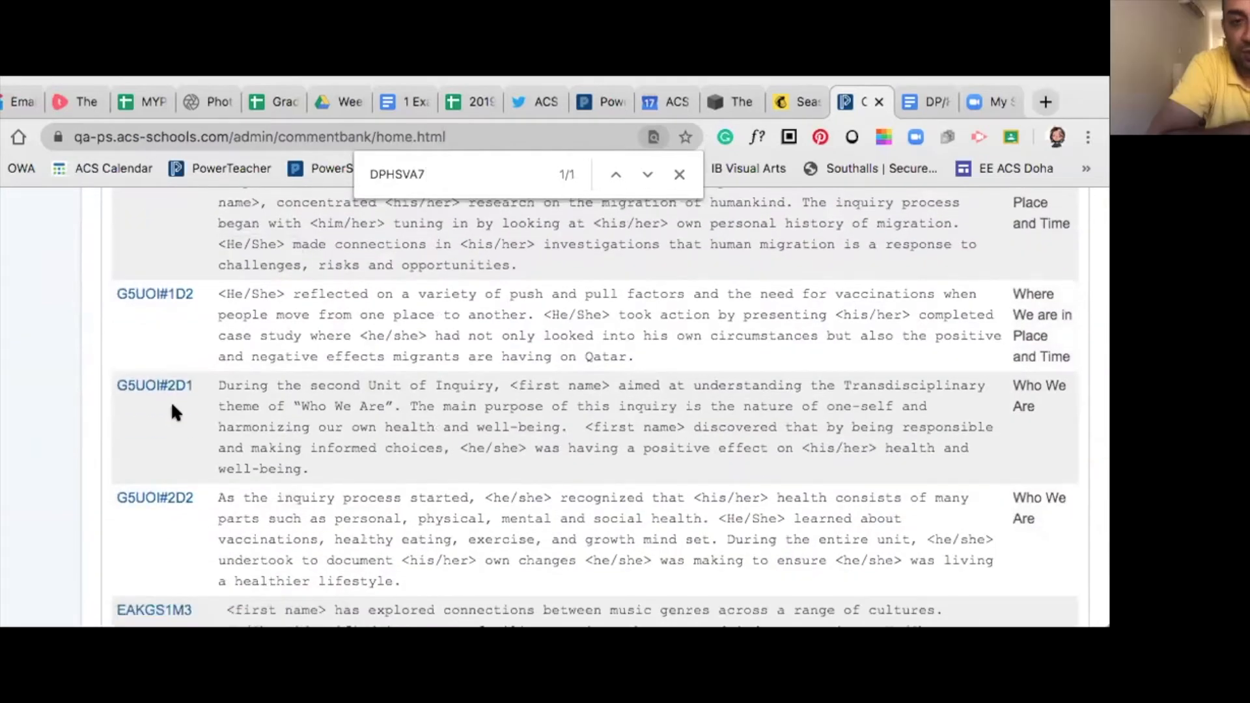
scroll(171, 401, "up", 6)
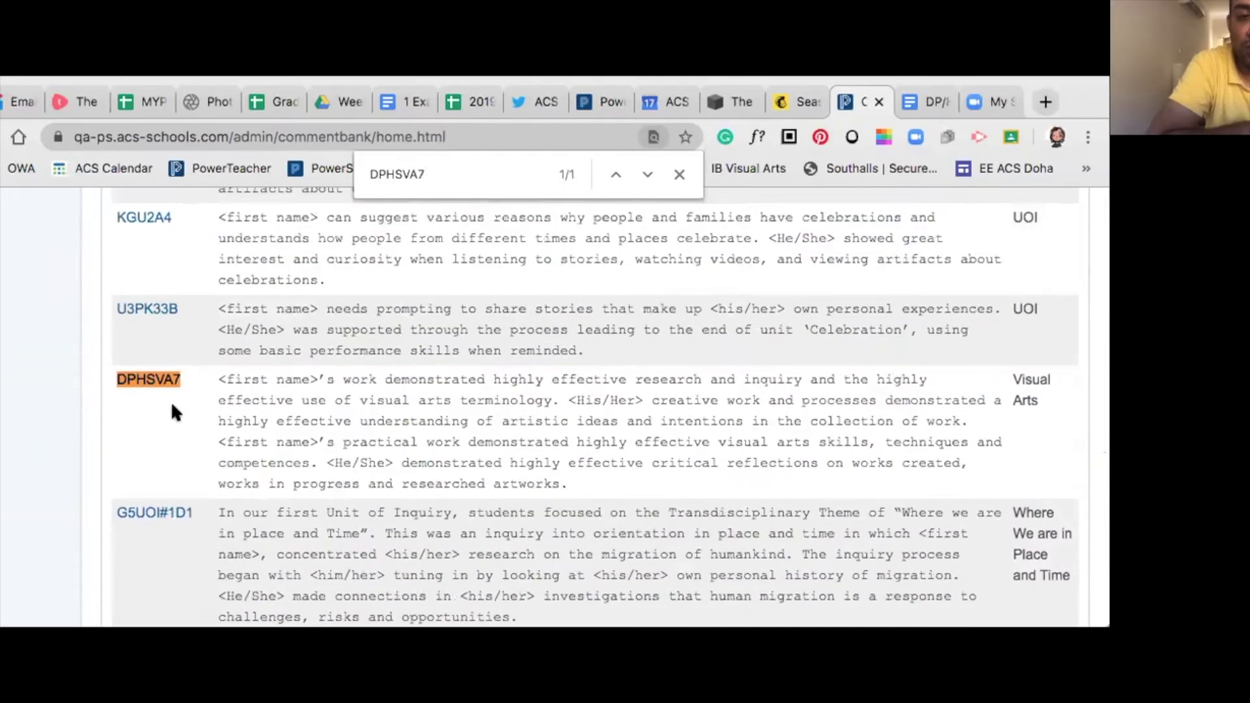
scroll(171, 402, "up", 4)
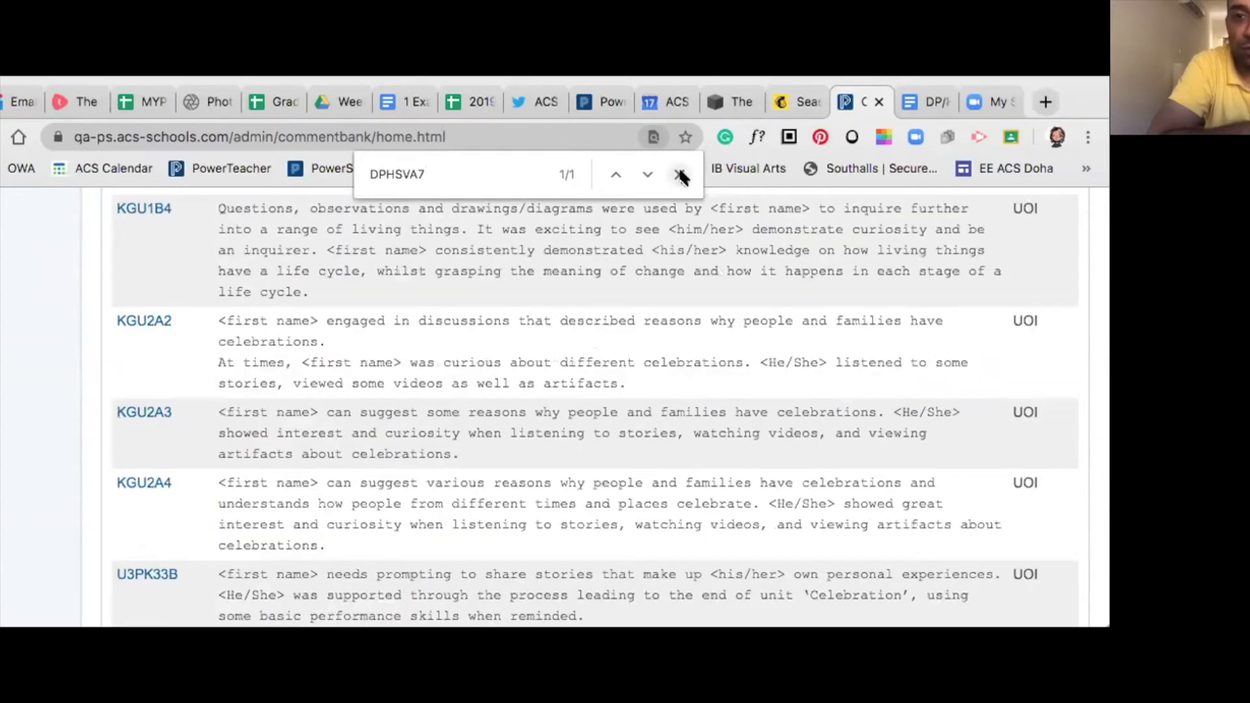
key("Return")
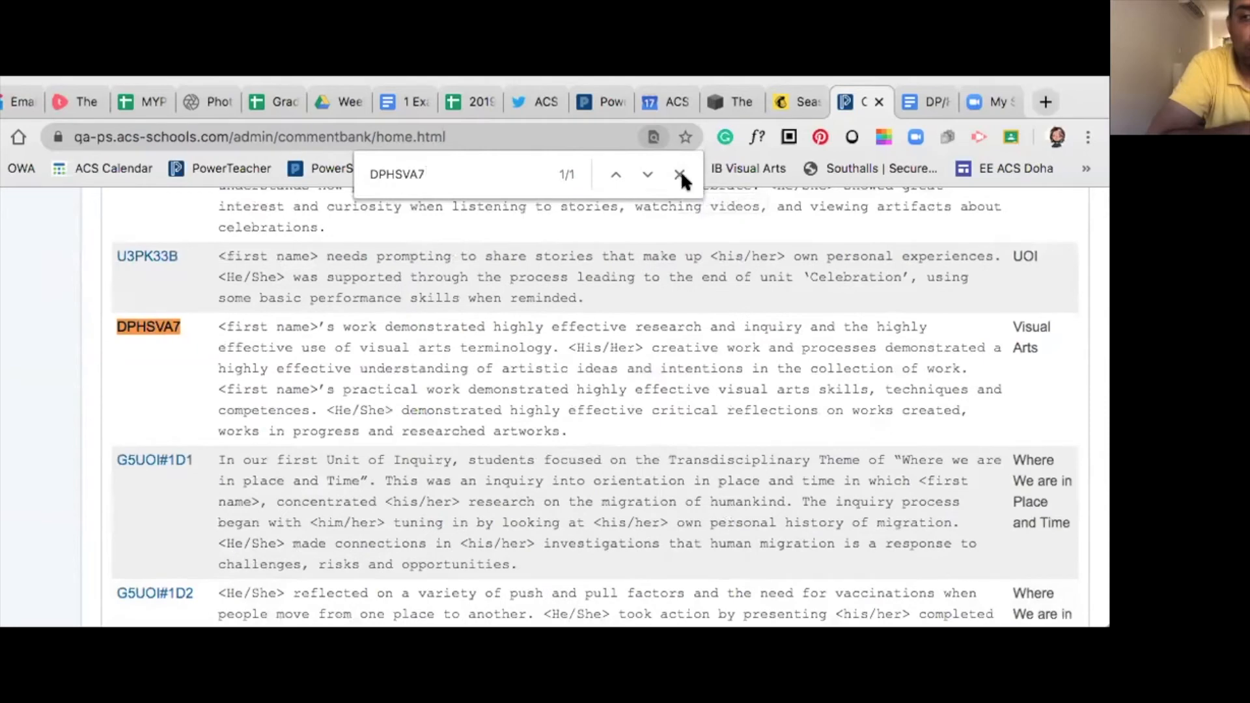
Open the saved DPHSVA7 comment, check its fields, and compare it with the descriptor in the Google document.
left_click(680, 175)
key("Return")
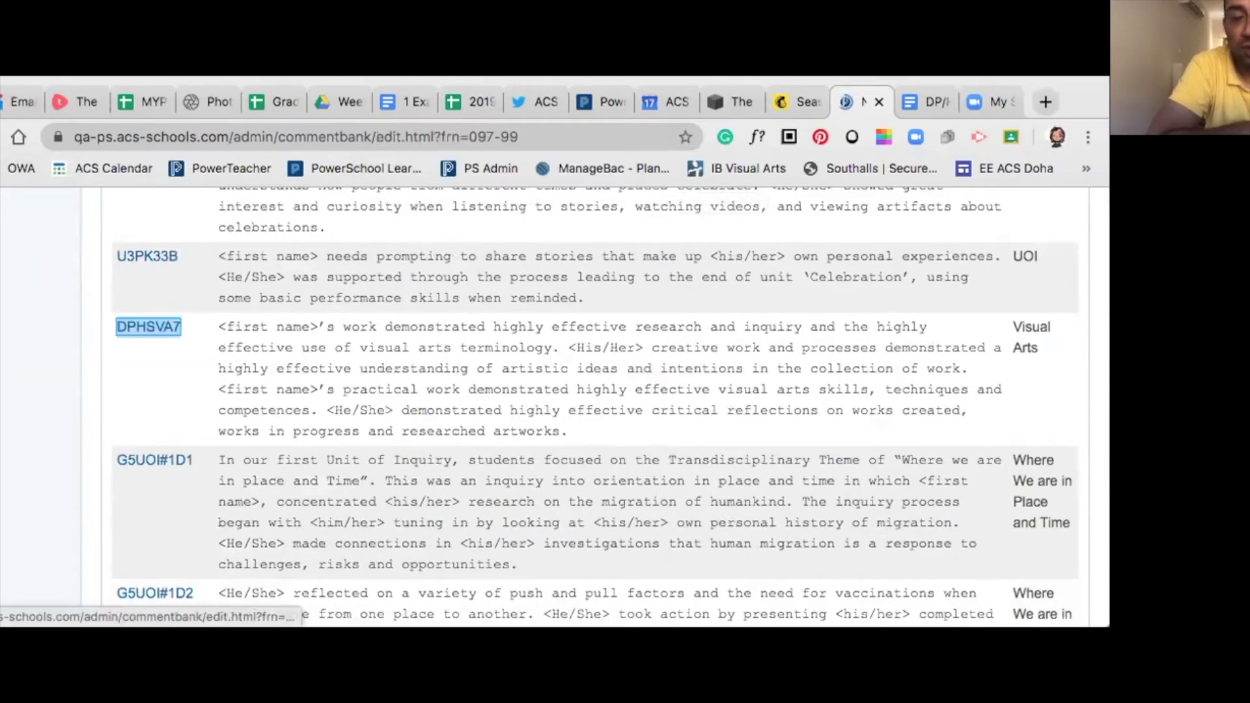
scroll(519, 460, "down", 3)
scroll(520, 461, "down", 1)
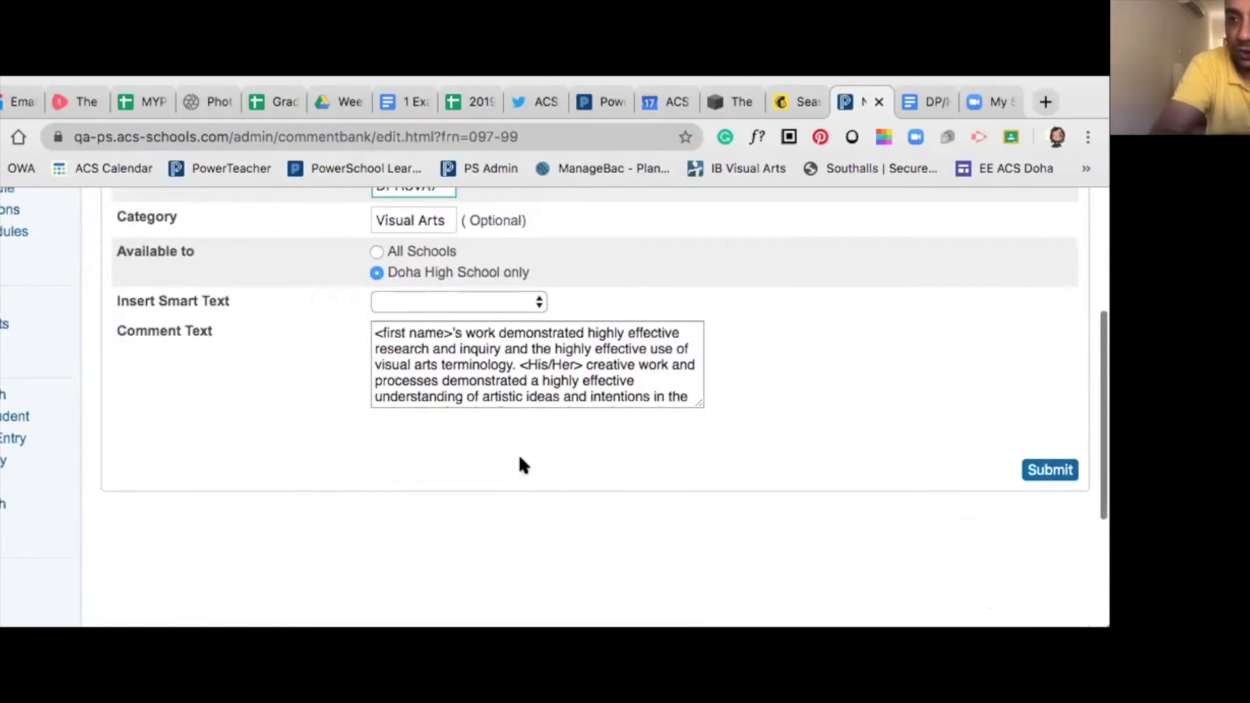
scroll(519, 462, "up", 2)
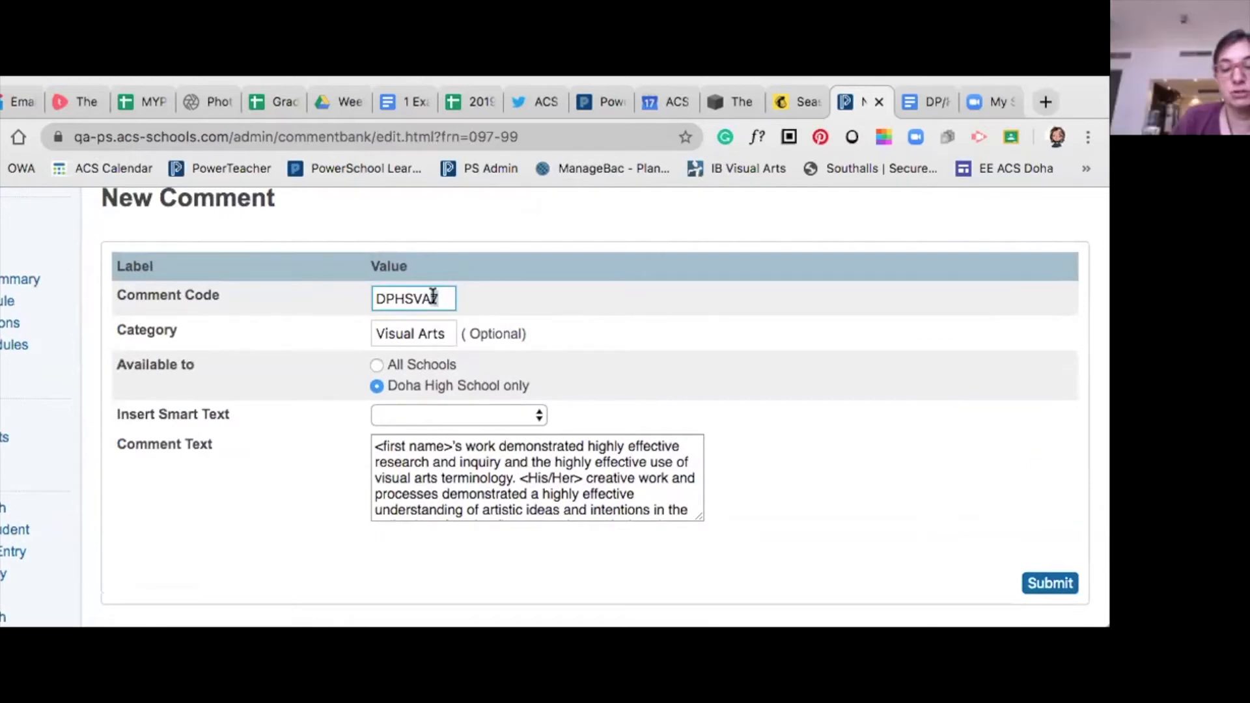
left_click(927, 102)
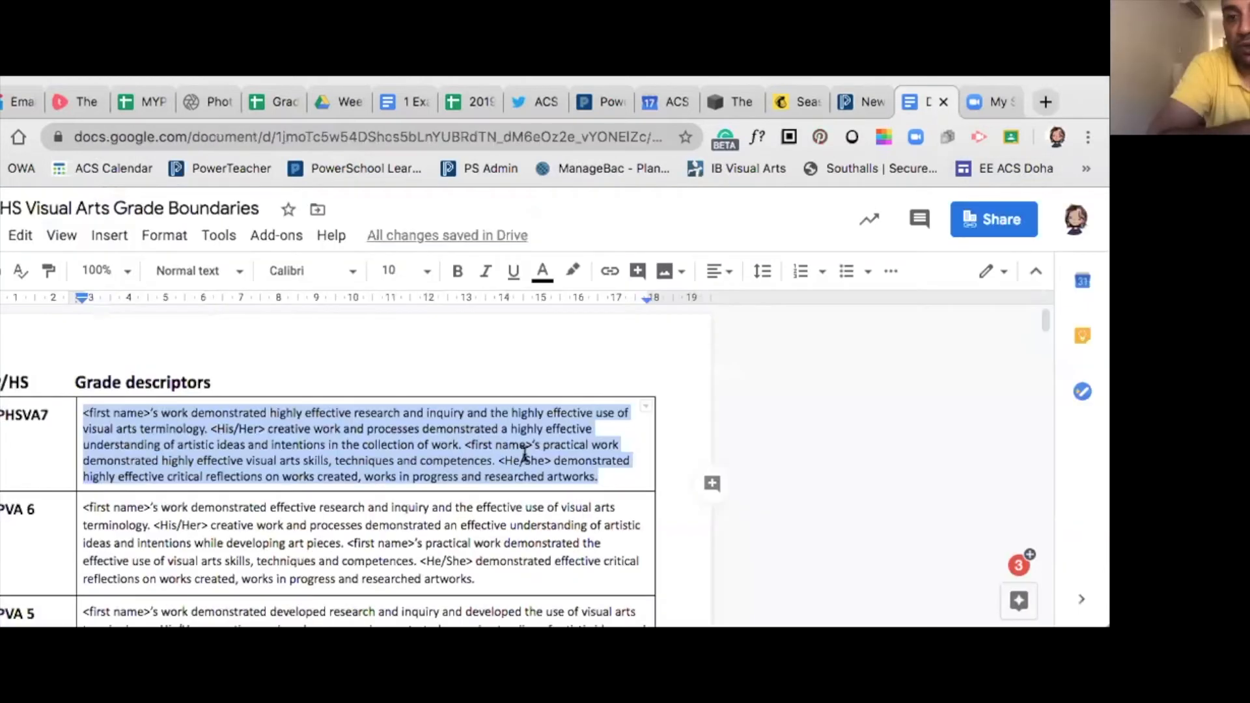
left_click(874, 103)
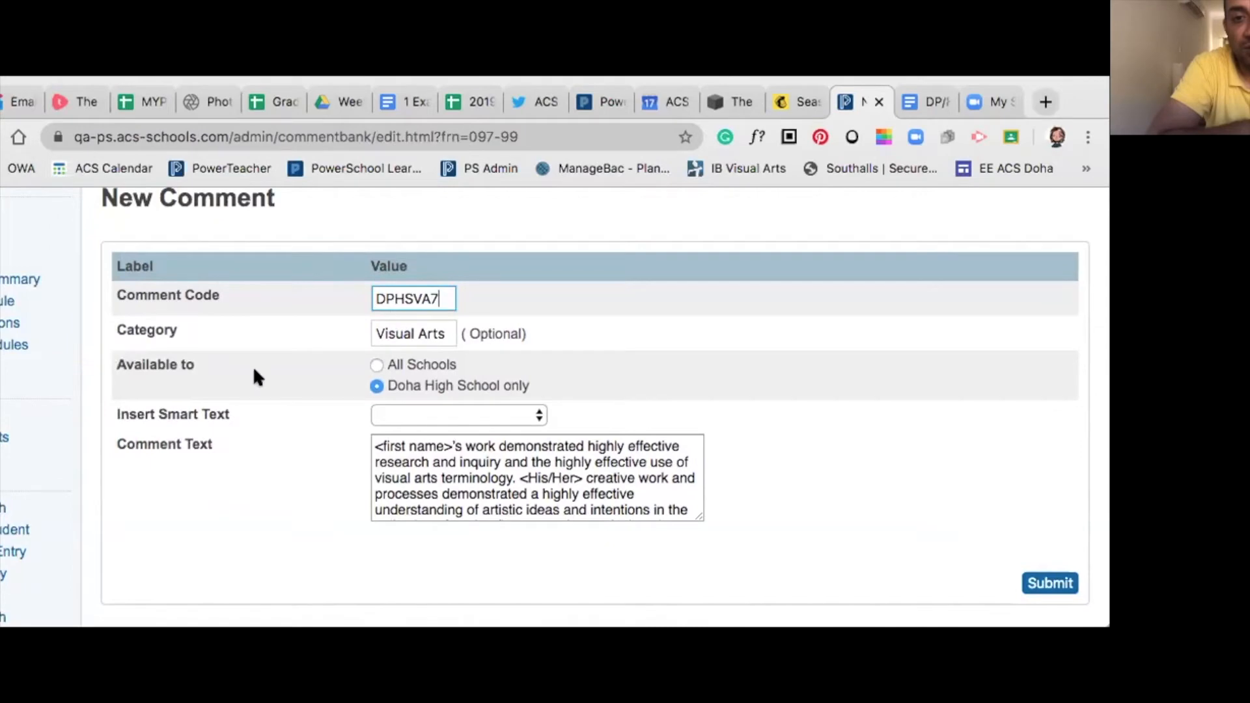
scroll(253, 385, "down", 5)
scroll(253, 384, "up", 3)
scroll(252, 384, "down", 2)
scroll(252, 380, "down", 1)
scroll(252, 379, "up", 3)
scroll(252, 379, "down", 1)
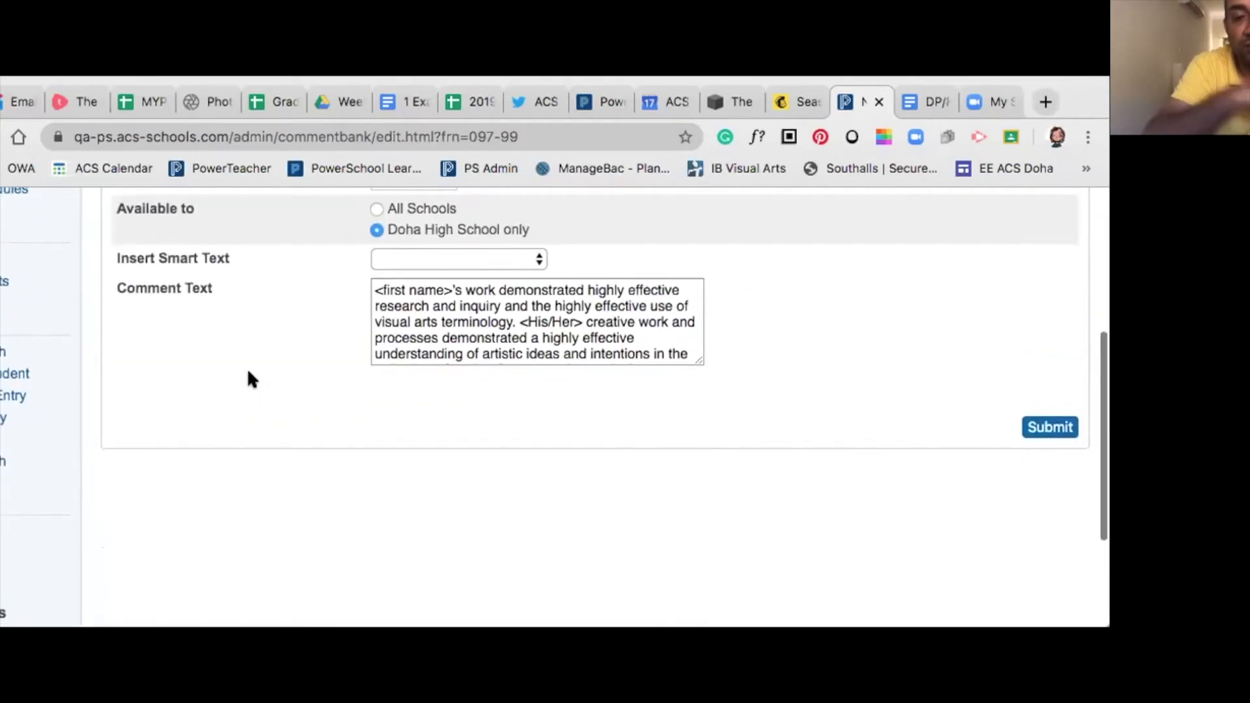
Return to the comment bank and start another new comment.
scroll(248, 378, "up", 5)
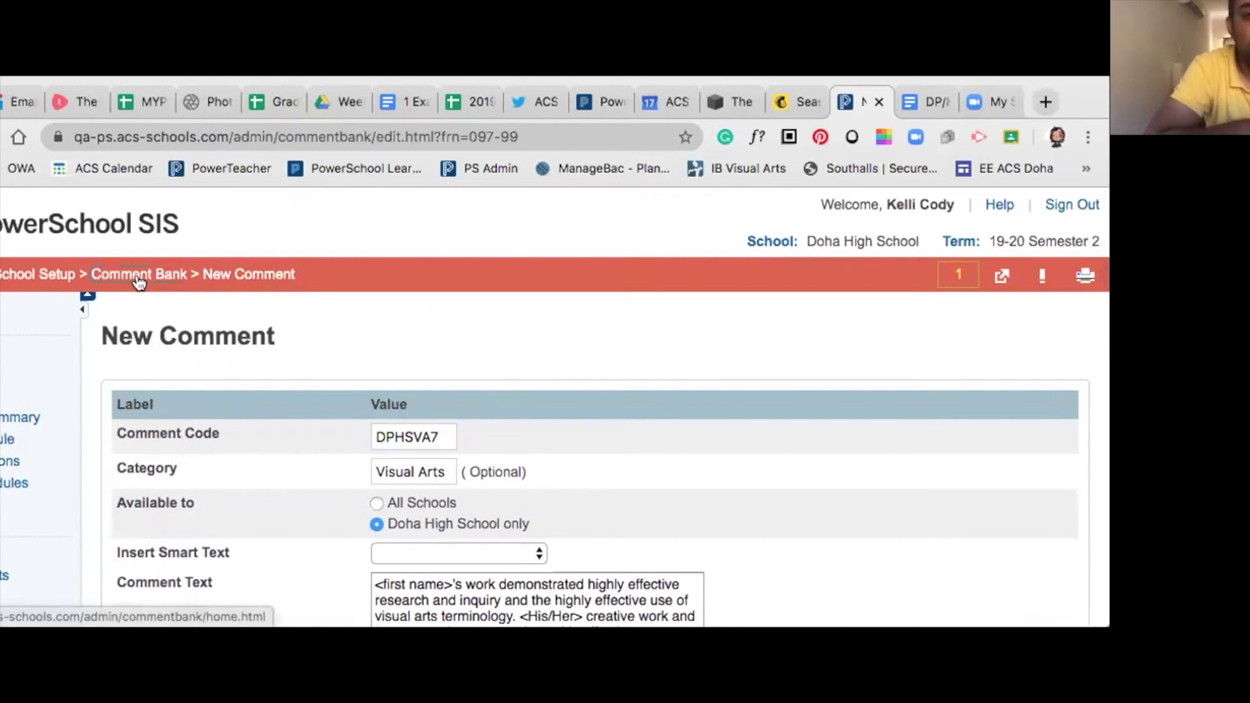
left_click(138, 281)
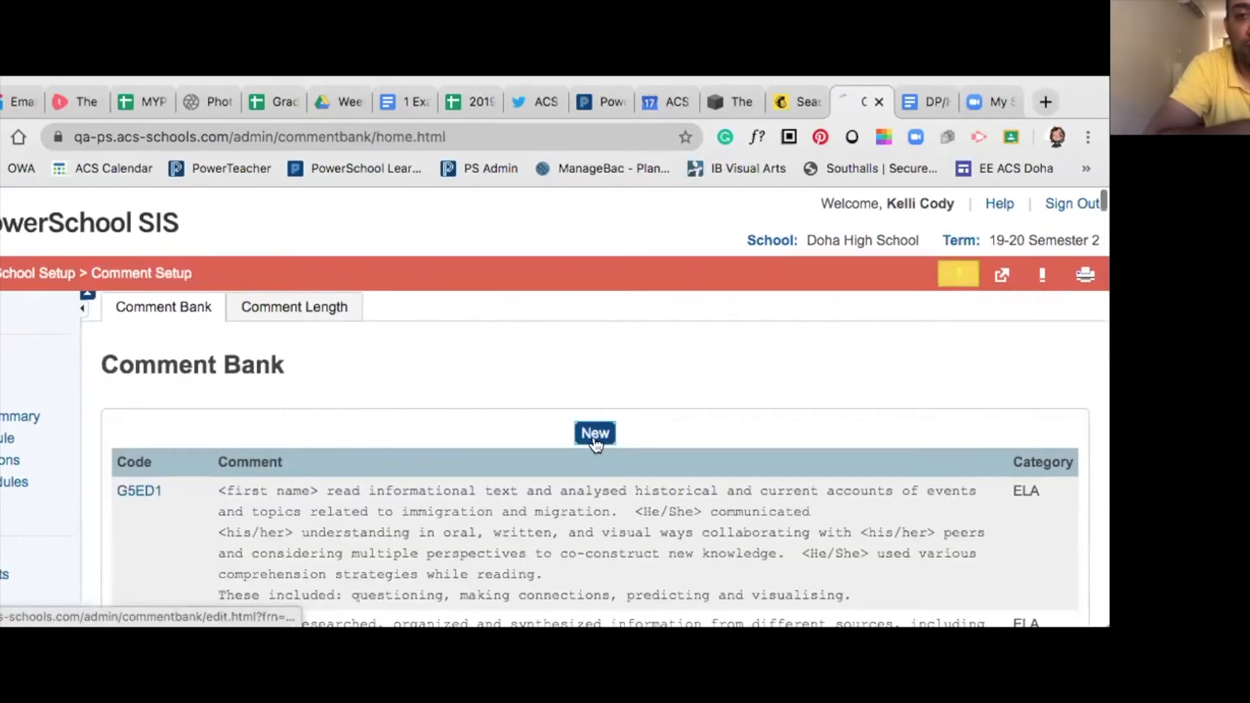
left_click(594, 433)
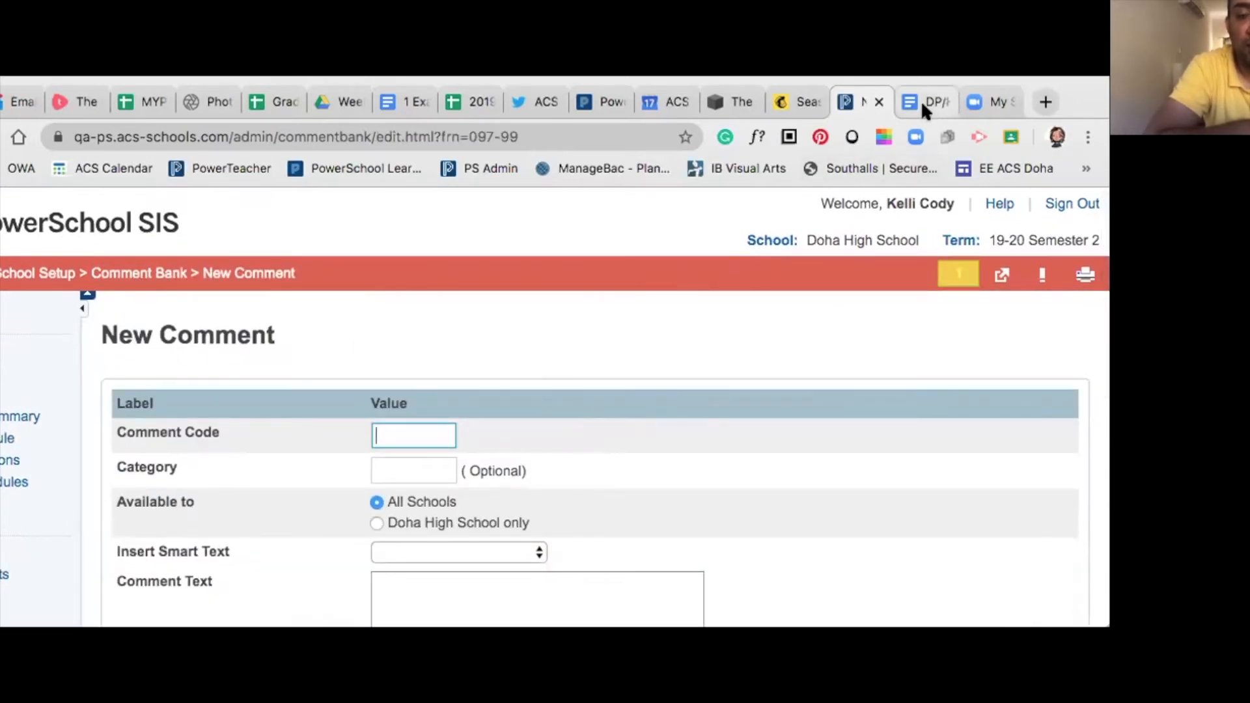
Change the grade 6 code in the Google document to DPHSVA6 and copy it into the new comment's Comment Code.
left_click(925, 103)
left_click_drag(36, 513, 1, 512)
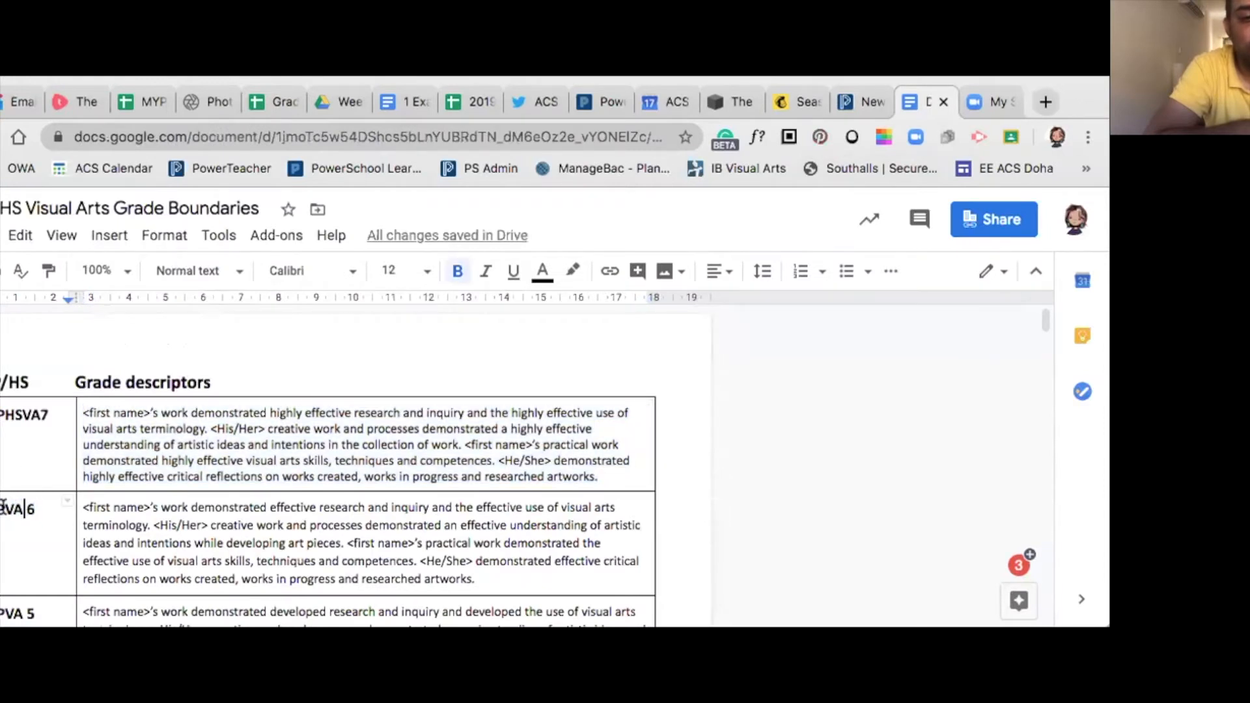
type("HS")
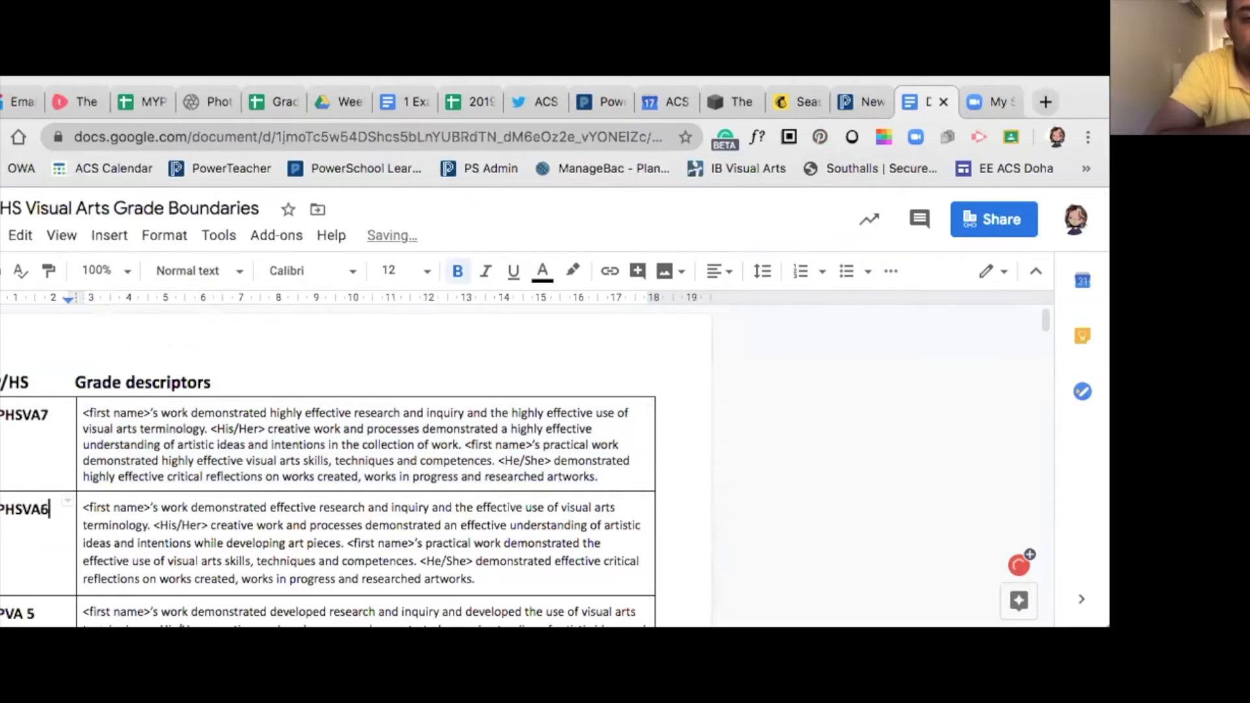
key("shift+Home")
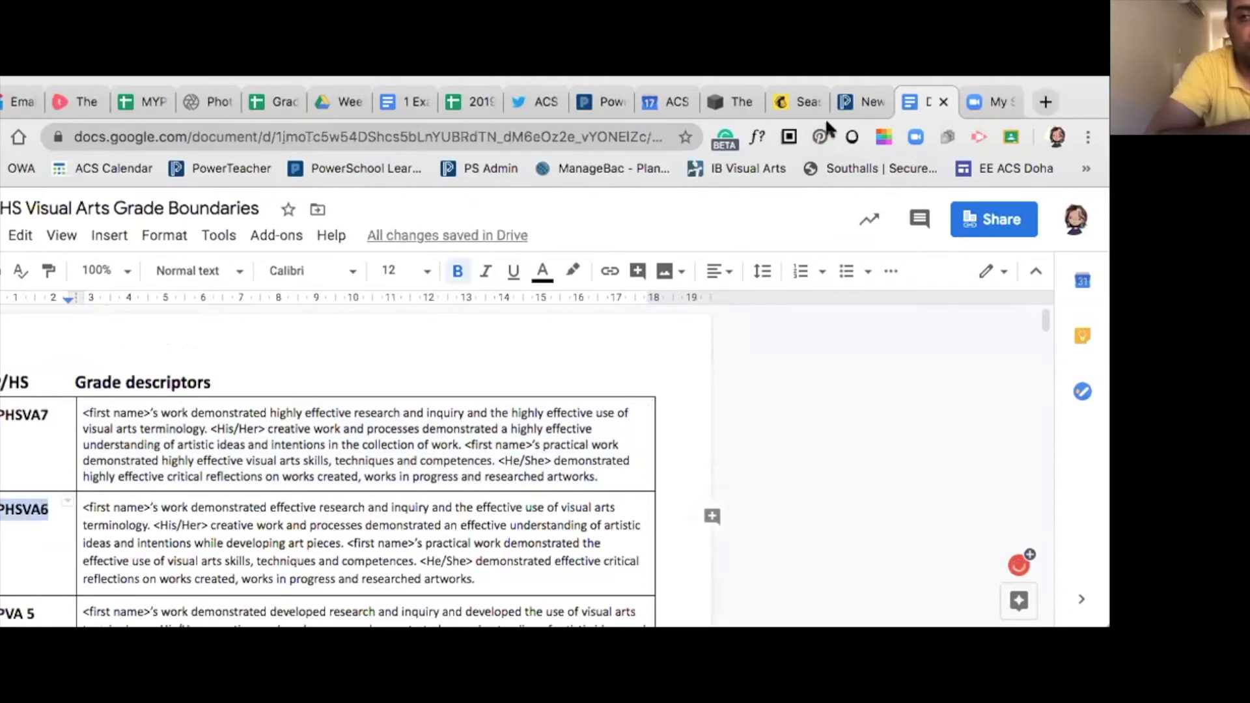
left_click(859, 103)
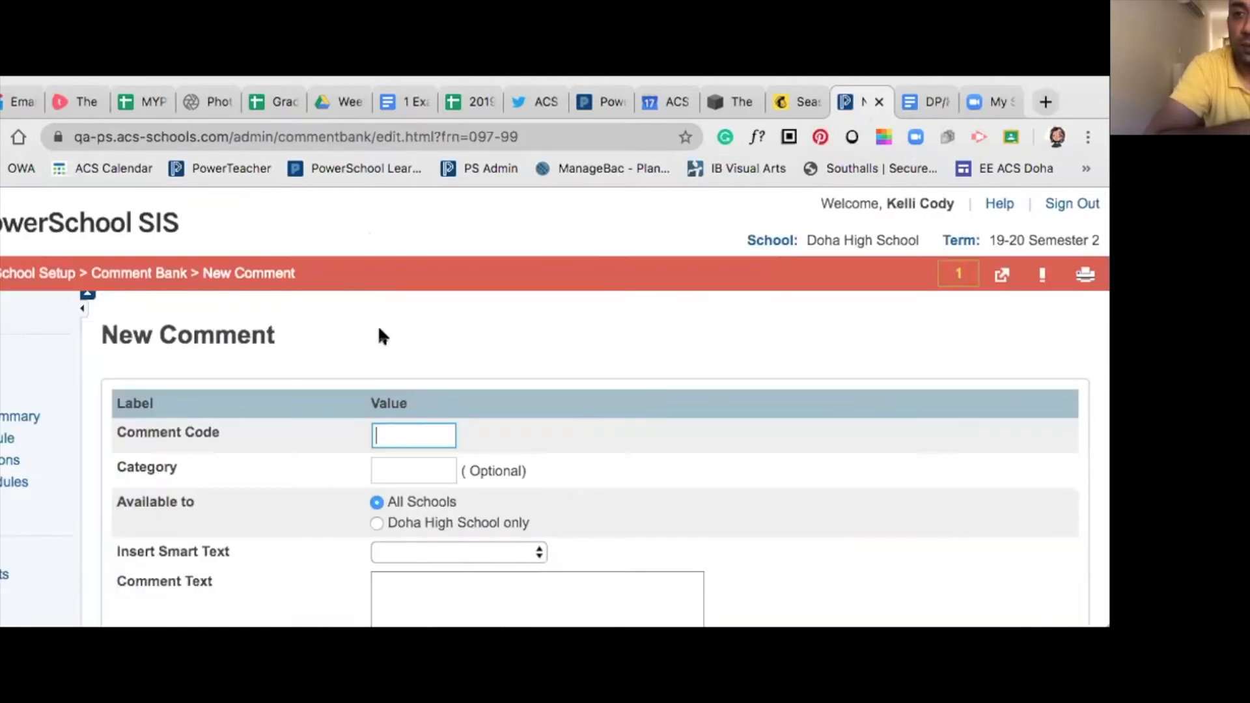
left_click(400, 551)
Set the category of the DPHSVA6 comment to Visual Arts.
left_click(406, 470)
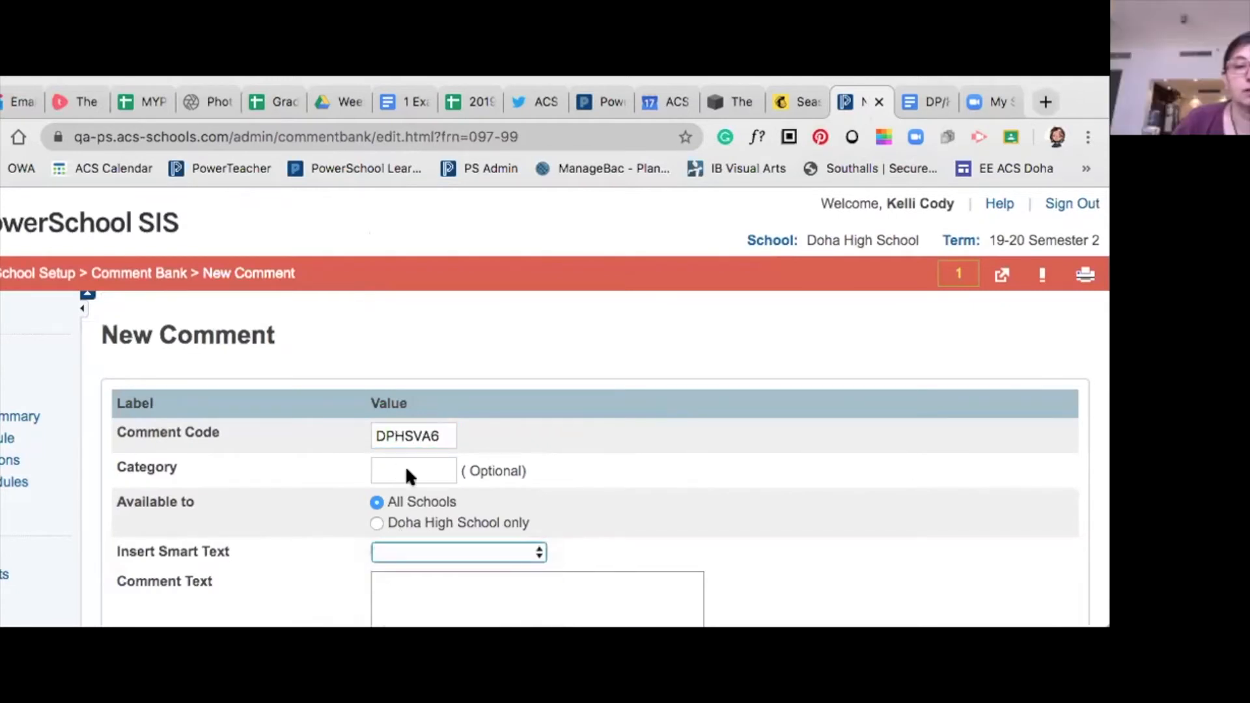
left_click(406, 471)
left_click(418, 511)
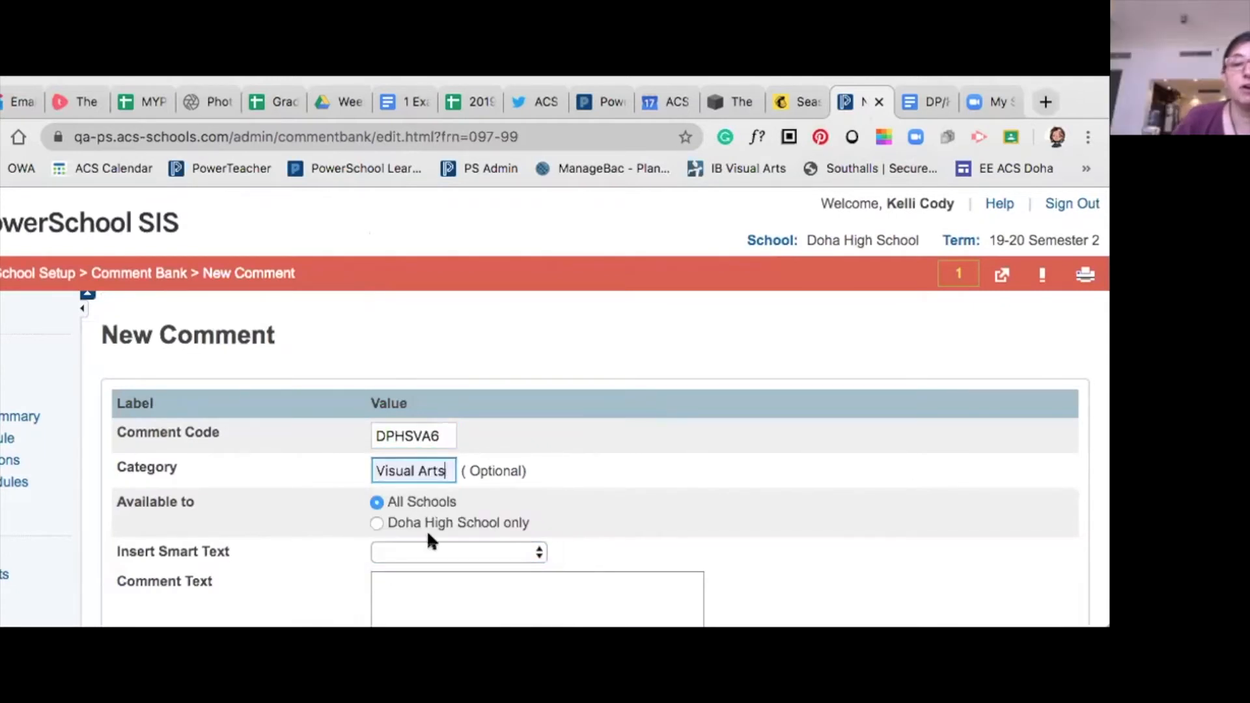
Copy the grade 6 descriptor from the Google document into the DPHSVA6 comment's Comment Text and submit the comment.
left_click(402, 581)
left_click(903, 102)
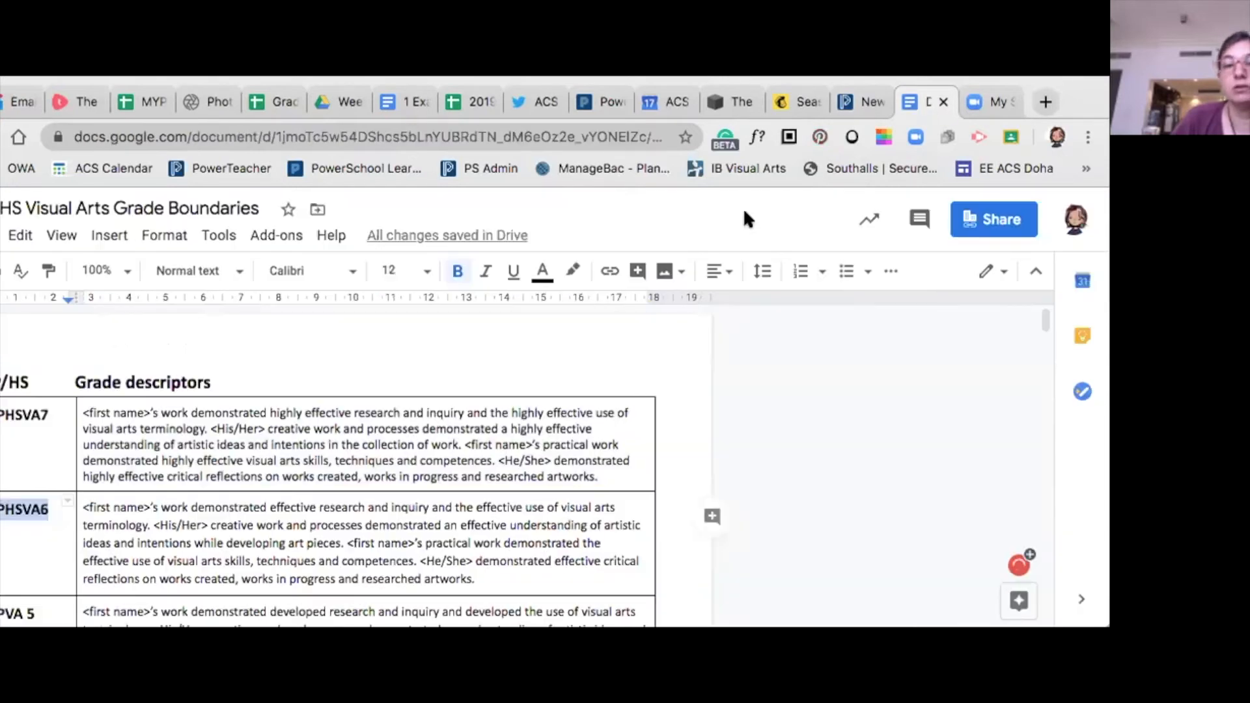
scroll(435, 505, "down", 3)
left_click_drag(477, 469, 77, 398)
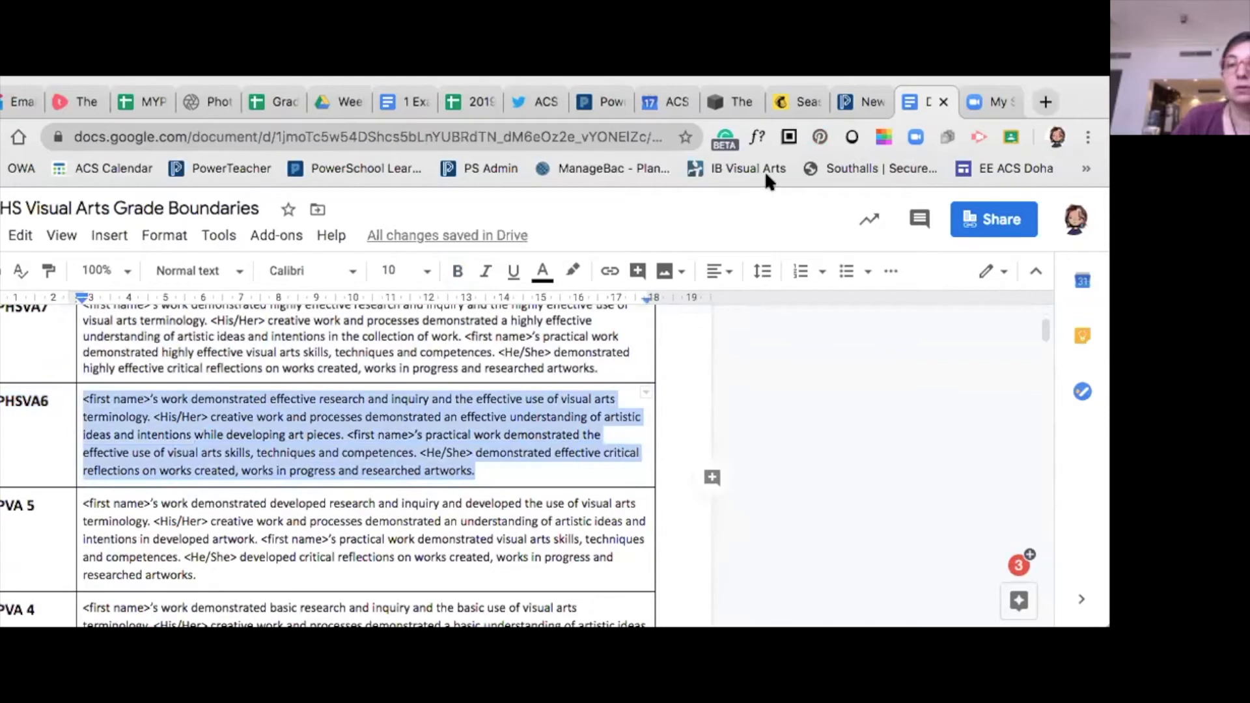
left_click(858, 101)
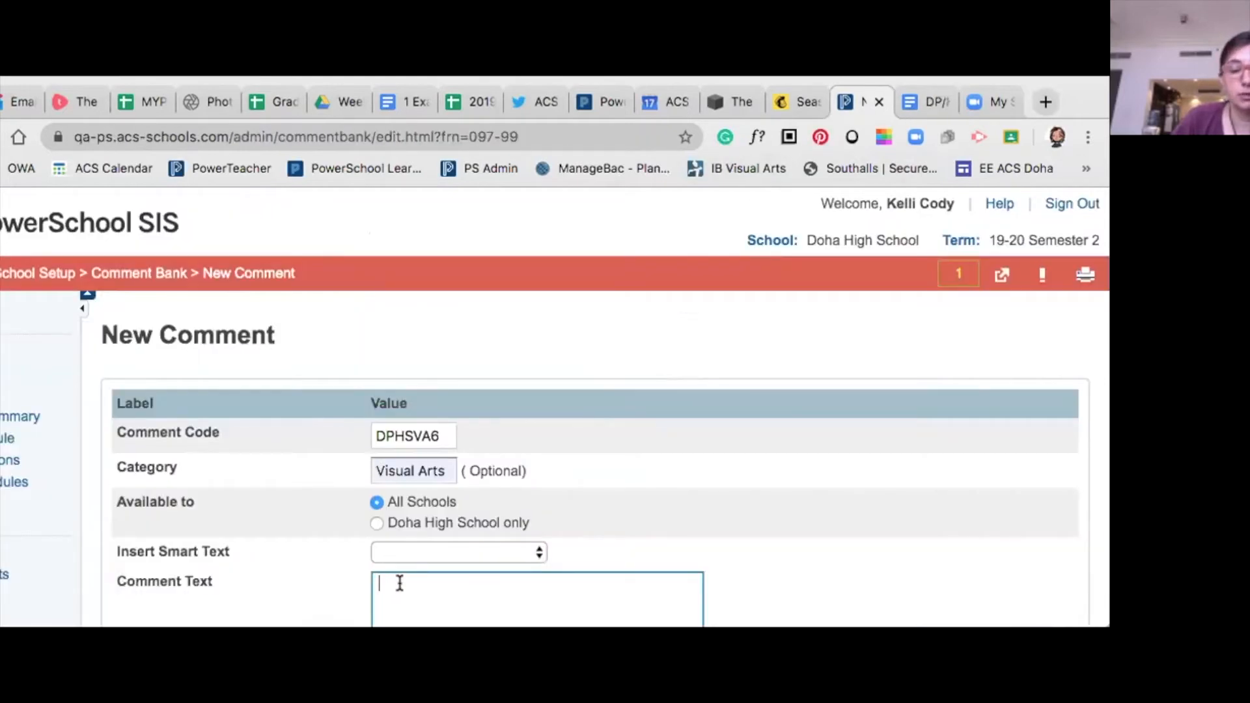
key("super+v")
scroll(534, 516, "down", 5)
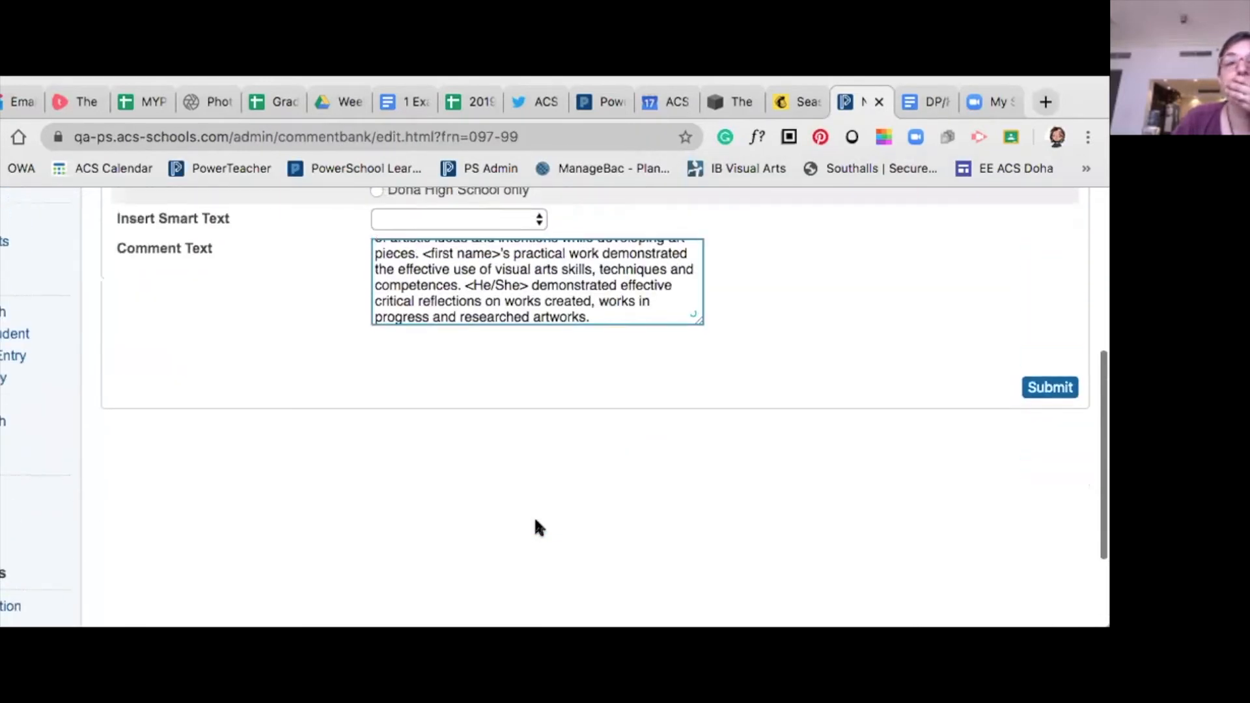
left_click(1046, 393)
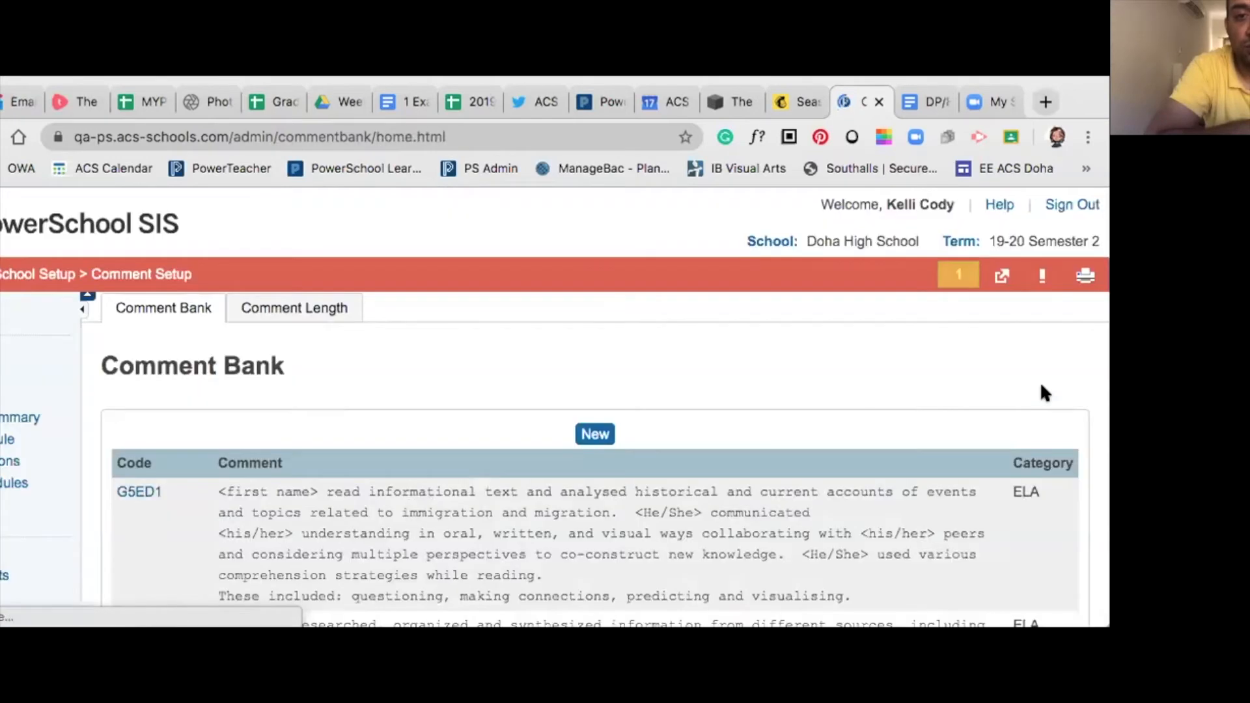
Go back to the filled-in new comment form for DPHSVA6 and limit its availability to Doha High School only.
scroll(661, 356, "down", 4)
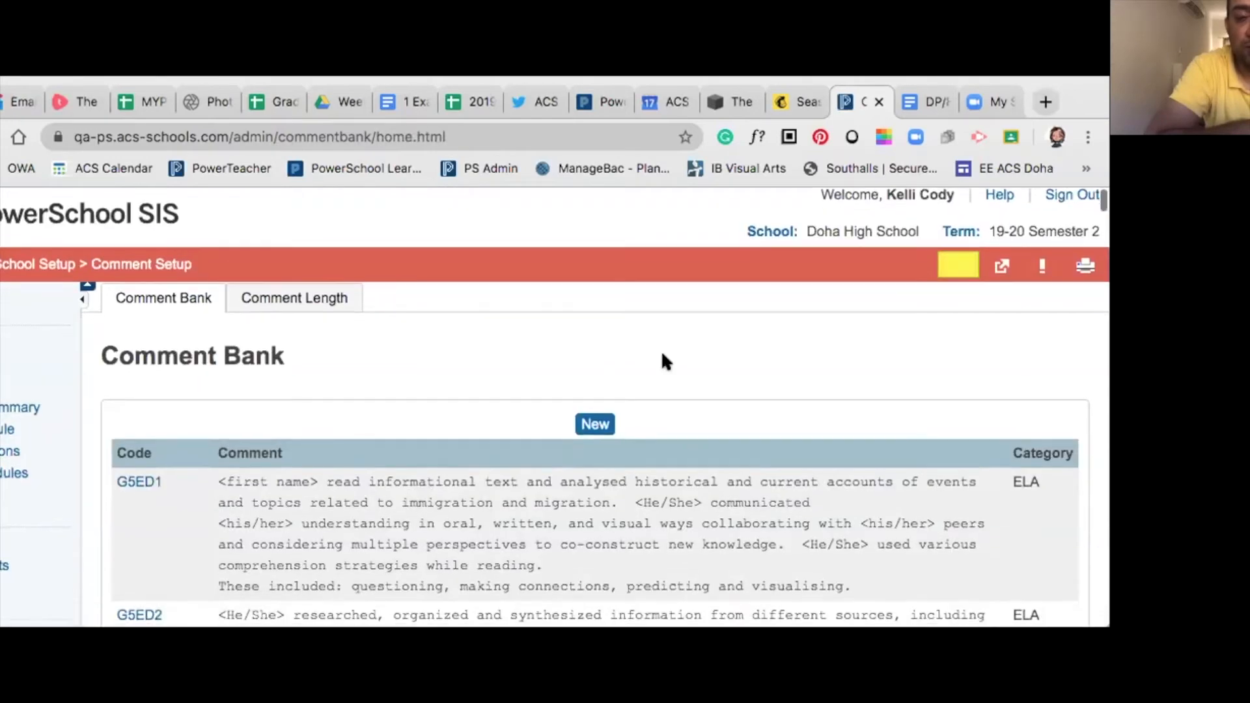
scroll(662, 350, "up", 3)
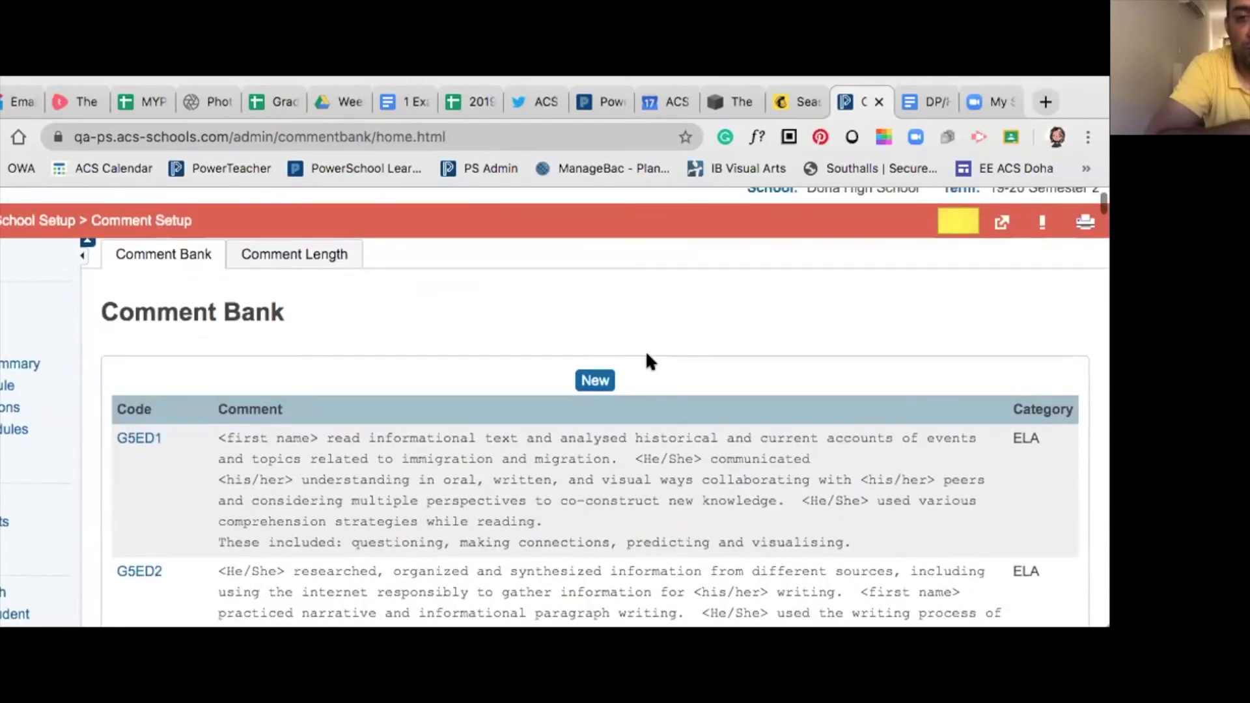
left_click(594, 380)
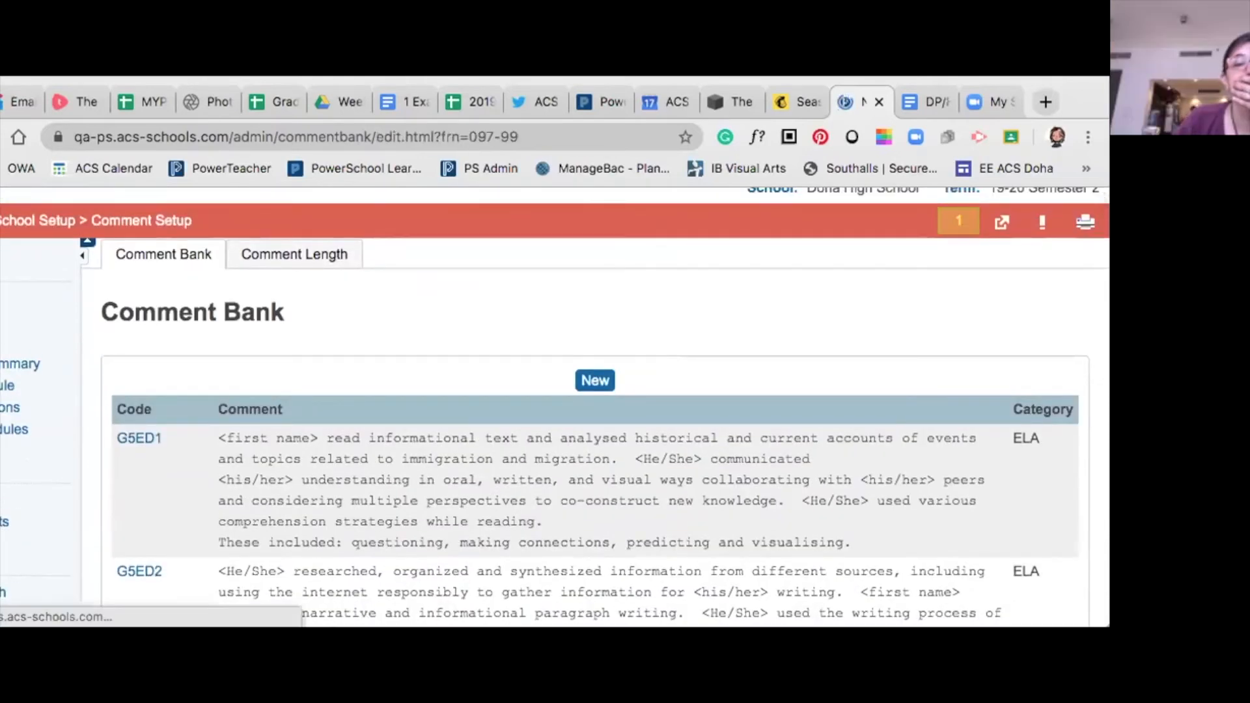
scroll(456, 475, "down", 1)
left_click(377, 446)
scroll(611, 392, "down", 1)
scroll(611, 392, "down", 2)
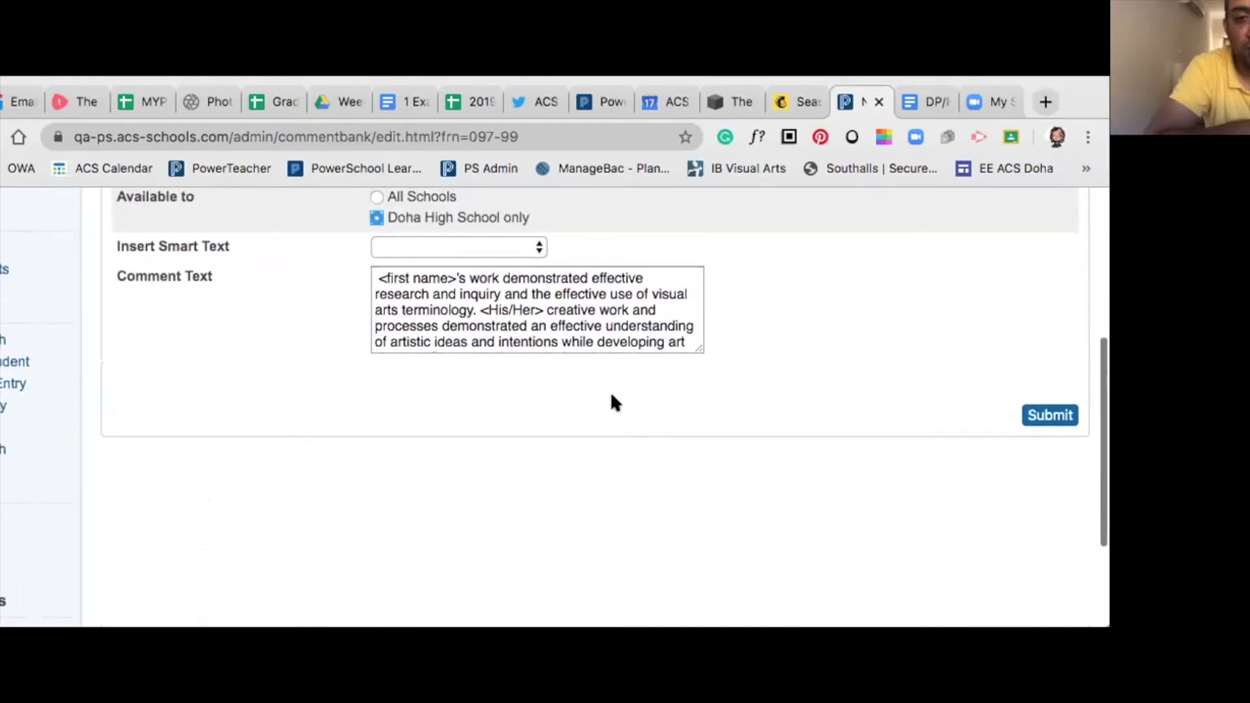
Remove the leading space before <first name> in the comment text and try to submit DPHSVA6 as a new comment again.
scroll(611, 393, "up", 2)
scroll(611, 392, "down", 1)
scroll(611, 393, "down", 3)
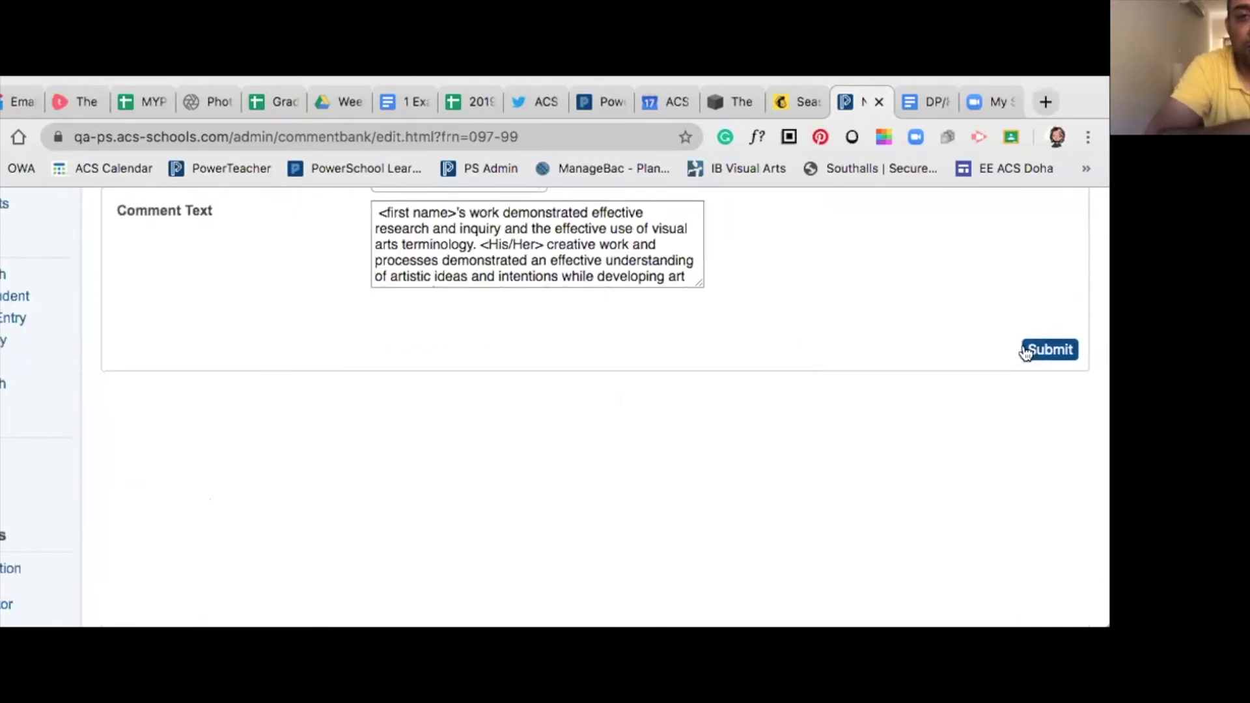
scroll(659, 306, "up", 2)
left_click(377, 355)
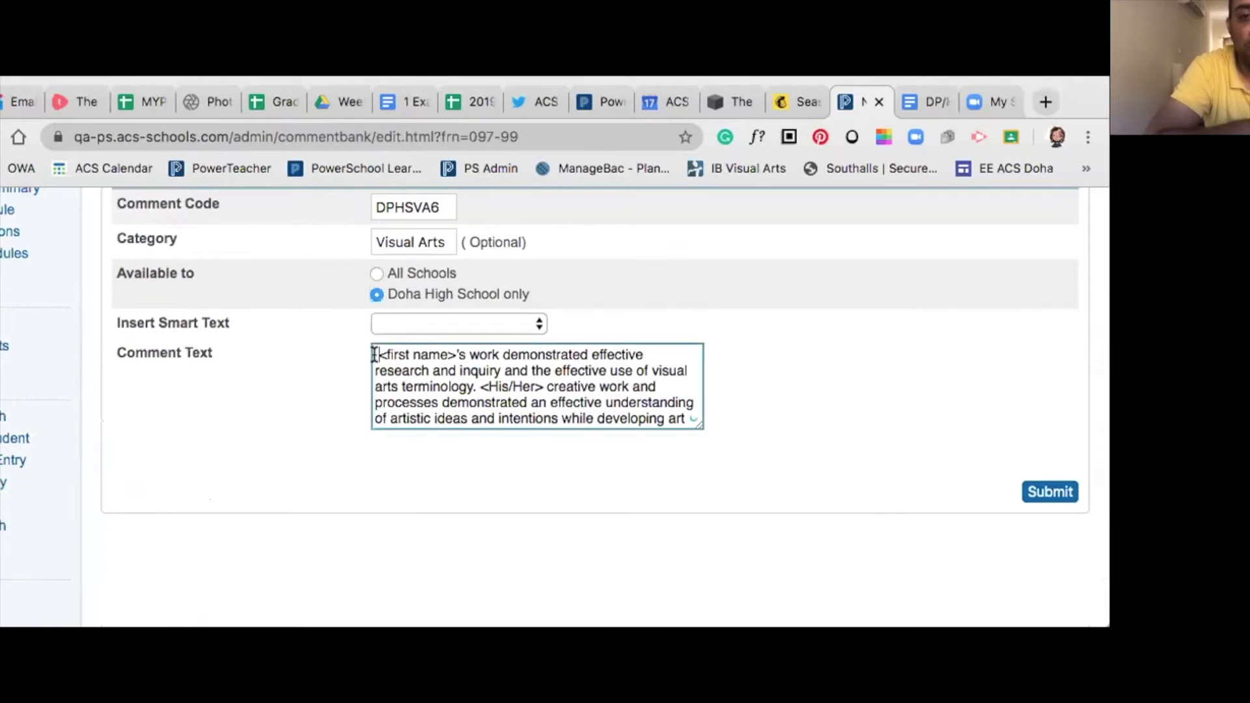
scroll(870, 430, "down", 2)
left_click(1042, 495)
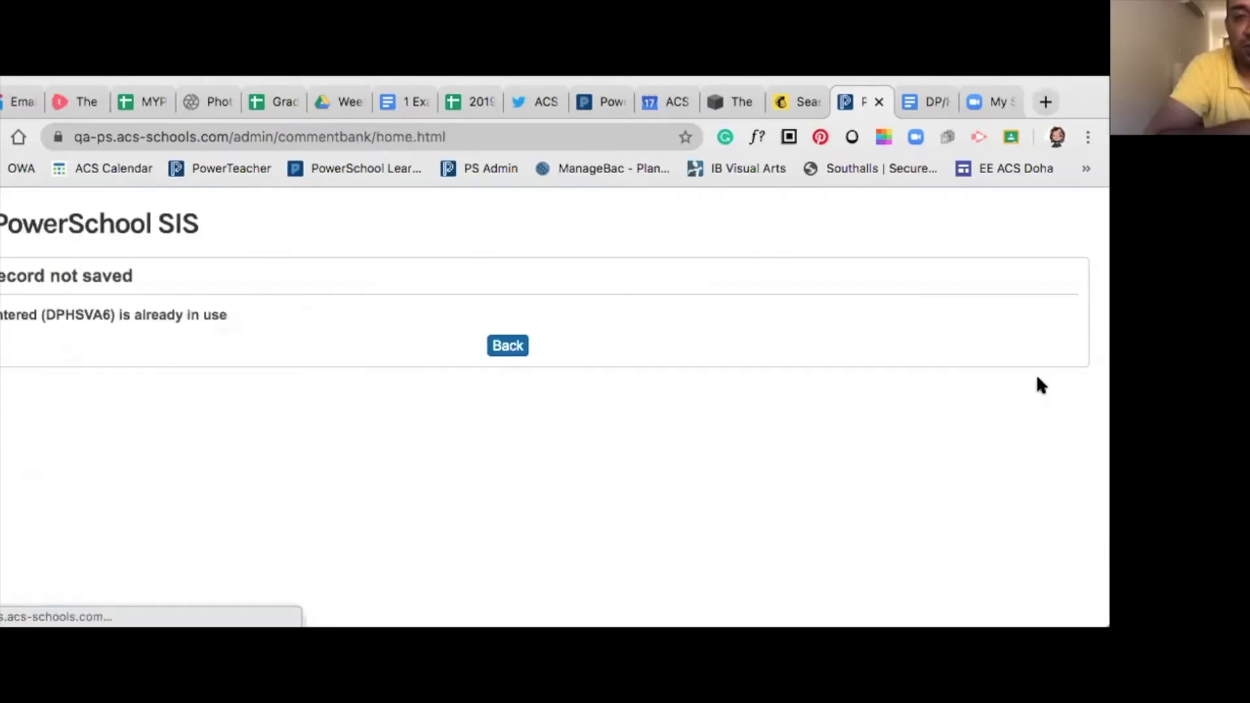
left_click(511, 354)
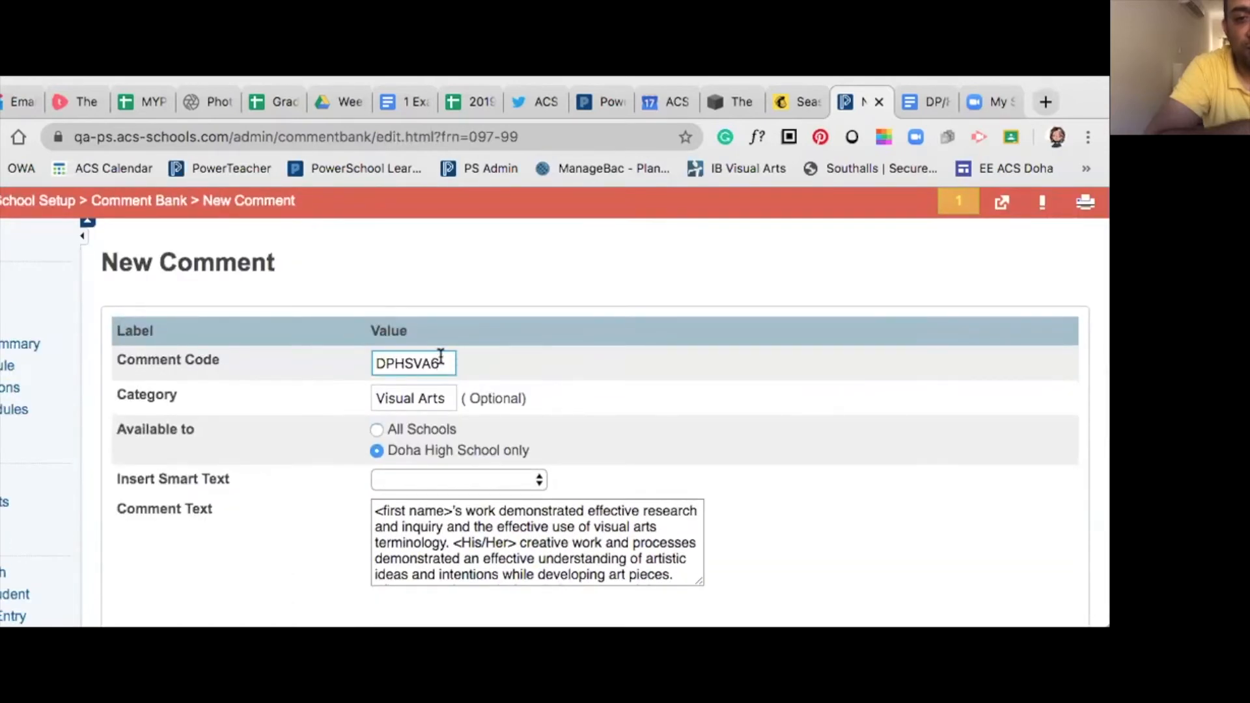
Return to the comment bank, find the saved DPHSVA6 comment by its copied code, and open it for editing.
left_click_drag(440, 363, 355, 360)
key("super+c")
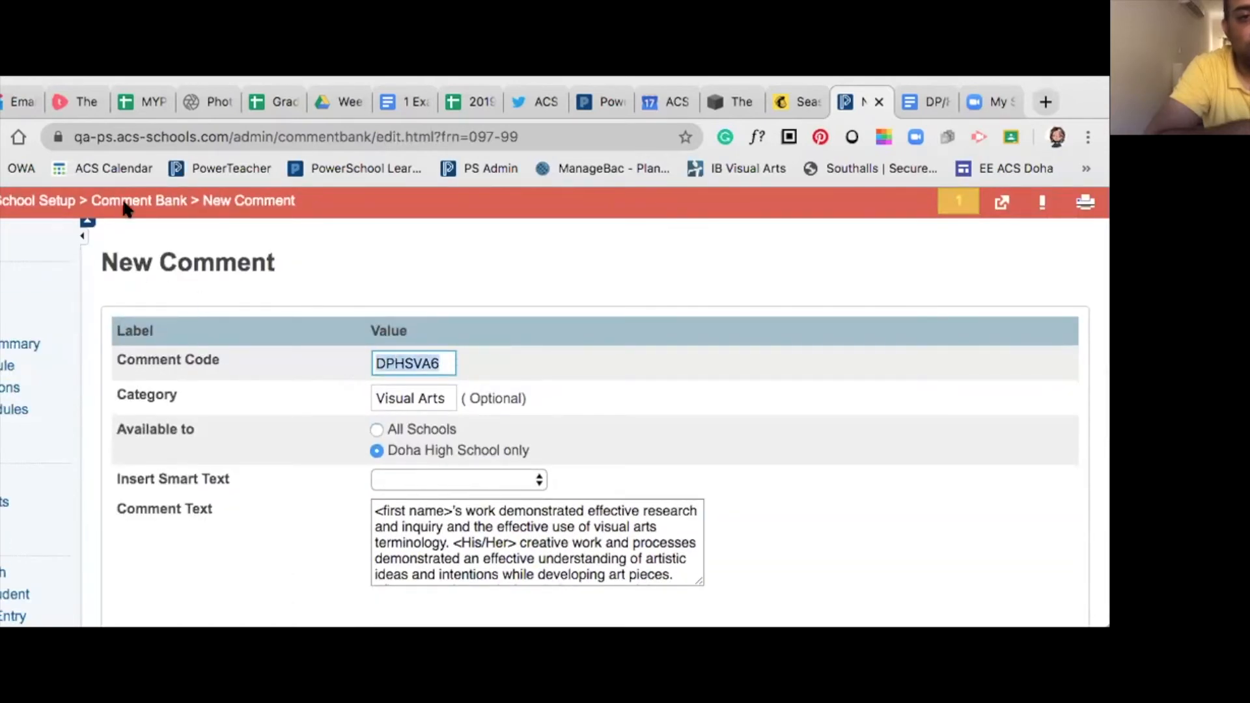
left_click(129, 204)
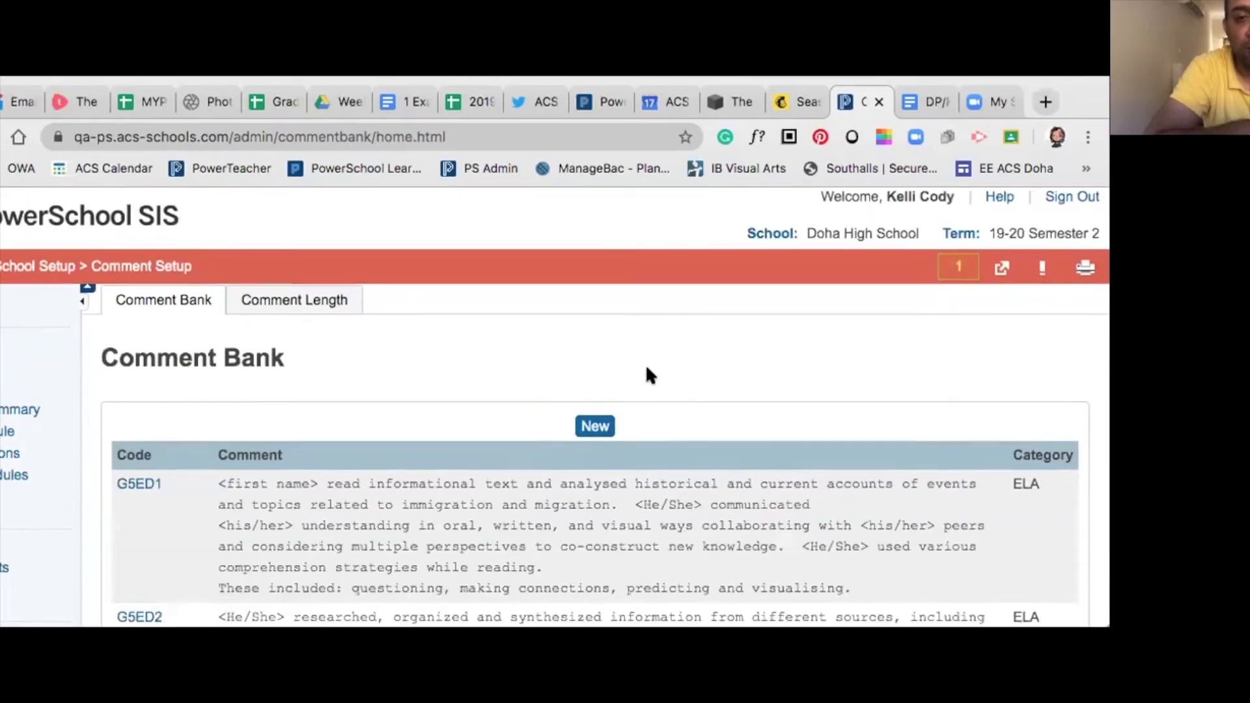
scroll(646, 365, "down", 2)
scroll(646, 365, "up", 1)
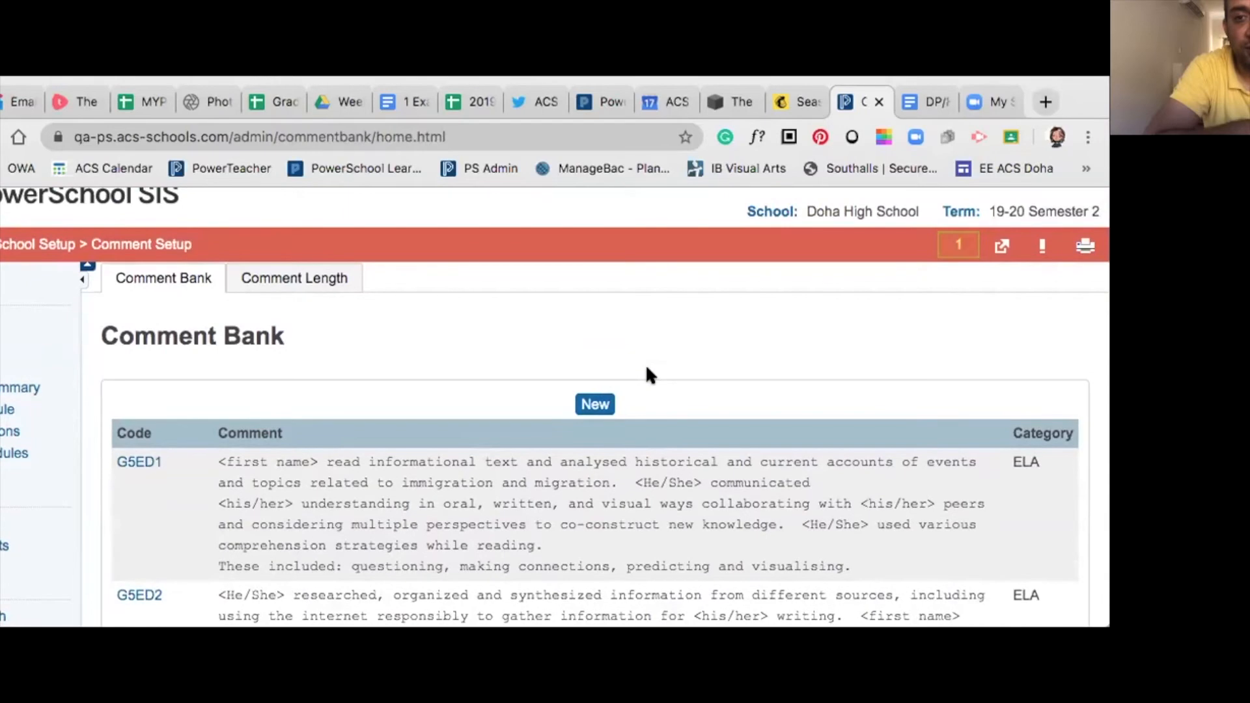
key("super+f")
key("super+v")
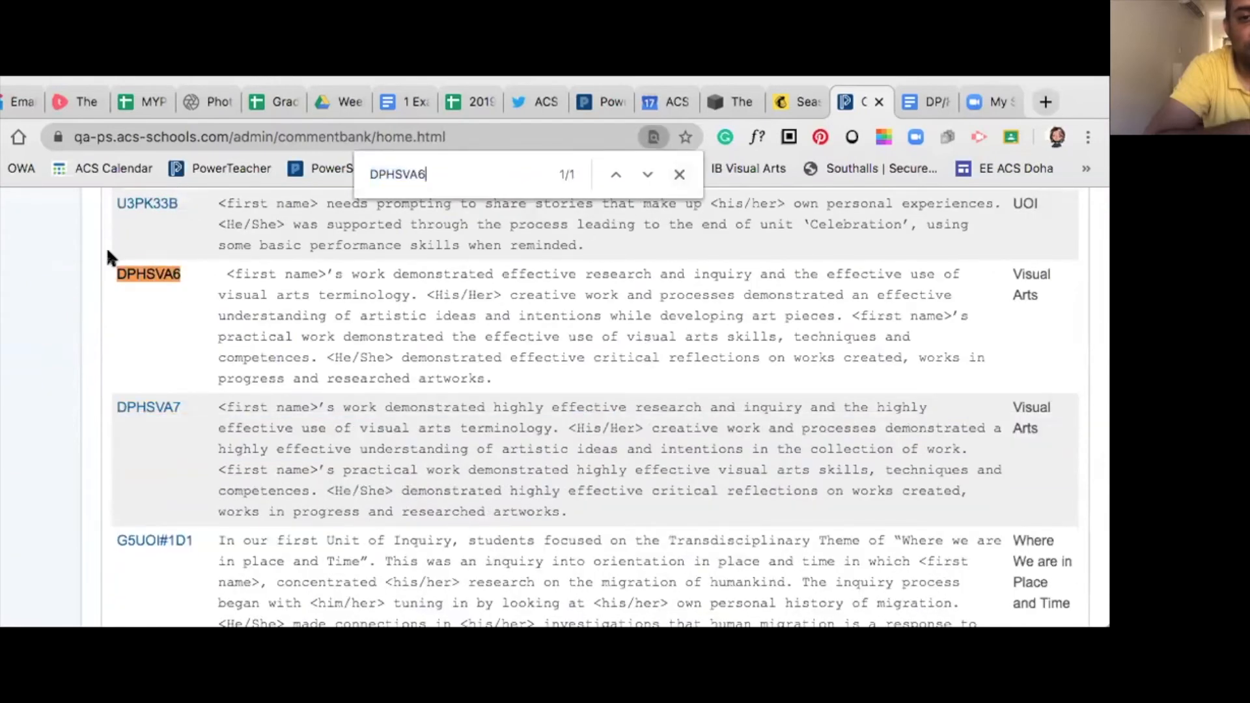
left_click(147, 274)
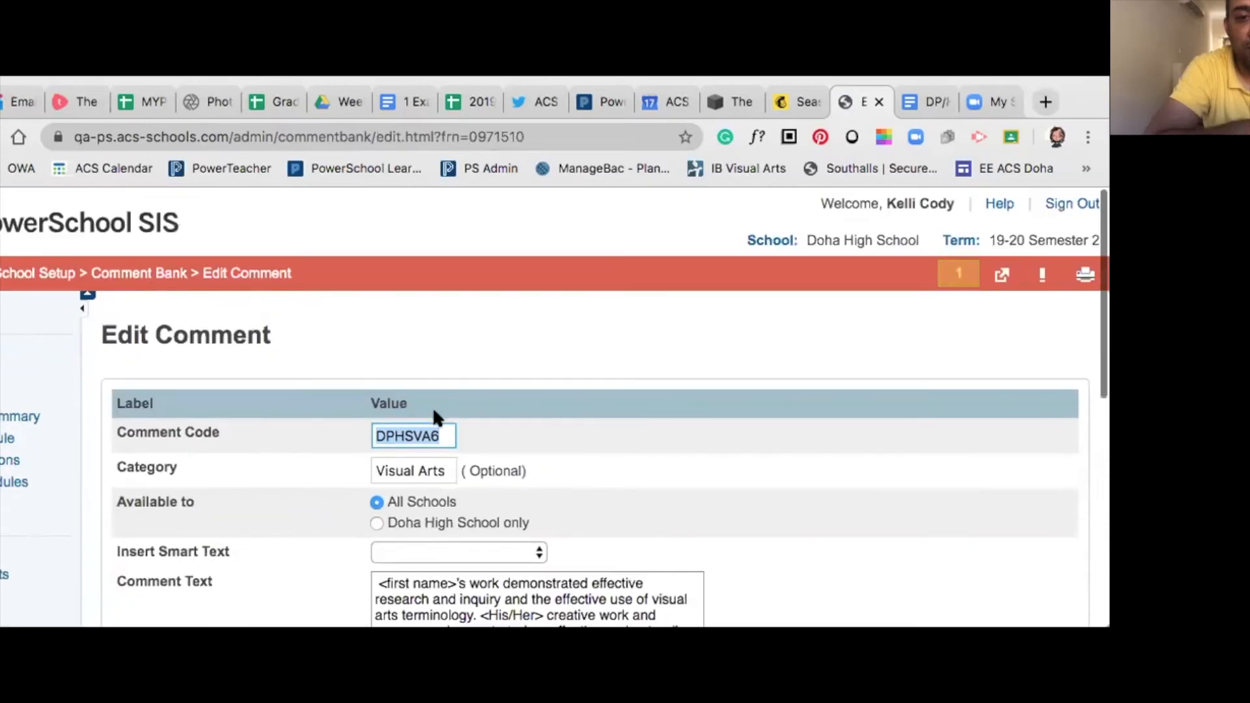
Make the saved DPHSVA6 comment available to Doha High School only, remove its text's leading space, and submit it.
scroll(432, 410, "down", 3)
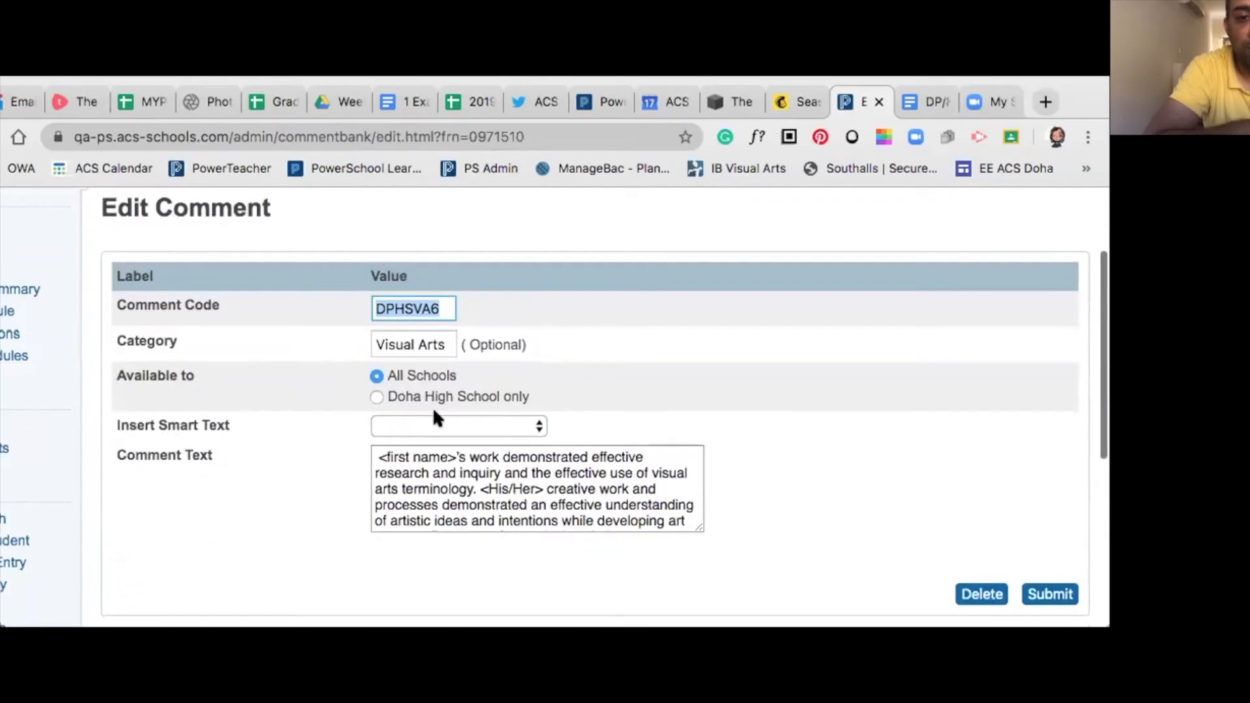
left_click(377, 396)
left_click(376, 456)
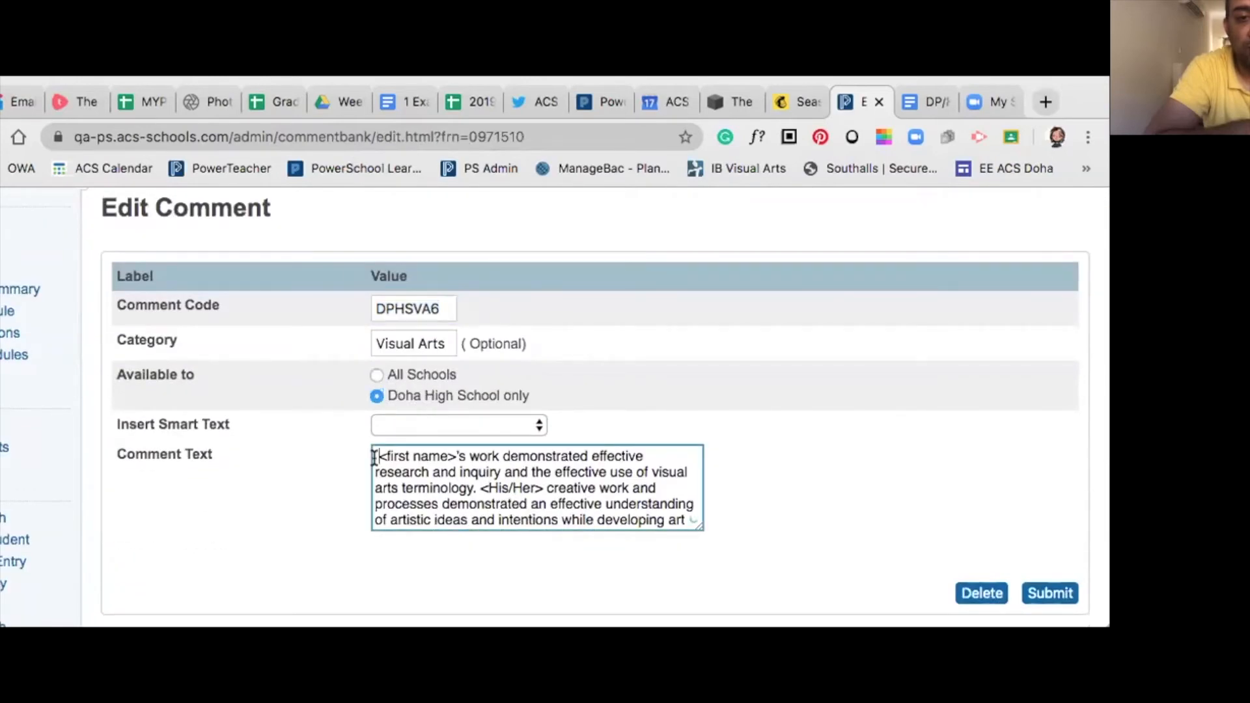
scroll(732, 318, "down", 7)
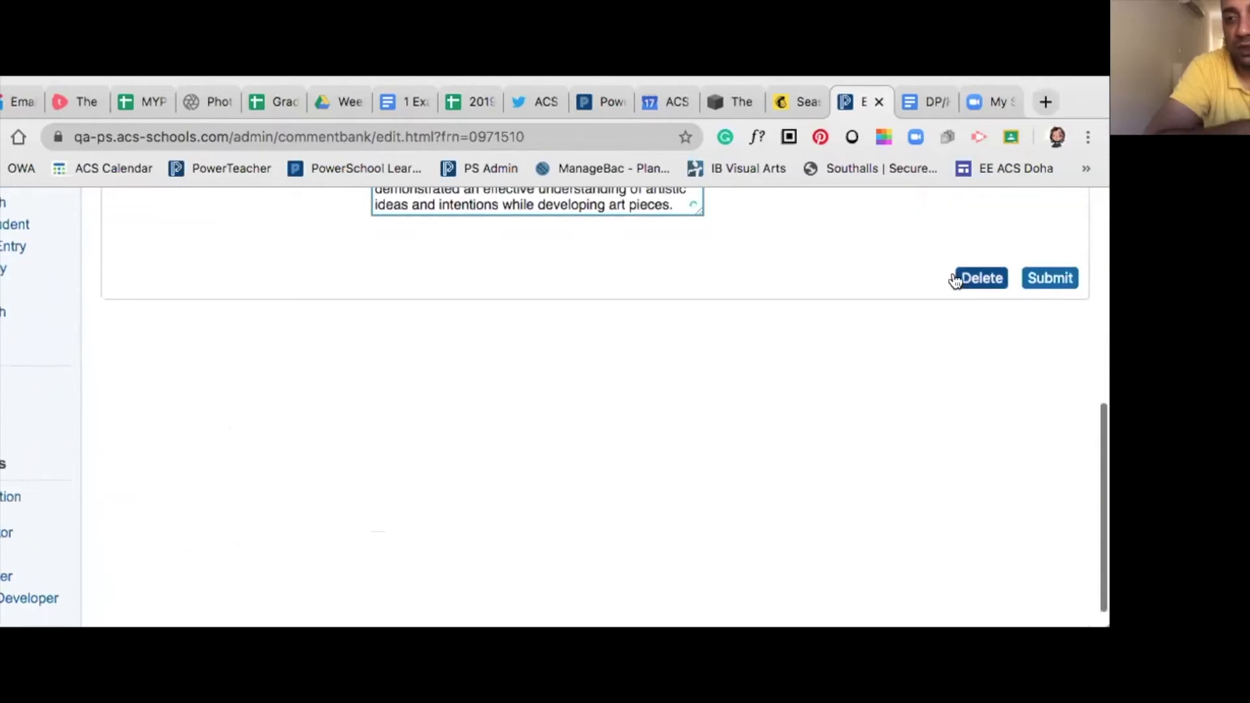
left_click(1050, 280)
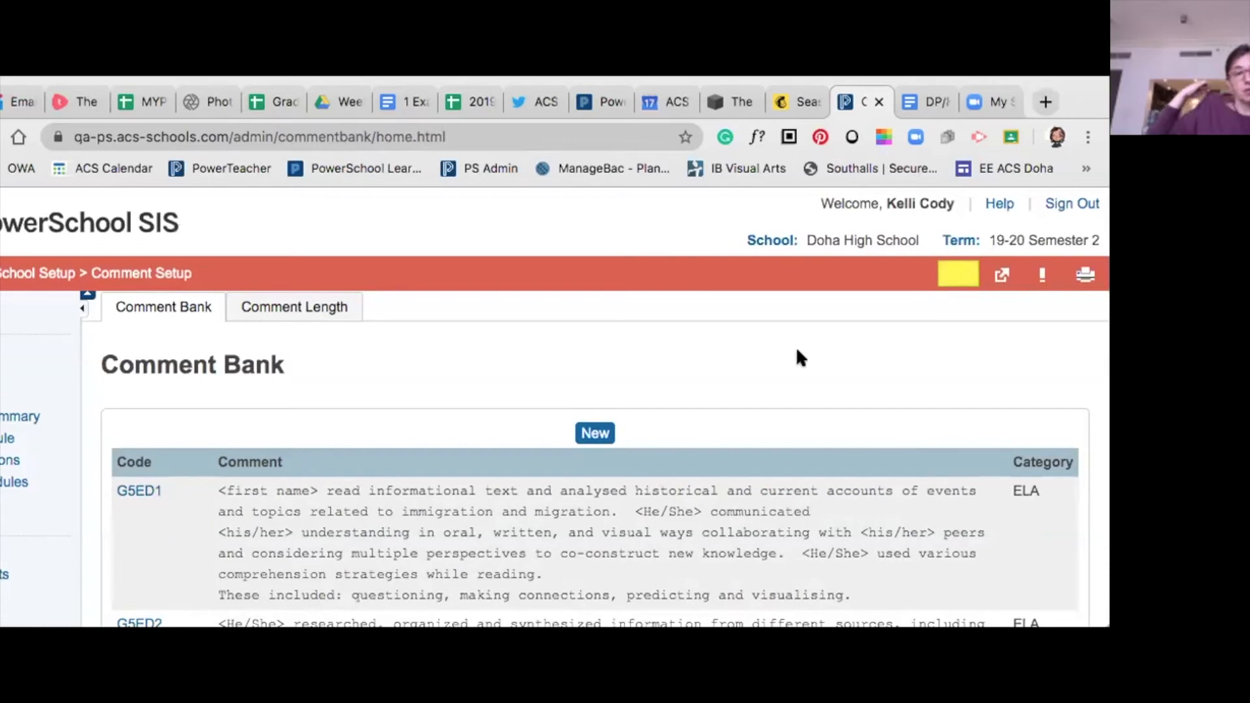
Sign out of the admin site and sign in to PowerTeacher with the saved teacher credentials.
left_click(589, 435)
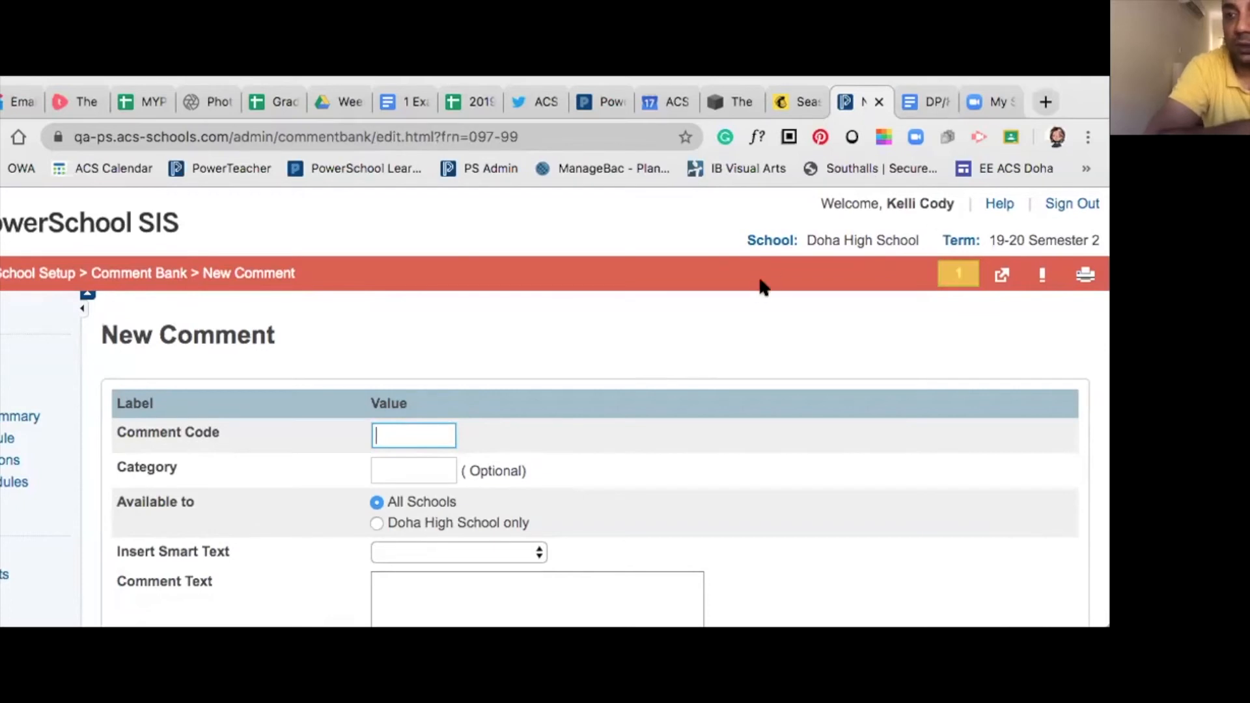
left_click(1049, 205)
left_click(228, 168)
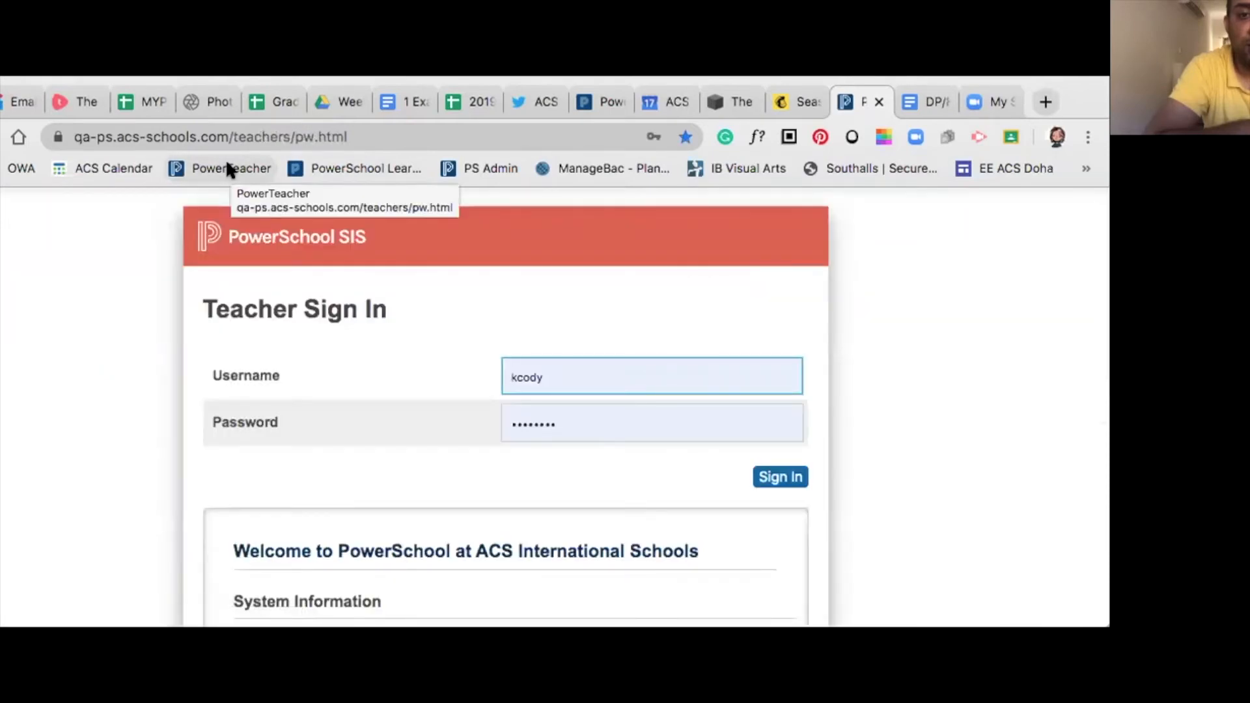
left_click(765, 476)
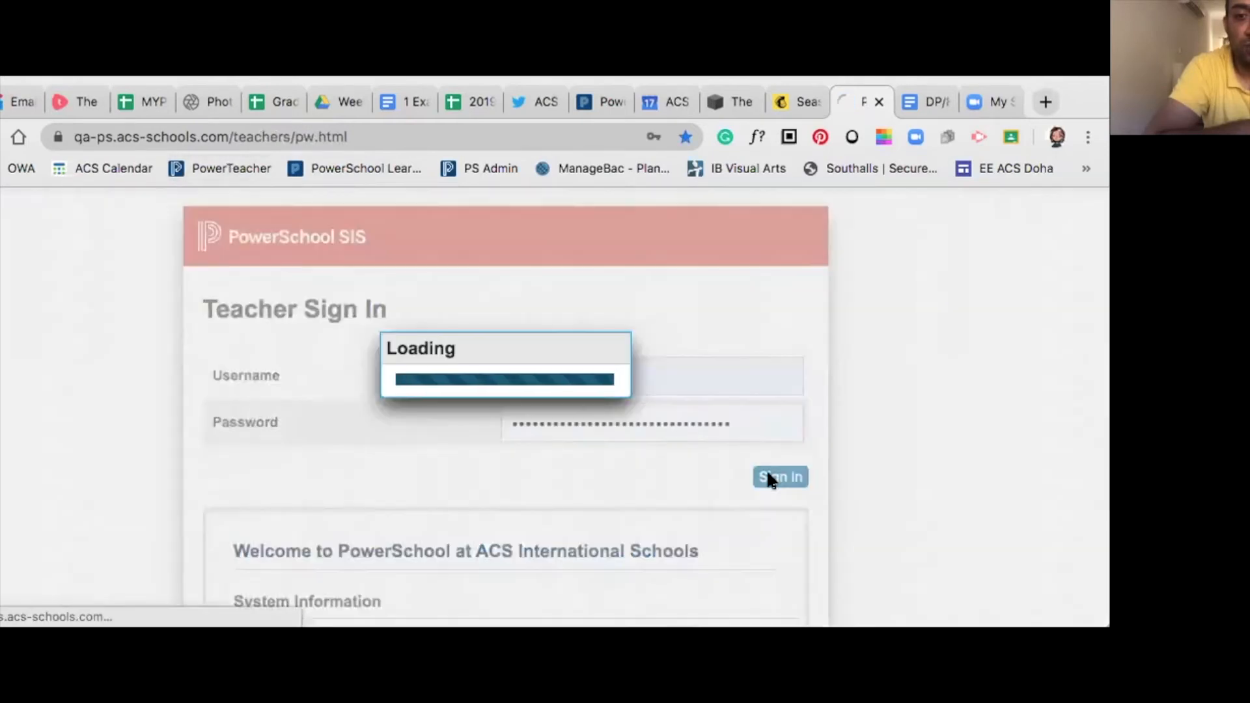
Open PowerTeacher Pro from the current classes page and look over the DP1 Visual Arts HL assignment list.
scroll(769, 476, "down", 3)
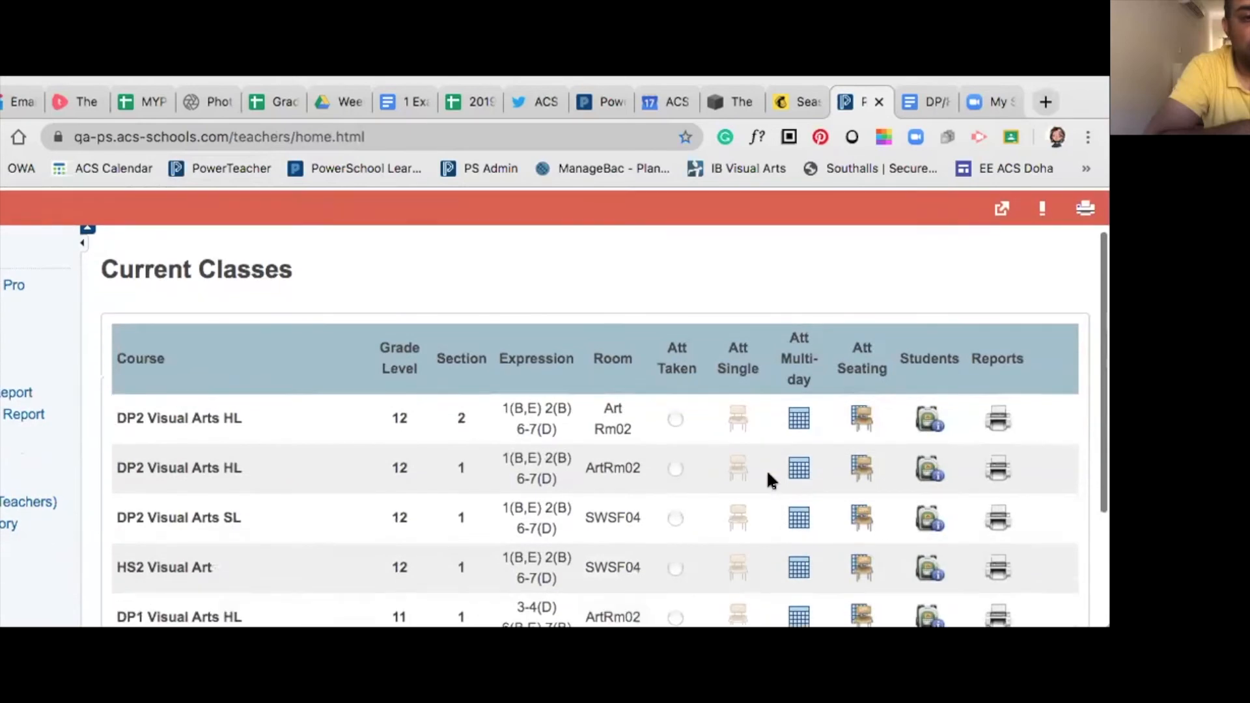
scroll(767, 469, "down", 4)
scroll(768, 475, "up", 5)
left_click(14, 290)
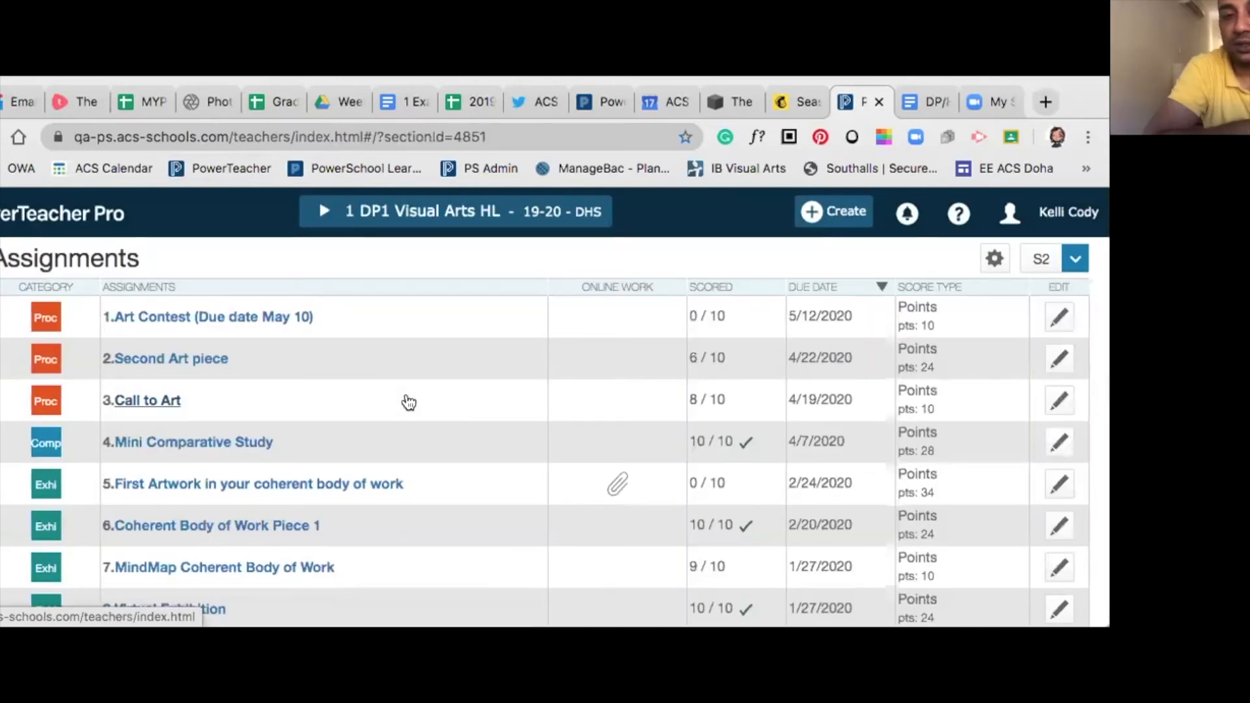
scroll(396, 529, "down", 2)
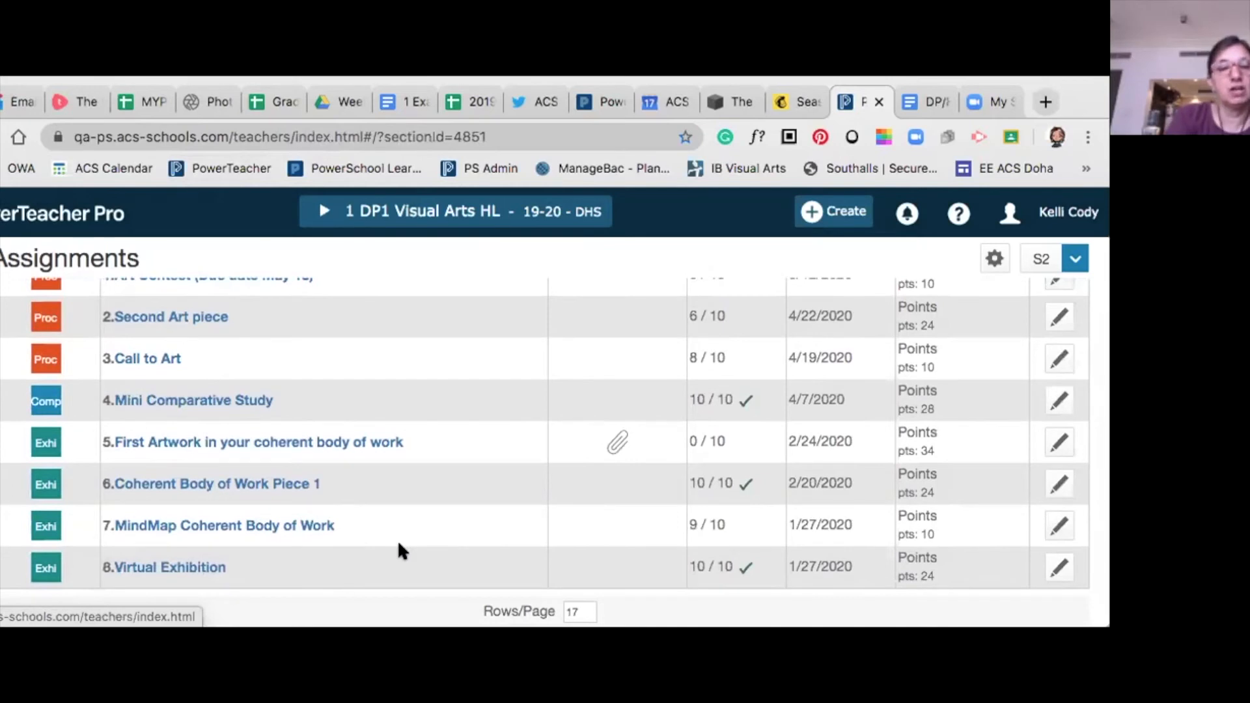
scroll(390, 536, "up", 2)
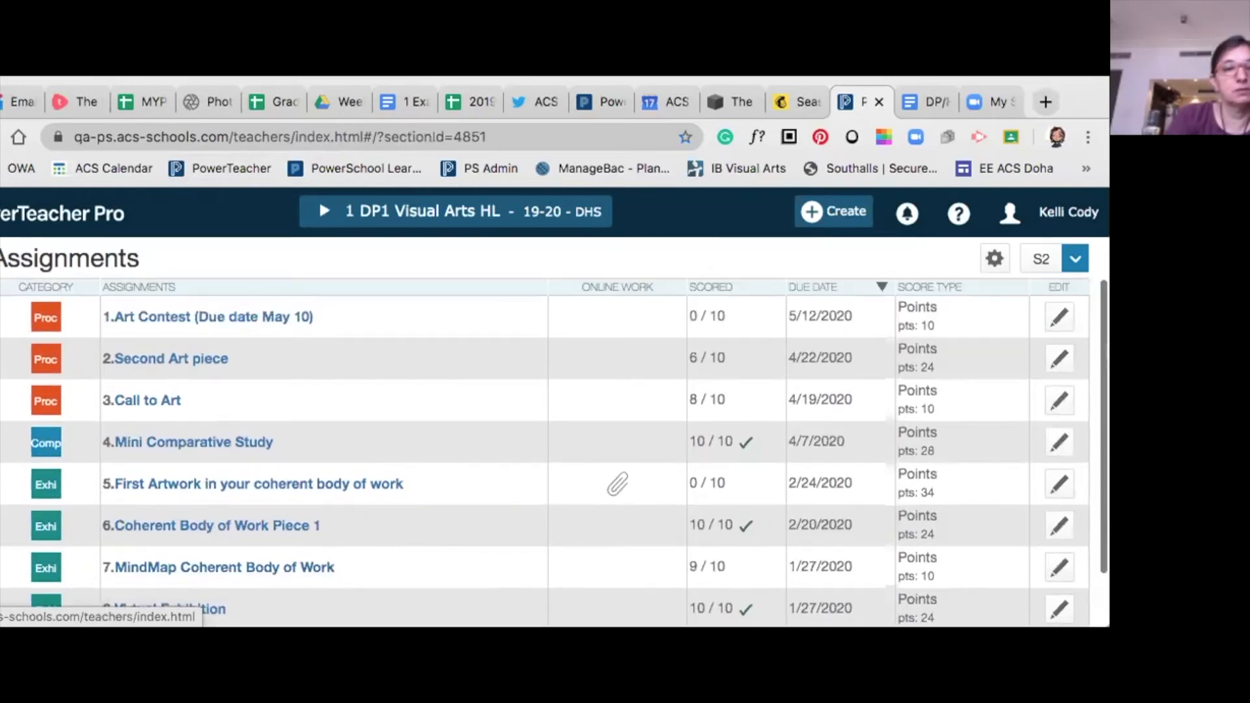
Open the Traditional grades page for DP1 Visual Arts HL and switch the reporting term to Y1.
left_click(2, 267)
left_click(77, 541)
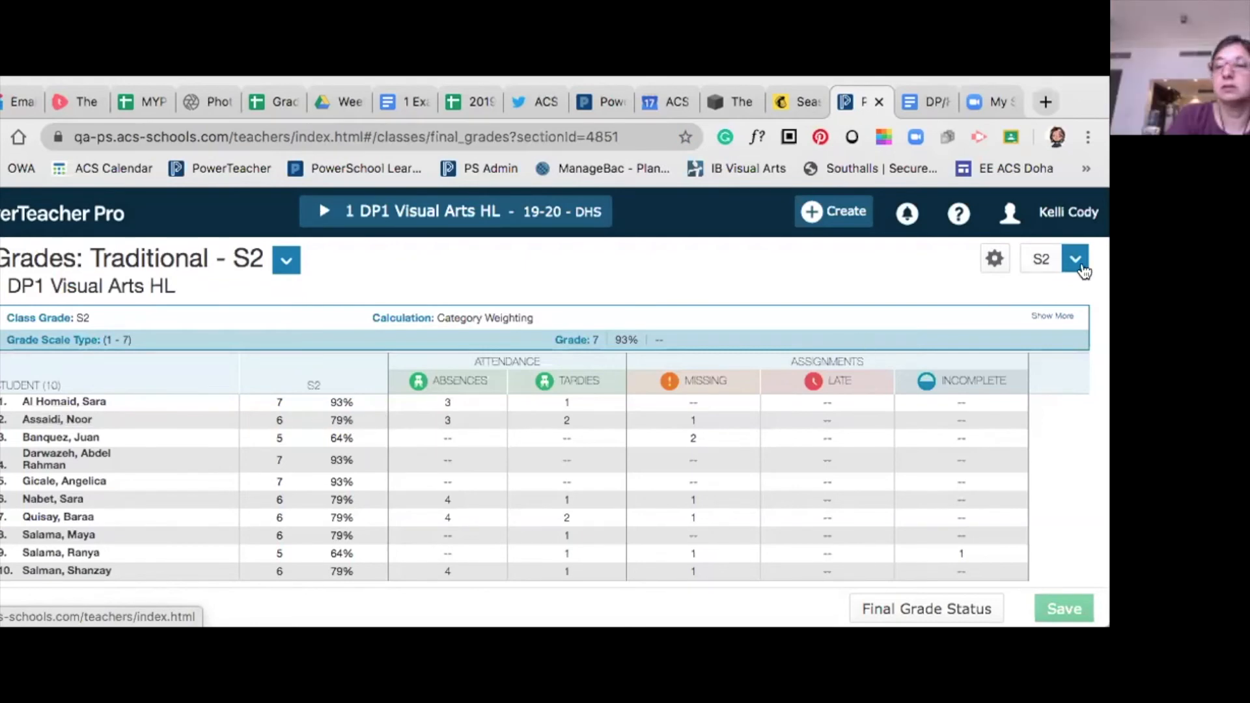
left_click(1076, 259)
left_click(956, 312)
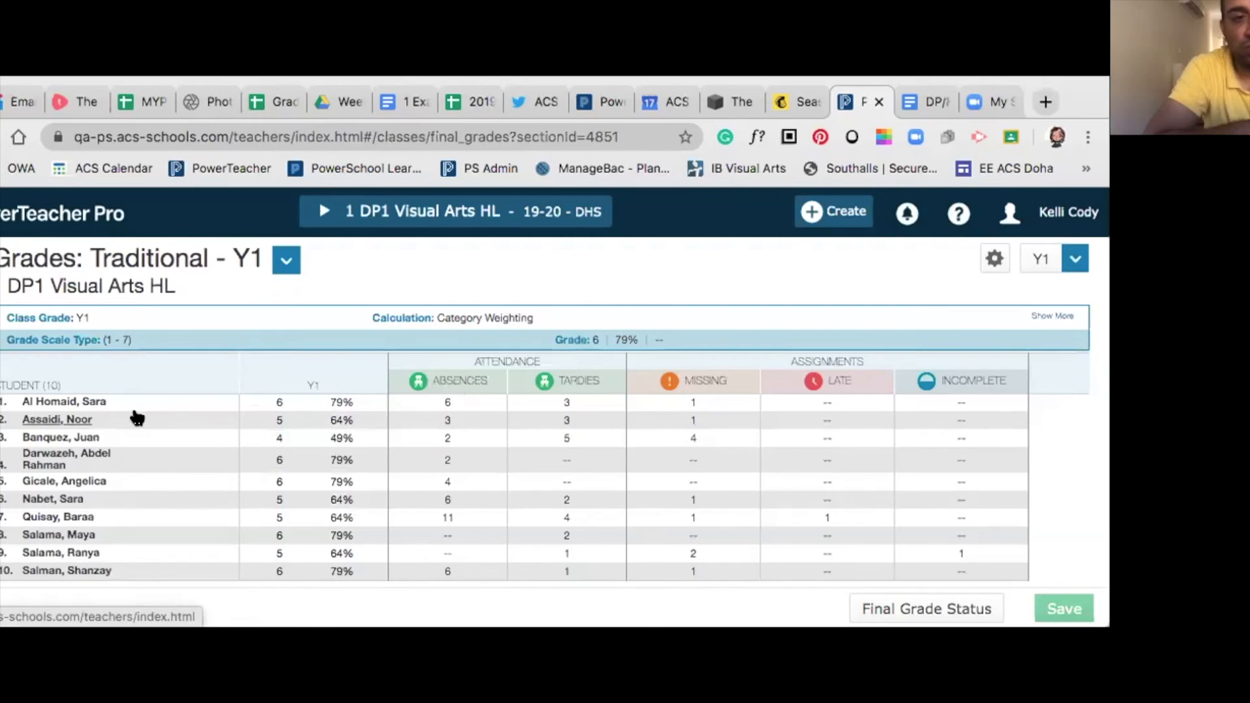
left_click(150, 404)
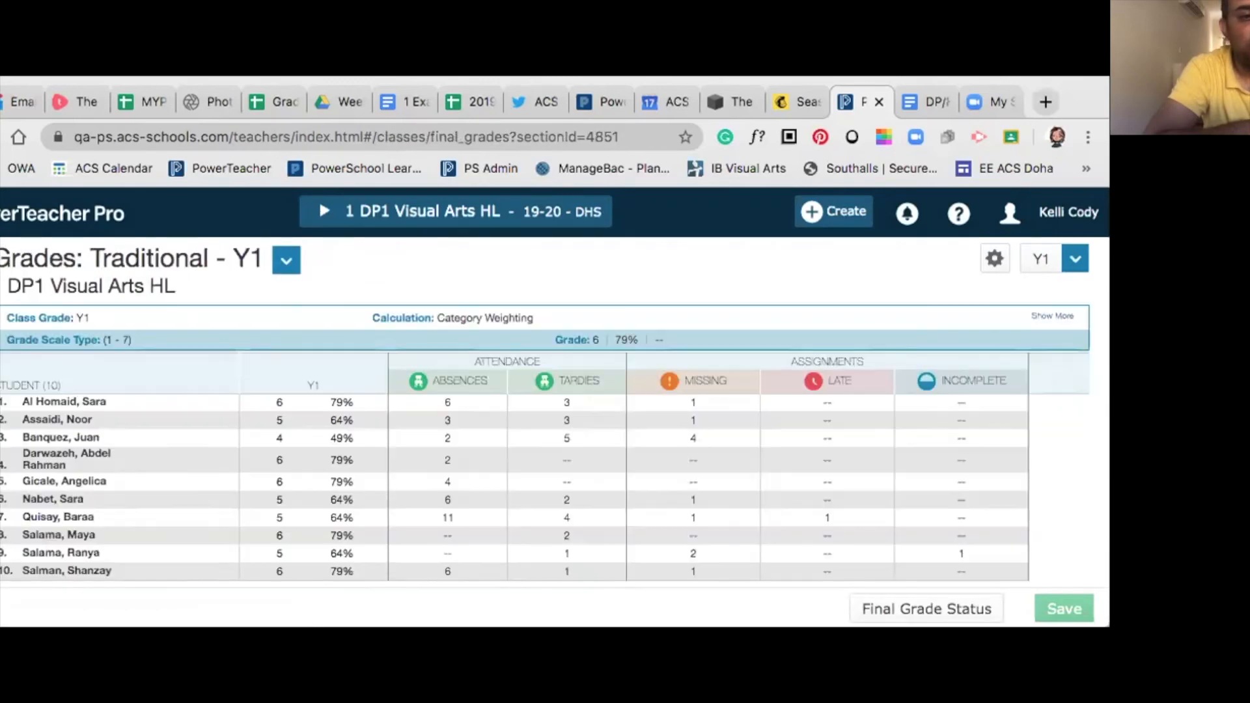
left_click(1, 270)
left_click(97, 544)
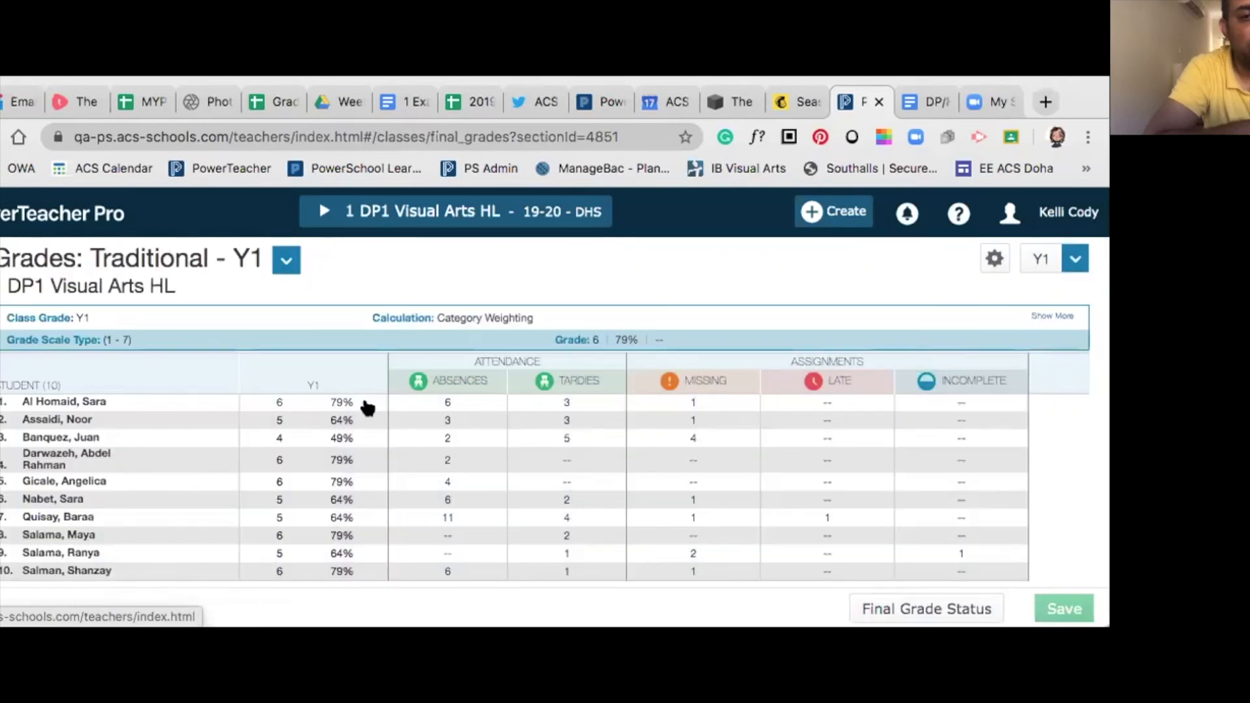
Open the assignment Scoresheet for DP1 Visual Arts HL.
left_click(1, 271)
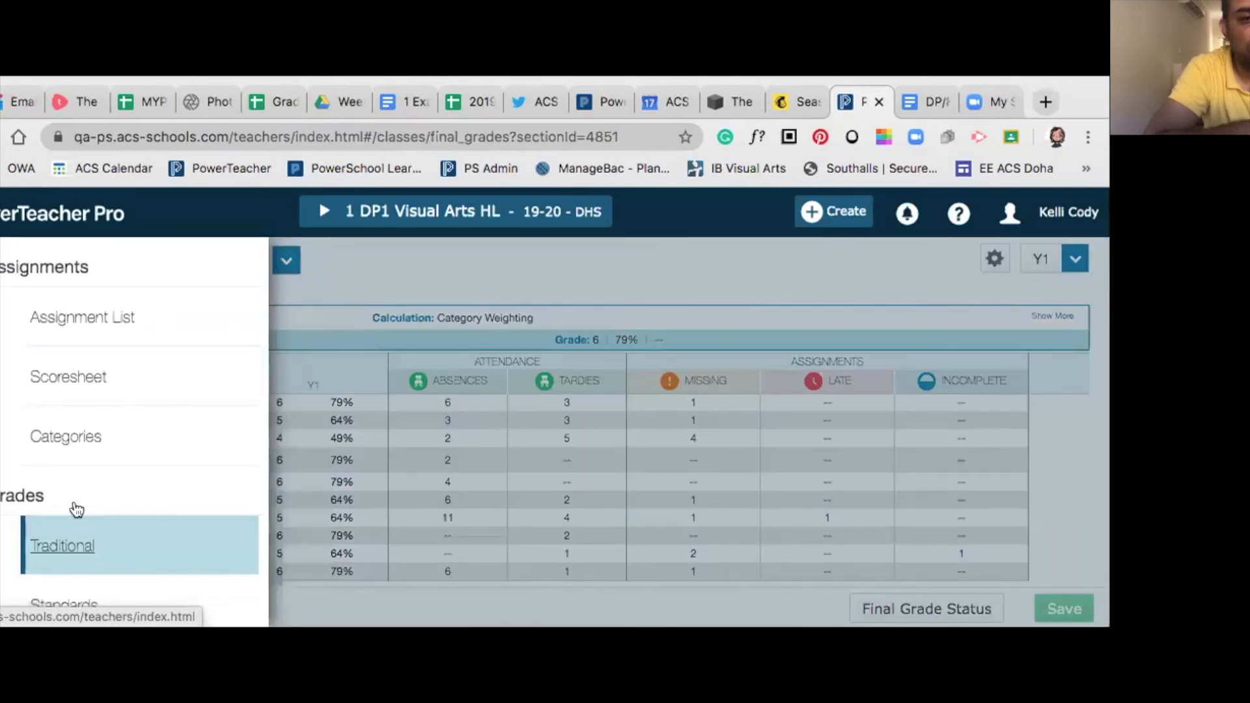
scroll(95, 521, "down", 2)
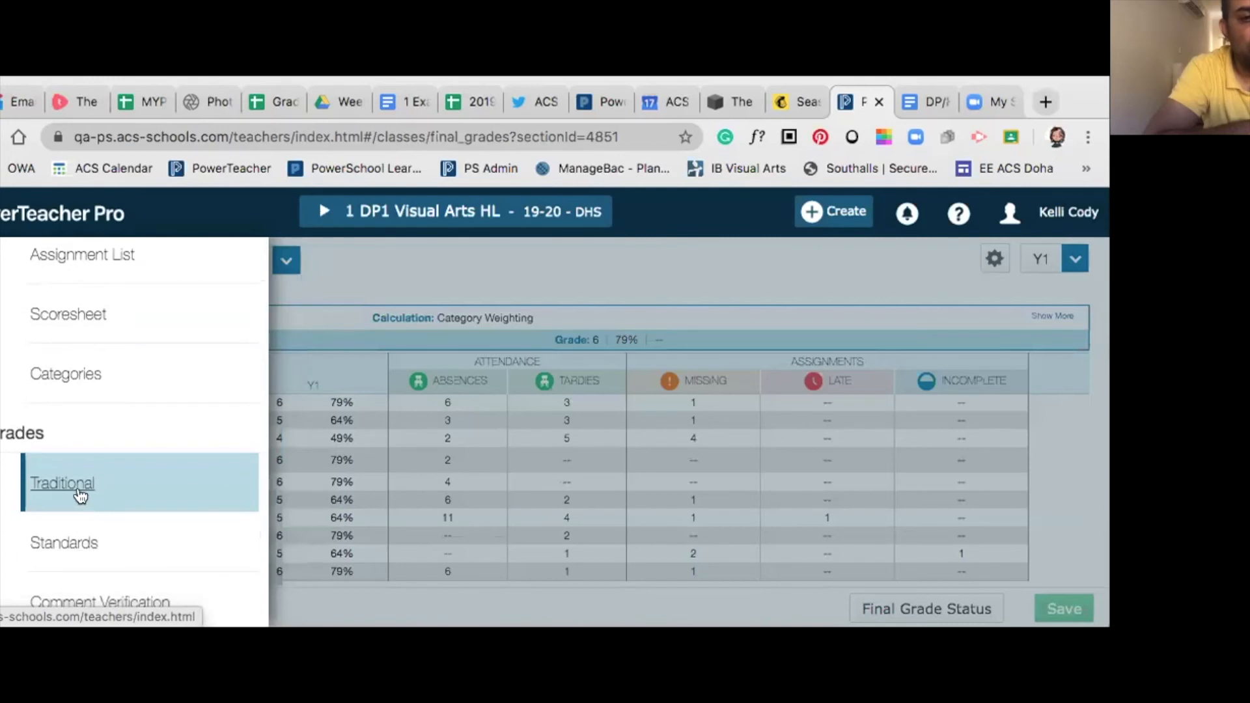
scroll(78, 494, "down", 2)
scroll(78, 491, "up", 3)
left_click(99, 358)
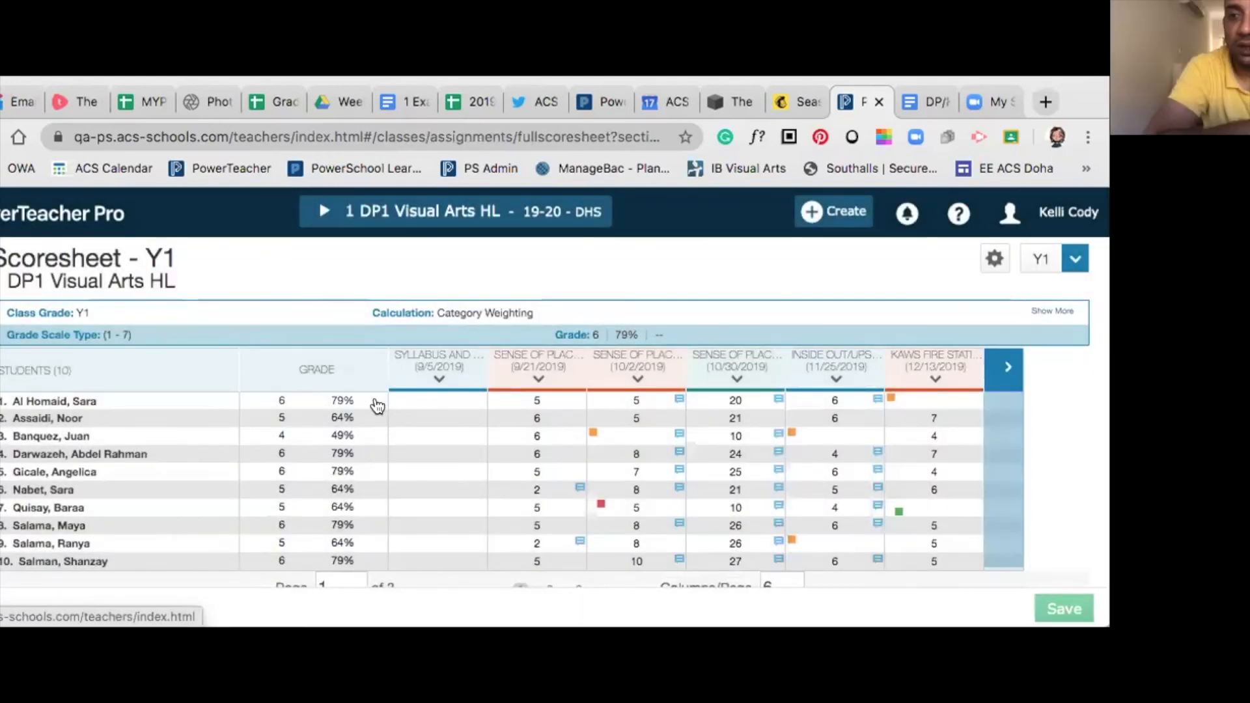
Open the comment entry for the first student's Y1 course grade and show its comment bank.
left_click(377, 406)
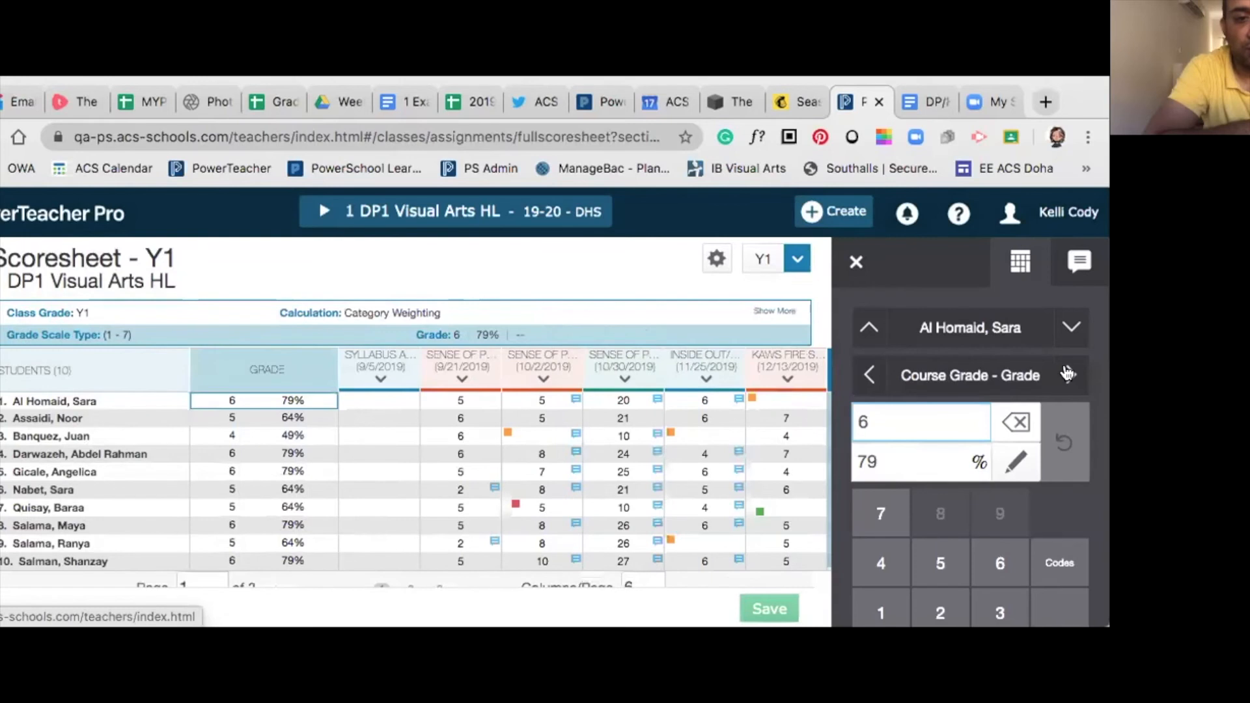
left_click(1081, 273)
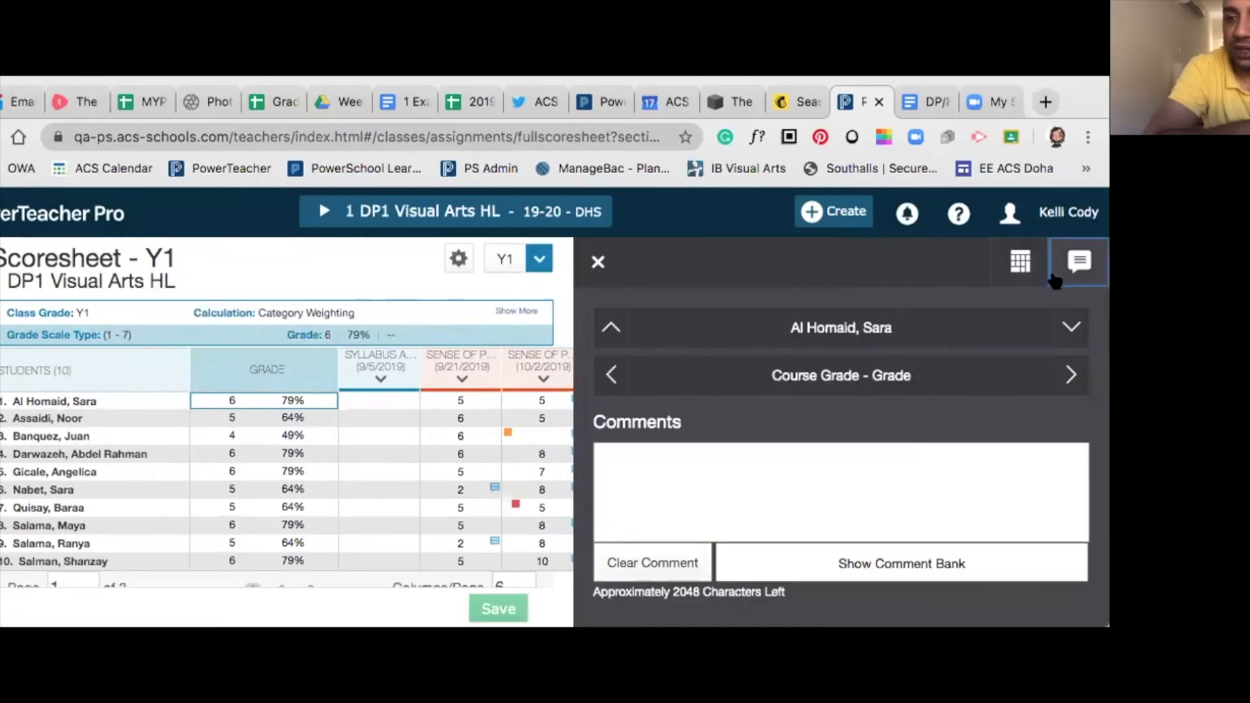
left_click(624, 462)
left_click(779, 573)
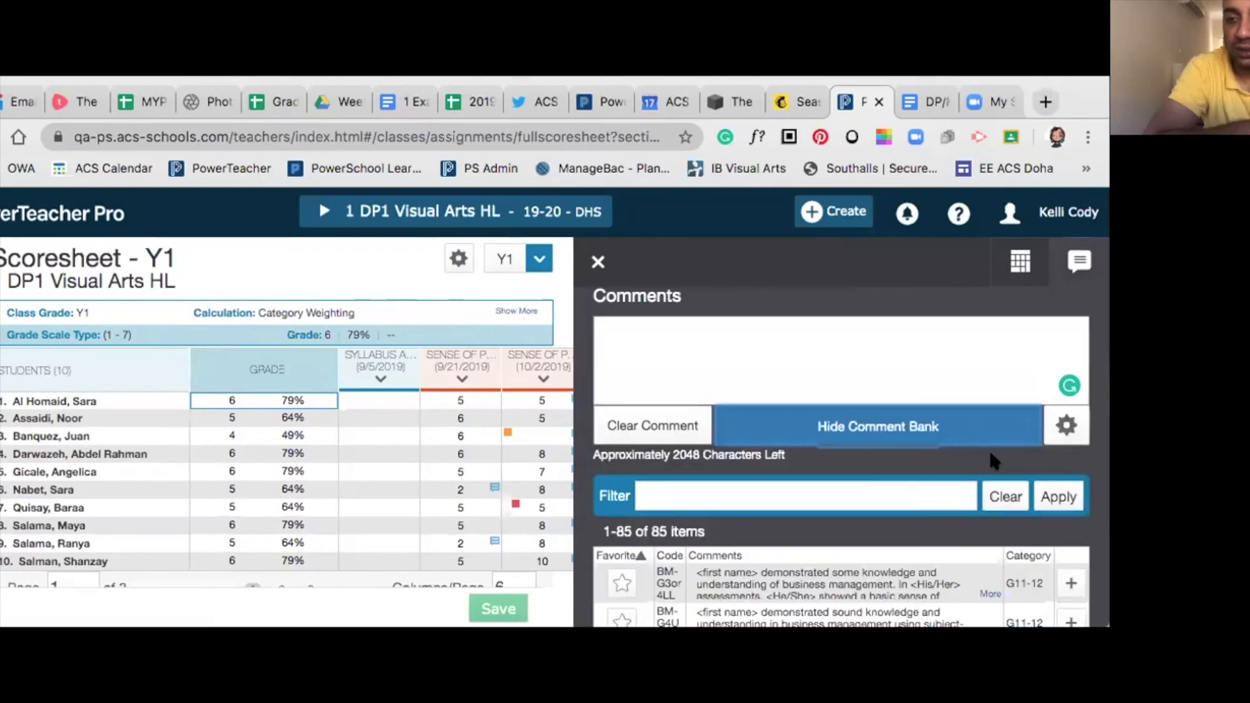
Filter the comment bank by "visual arts" and add the DPHSVA6 comment to the first student's course grade.
scroll(925, 509, "down", 4)
left_click(810, 392)
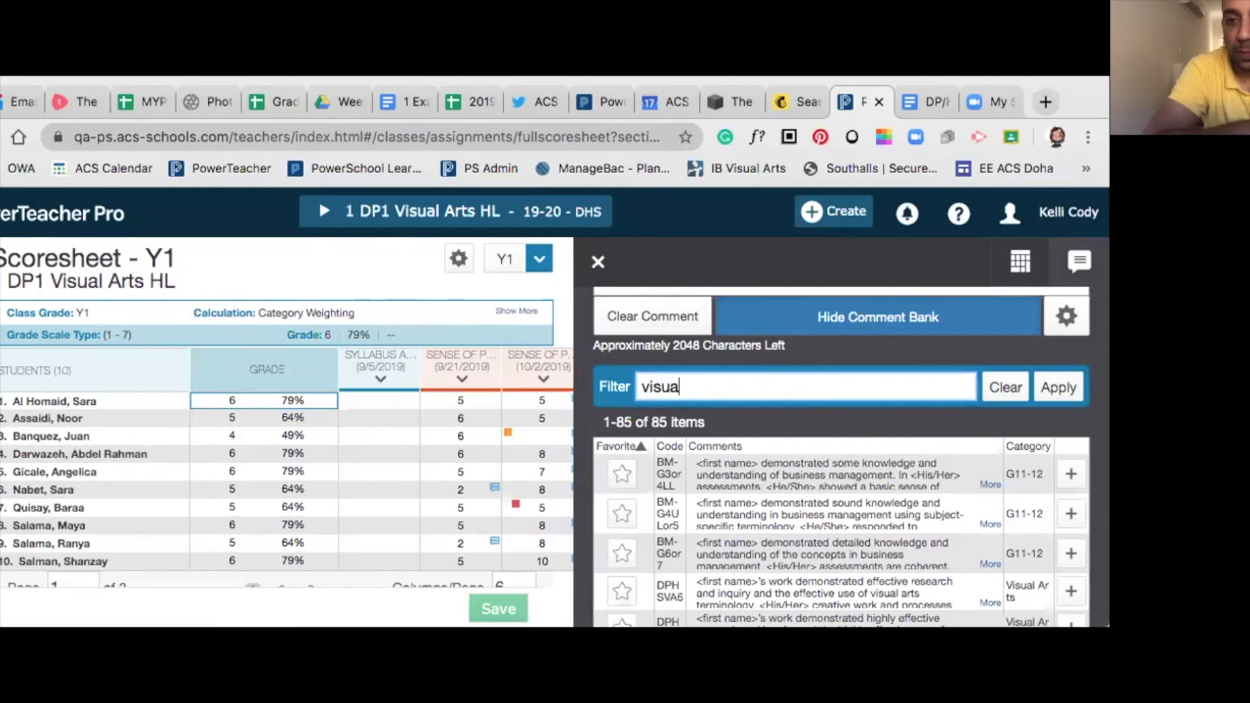
type("l arts")
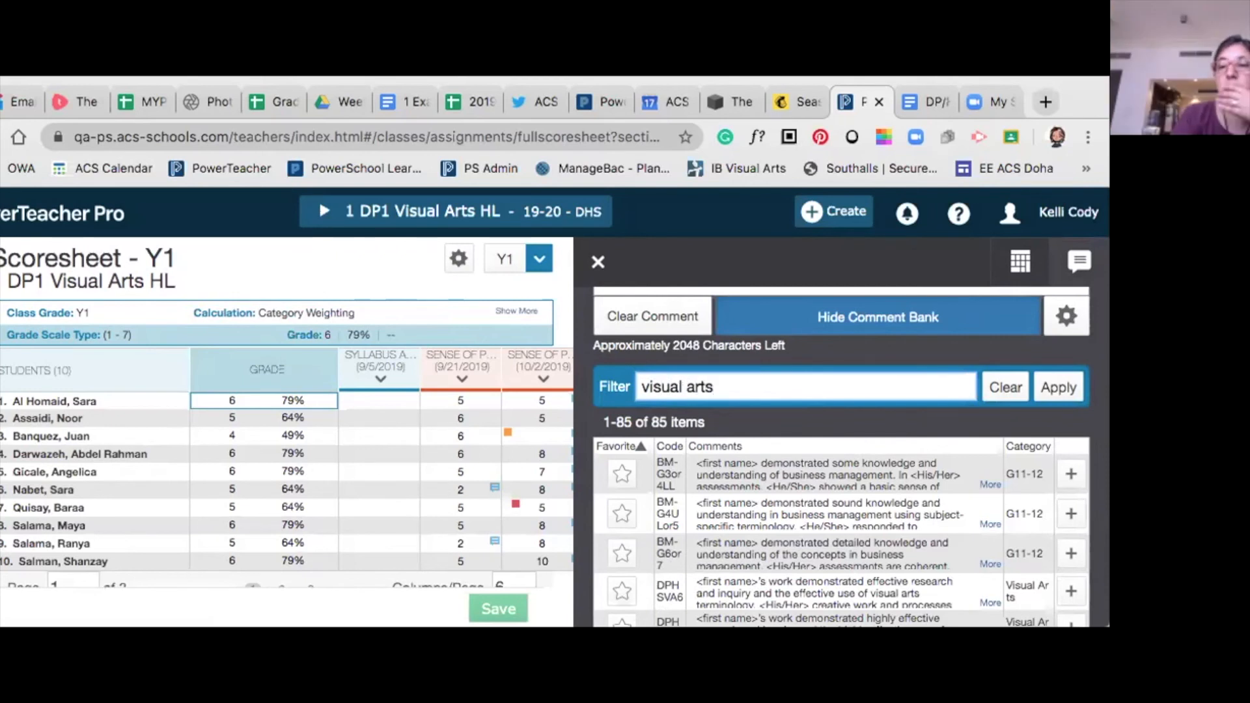
left_click(1049, 389)
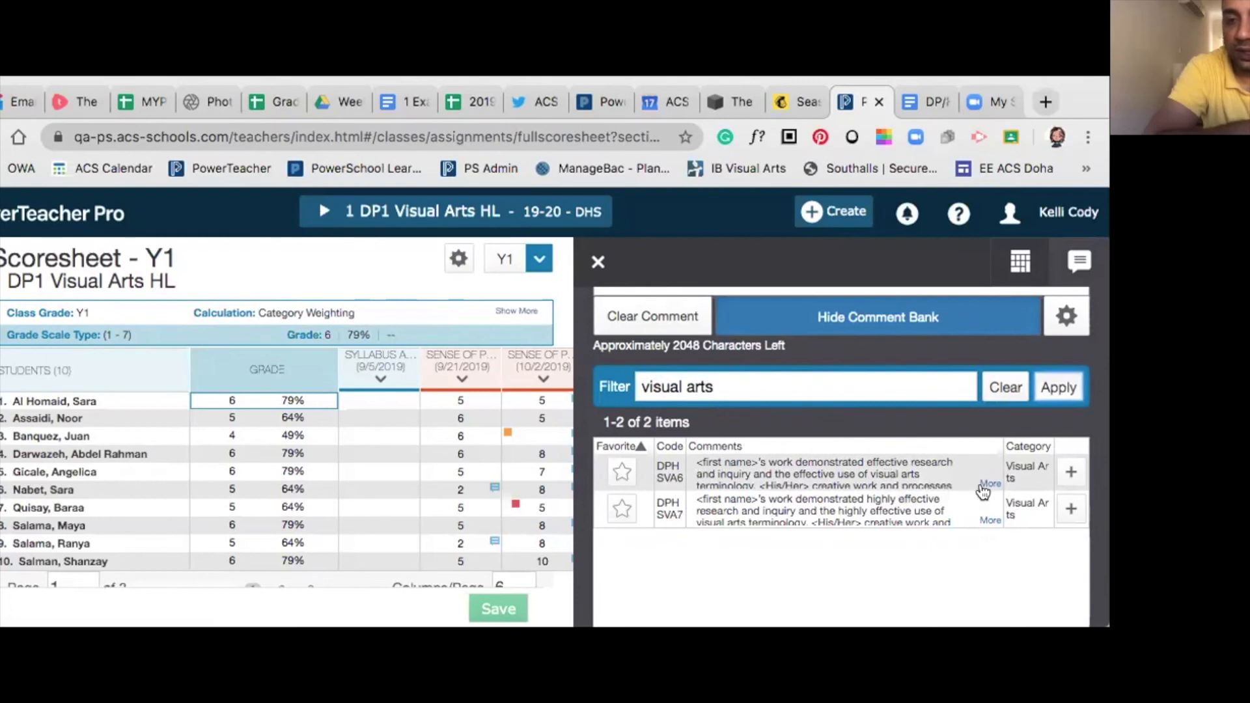
left_click(1073, 473)
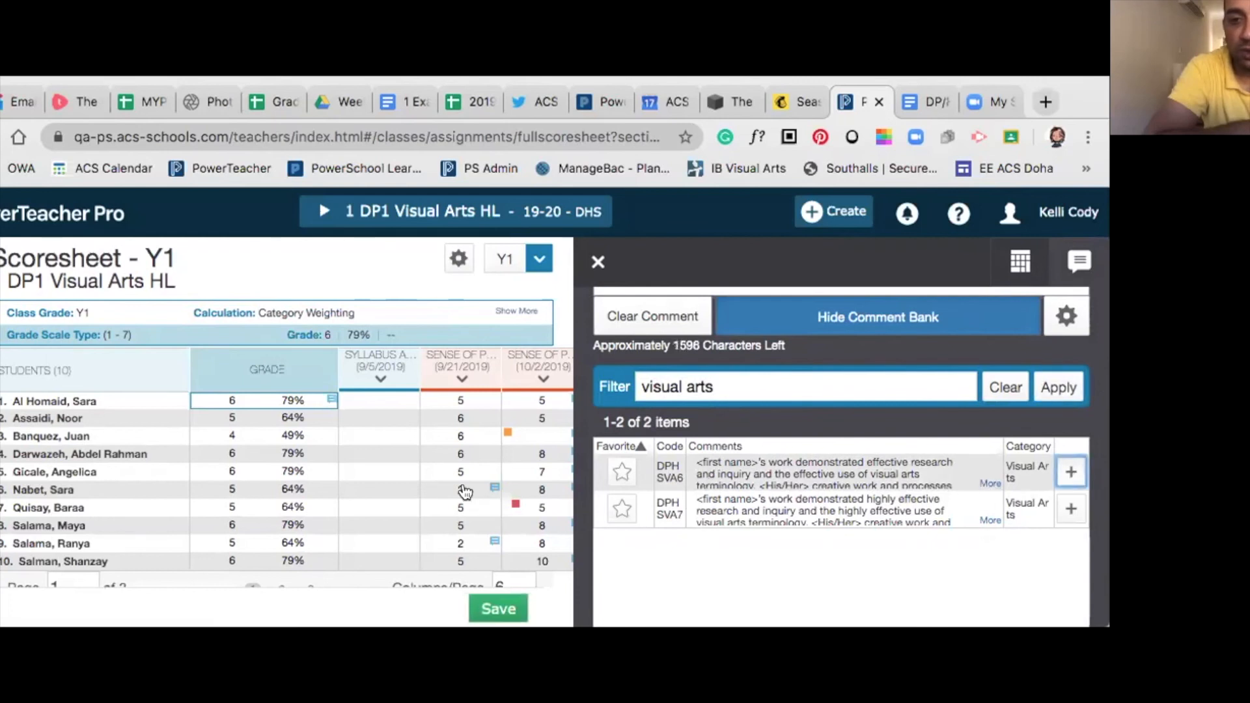
Review the first student's inserted comment, checking how the name placeholder was filled in, and return to the filtered comment bank.
left_click(331, 401)
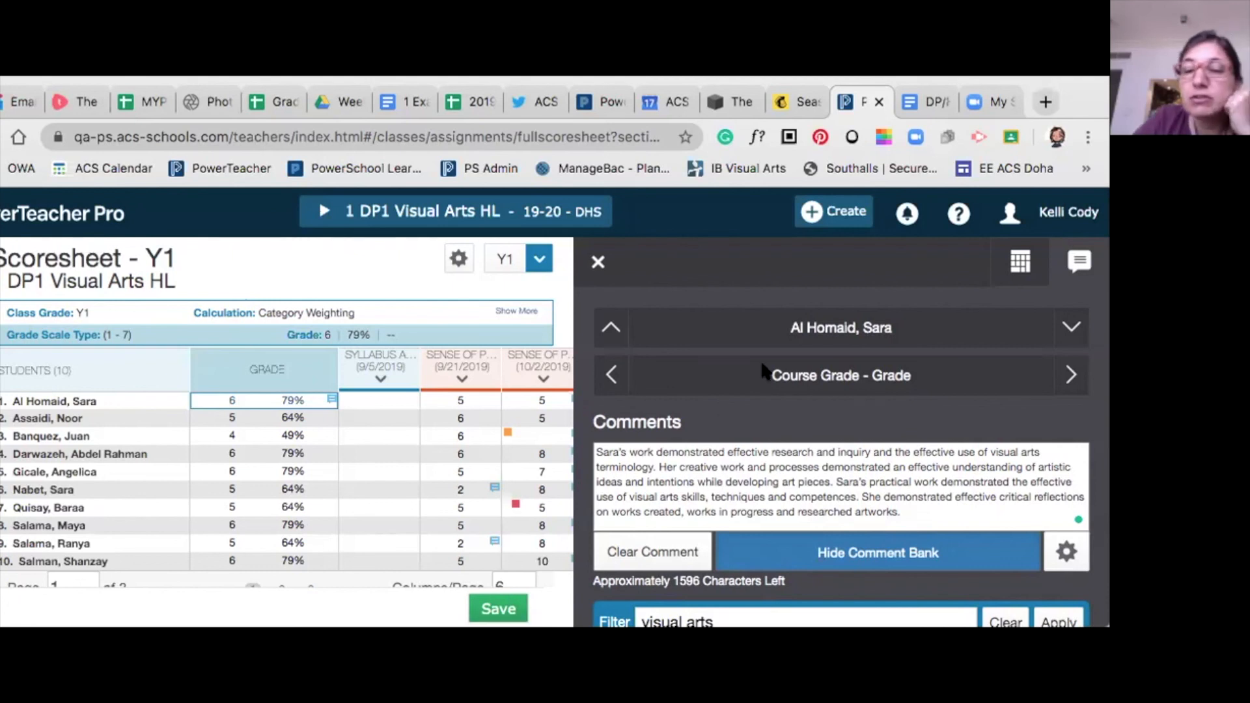
left_click_drag(625, 452, 592, 456)
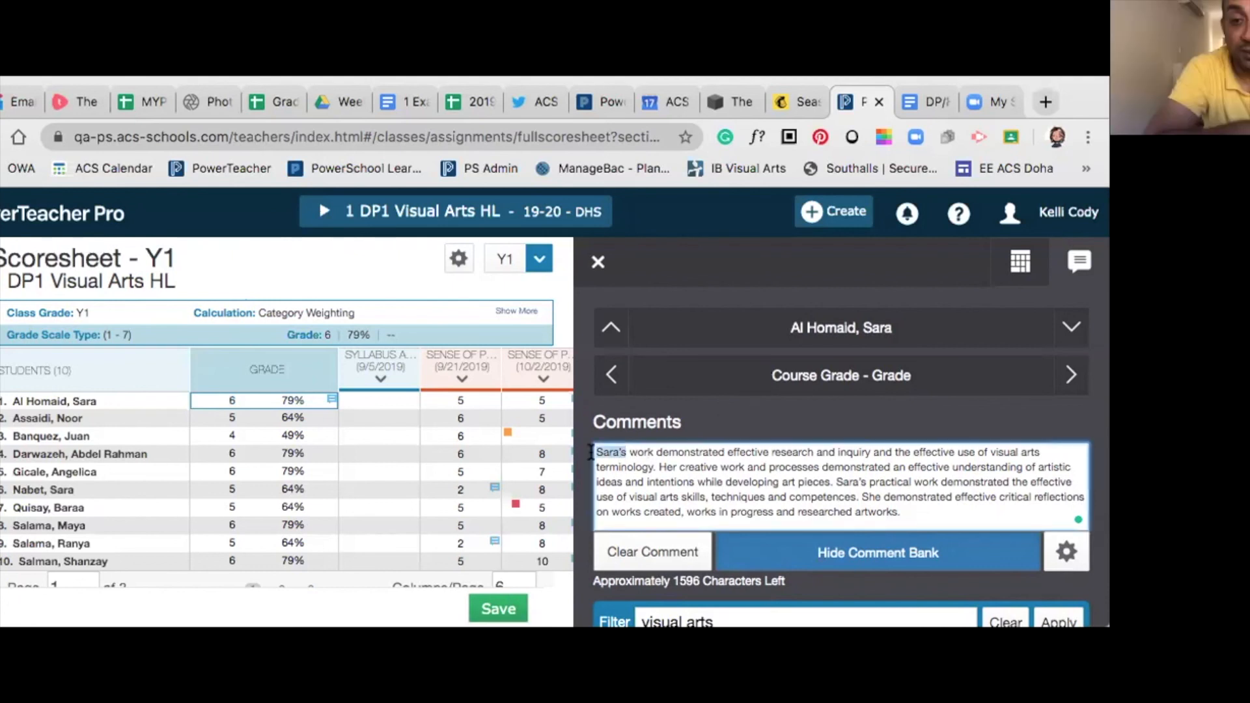
scroll(802, 459, "down", 2)
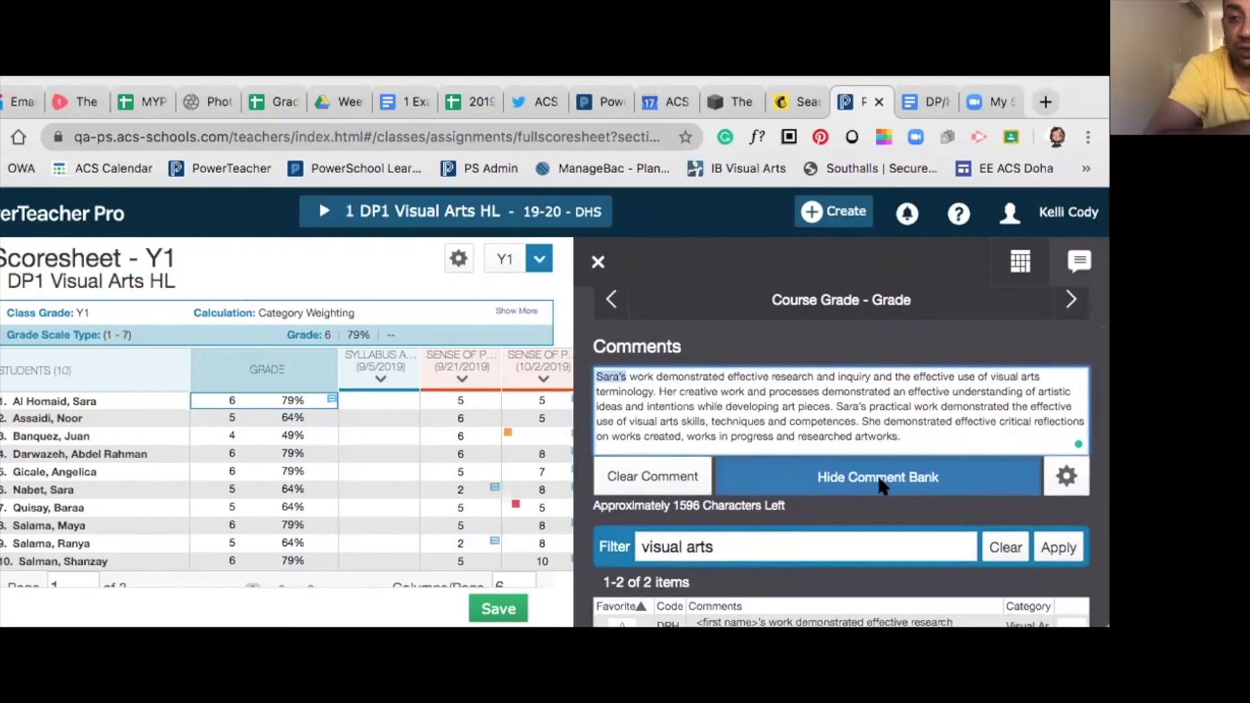
scroll(883, 486, "down", 1)
scroll(879, 482, "down", 2)
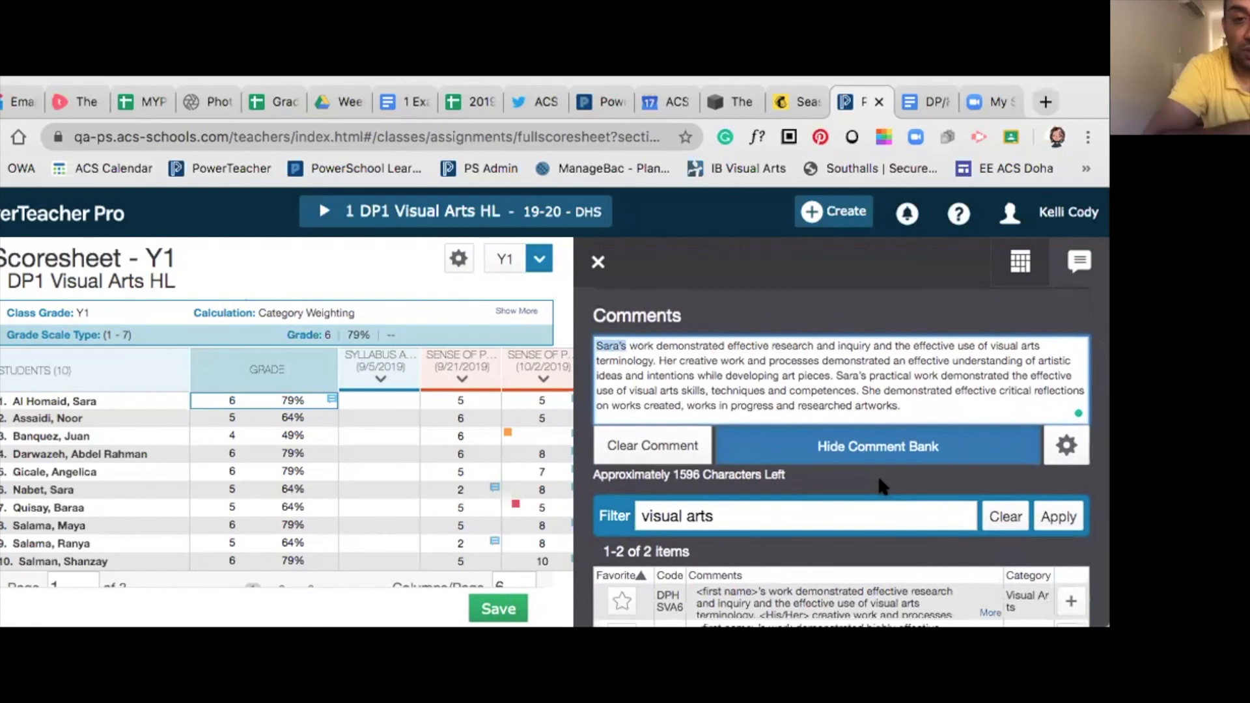
scroll(882, 486, "down", 1)
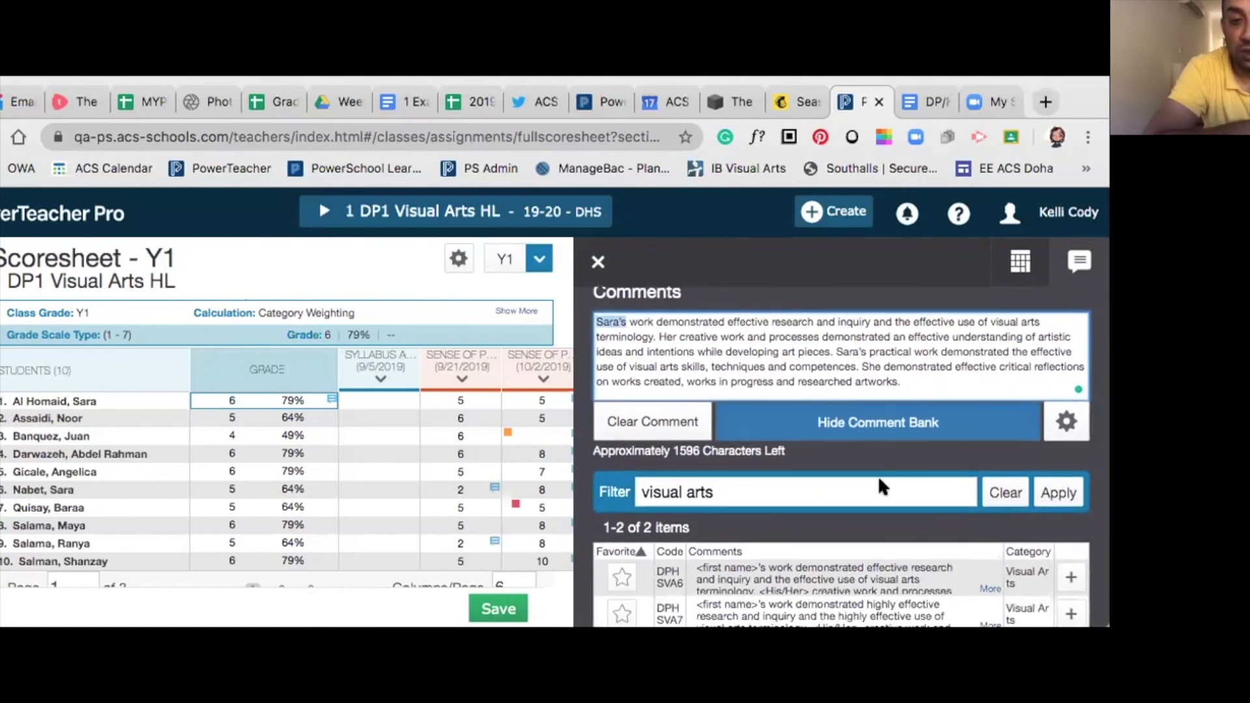
scroll(880, 478, "down", 2)
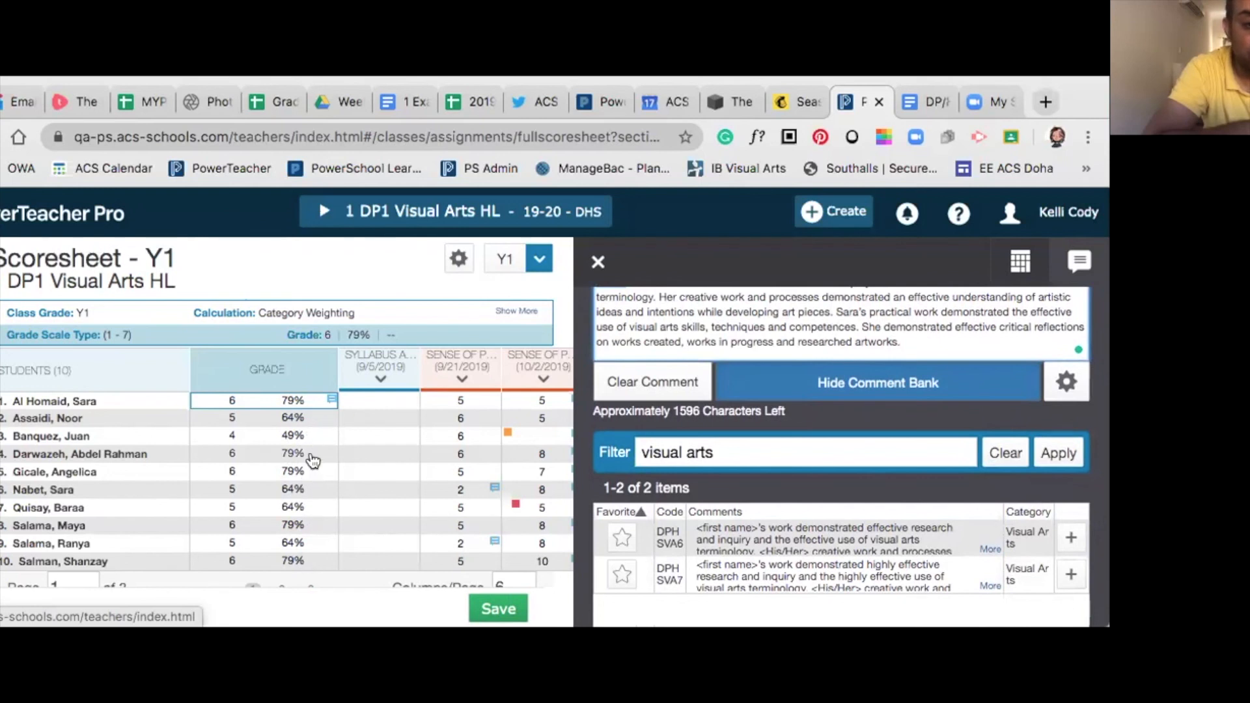
Add the DPHSVA6 comment to the fourth student's Y1 course grade.
left_click(316, 477)
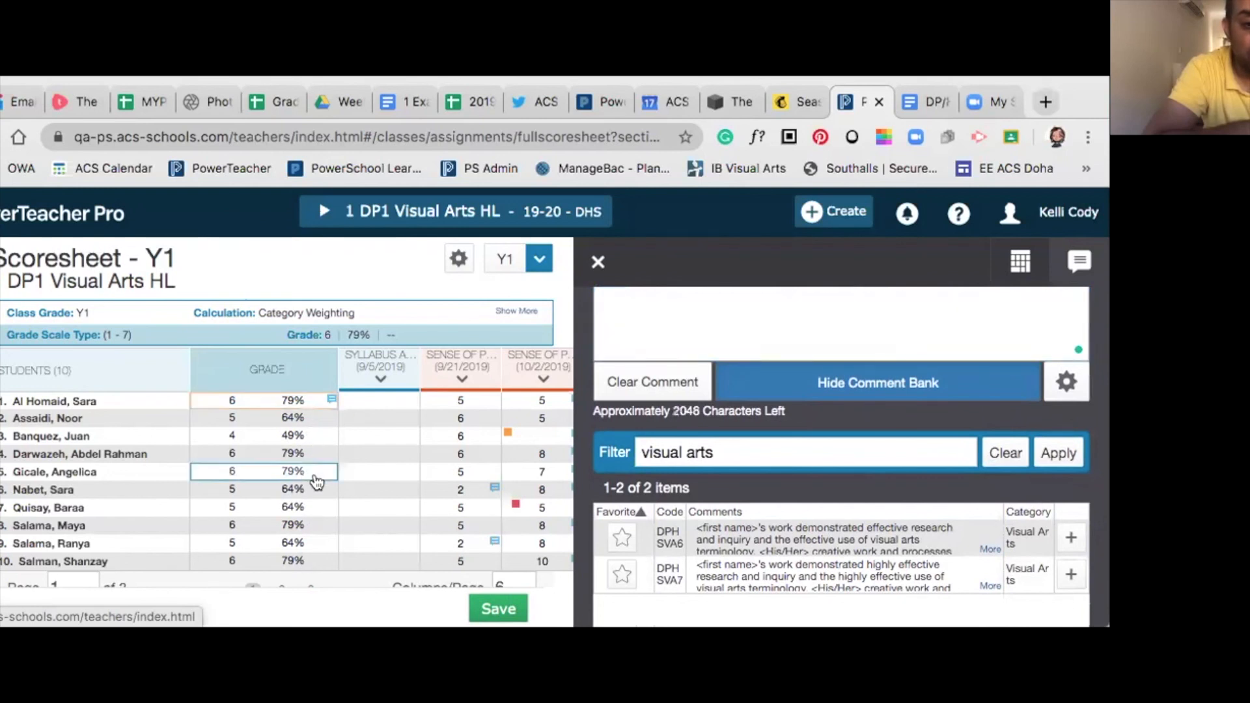
left_click(326, 458)
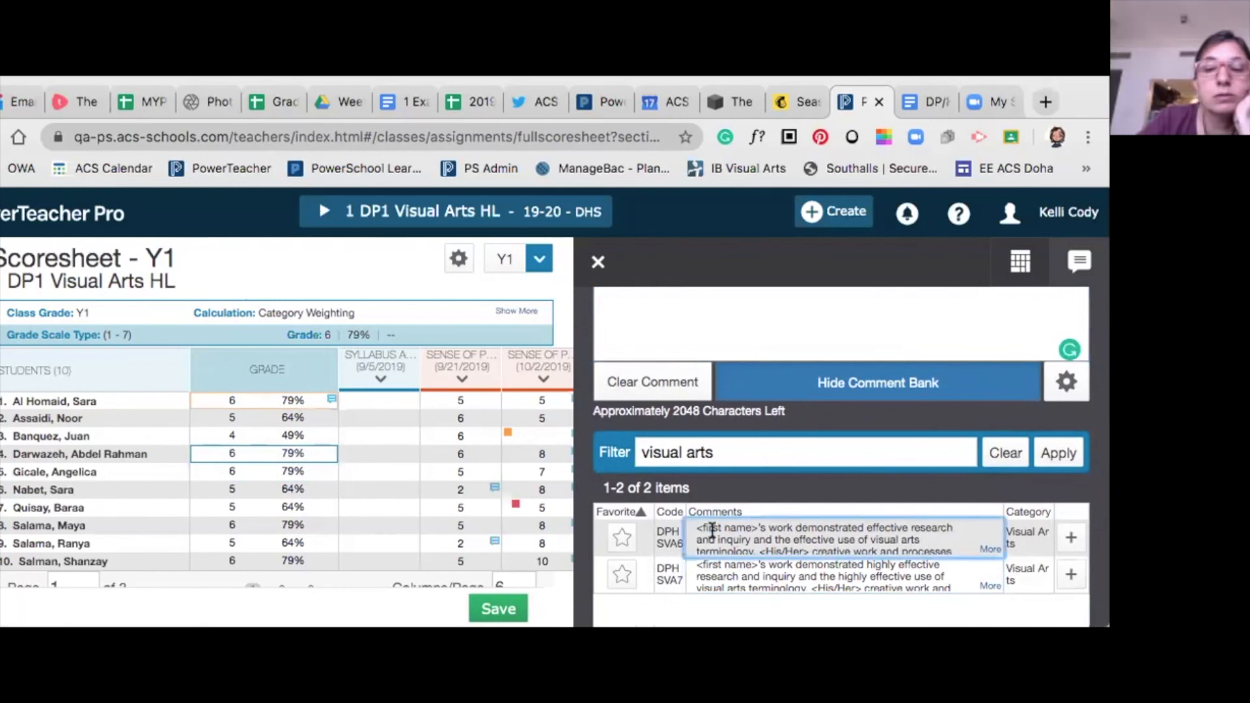
left_click(1069, 540)
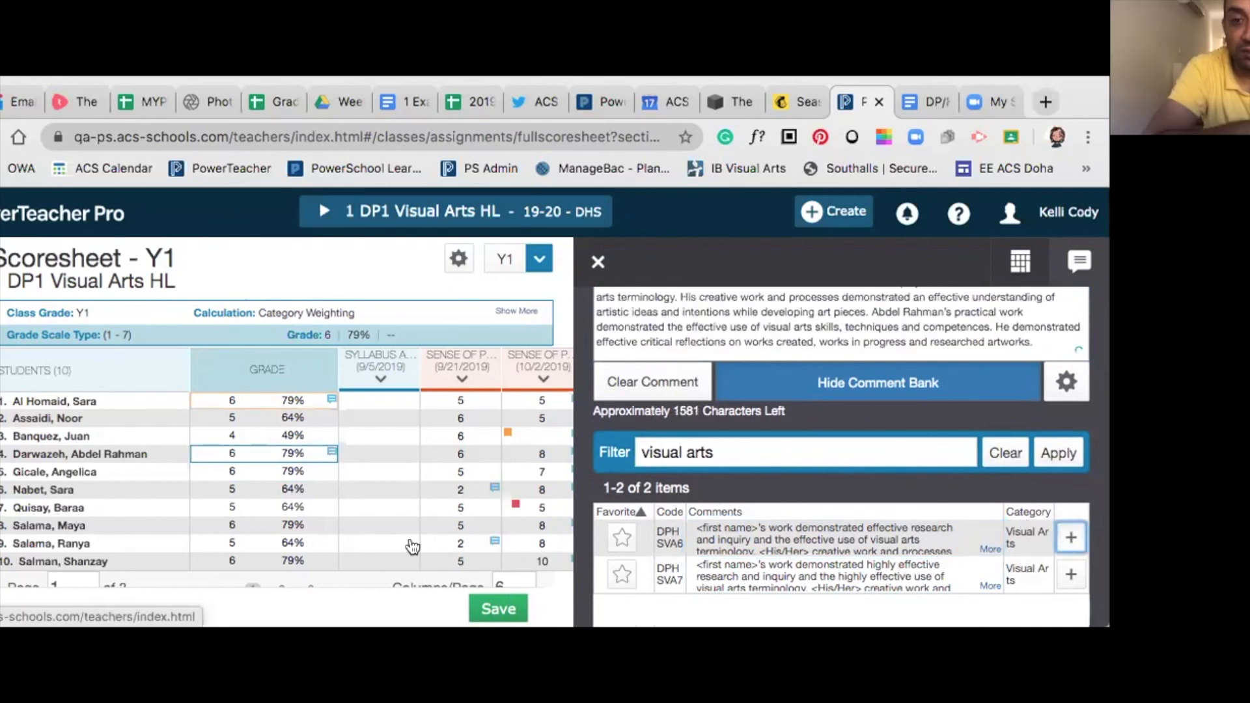